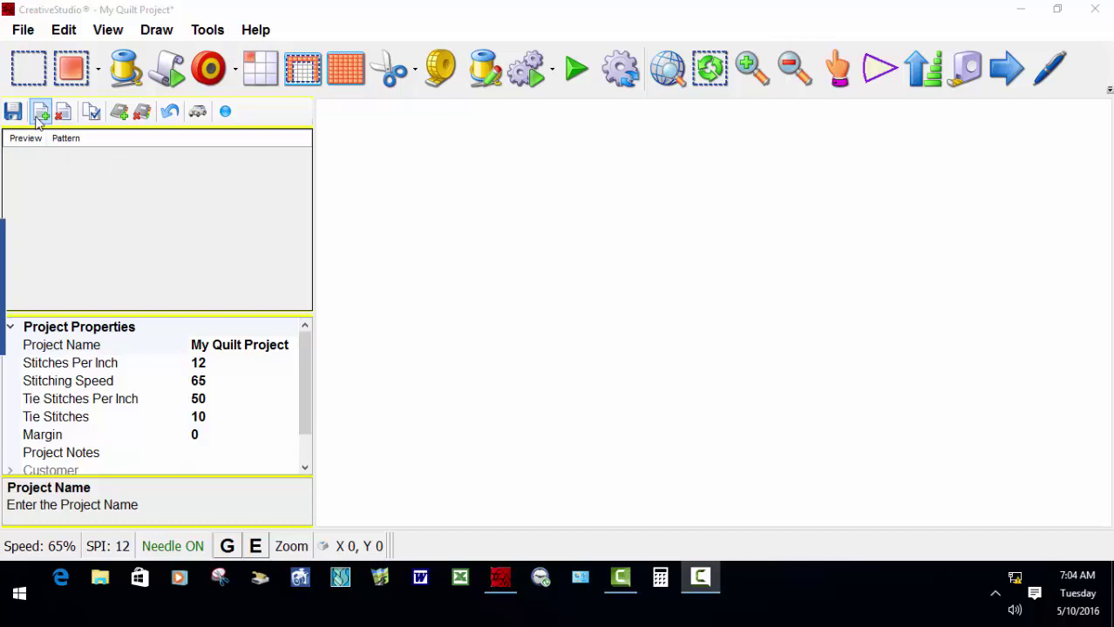
Add the pattern file 'frog on pad pano 1.qli_19984.pat' to the project and close the browser.
left_click(41, 113)
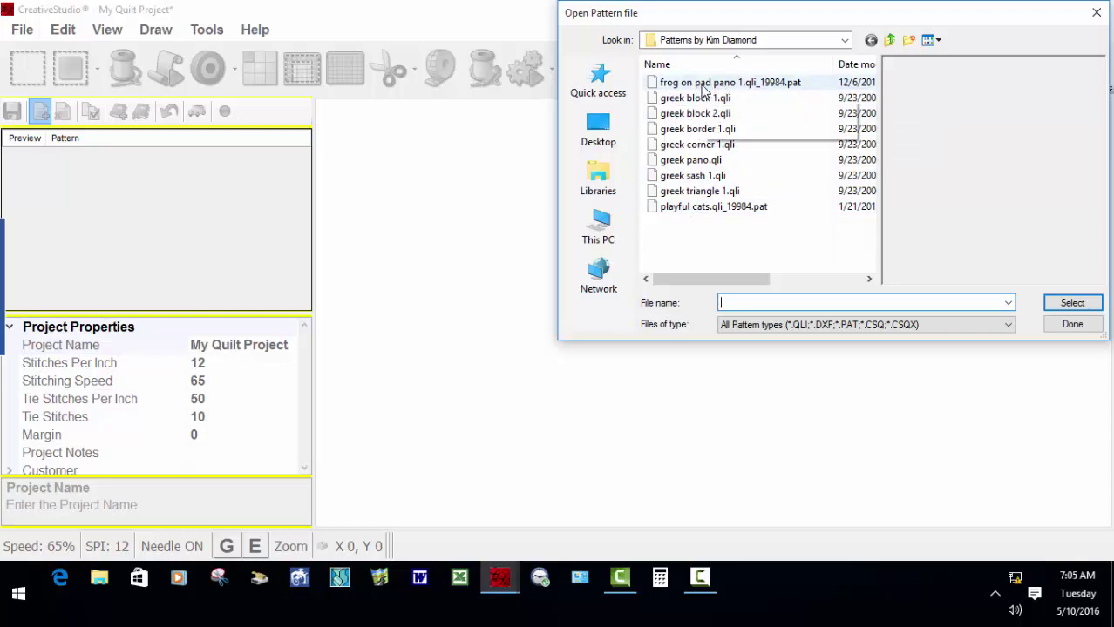
left_click(704, 84)
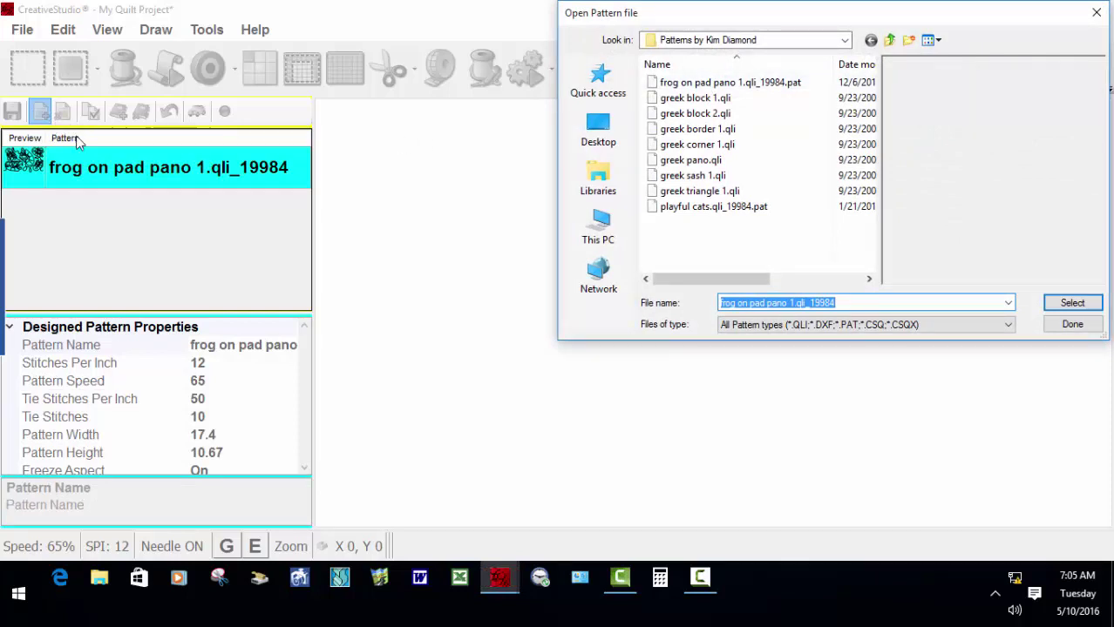
left_click(1095, 15)
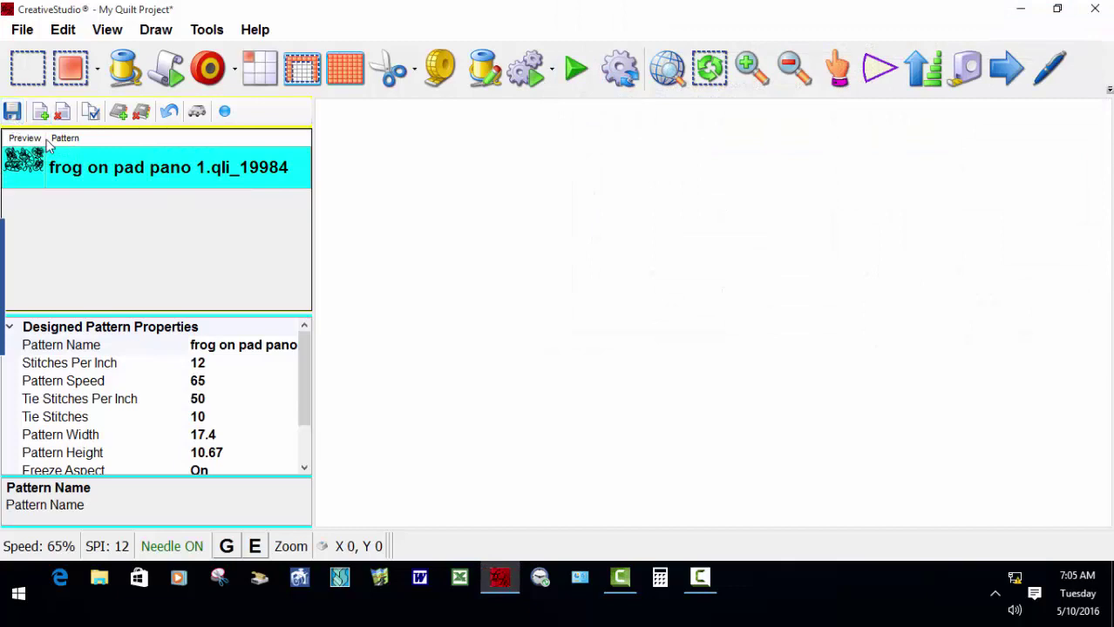
Remove the frog on pad pano 1 pattern, confirming Yes, then re-add it.
left_click(61, 114)
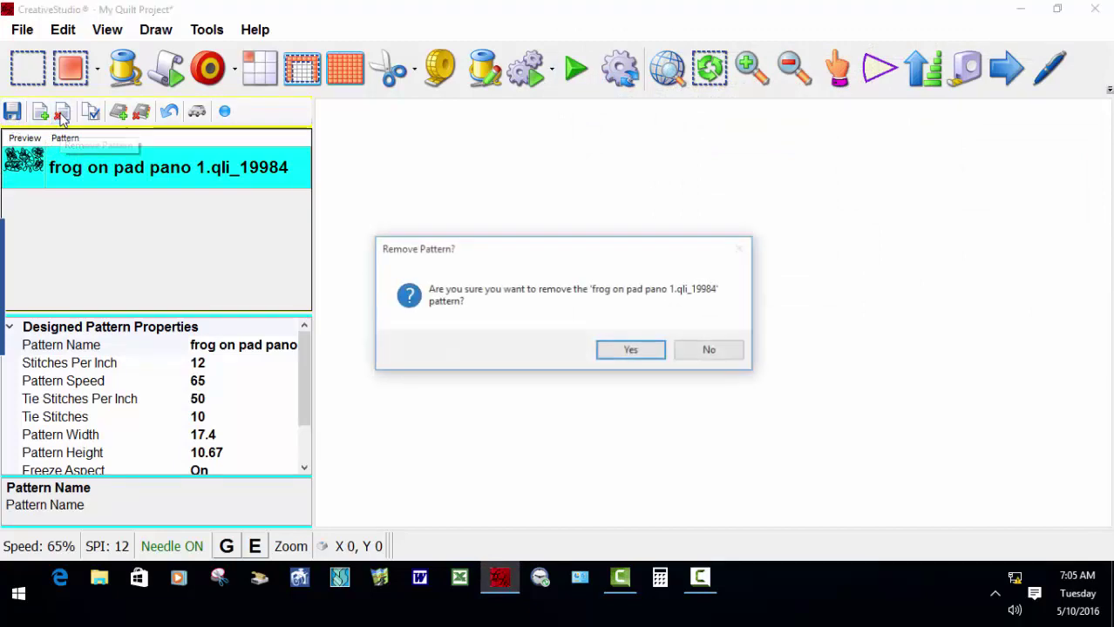
left_click(629, 350)
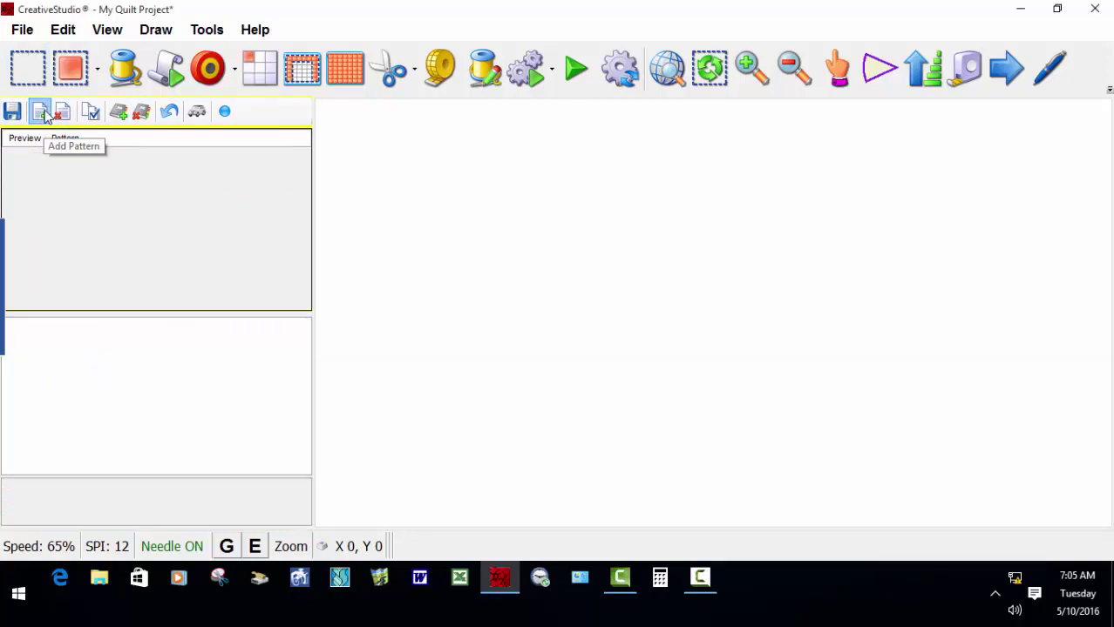
left_click(40, 111)
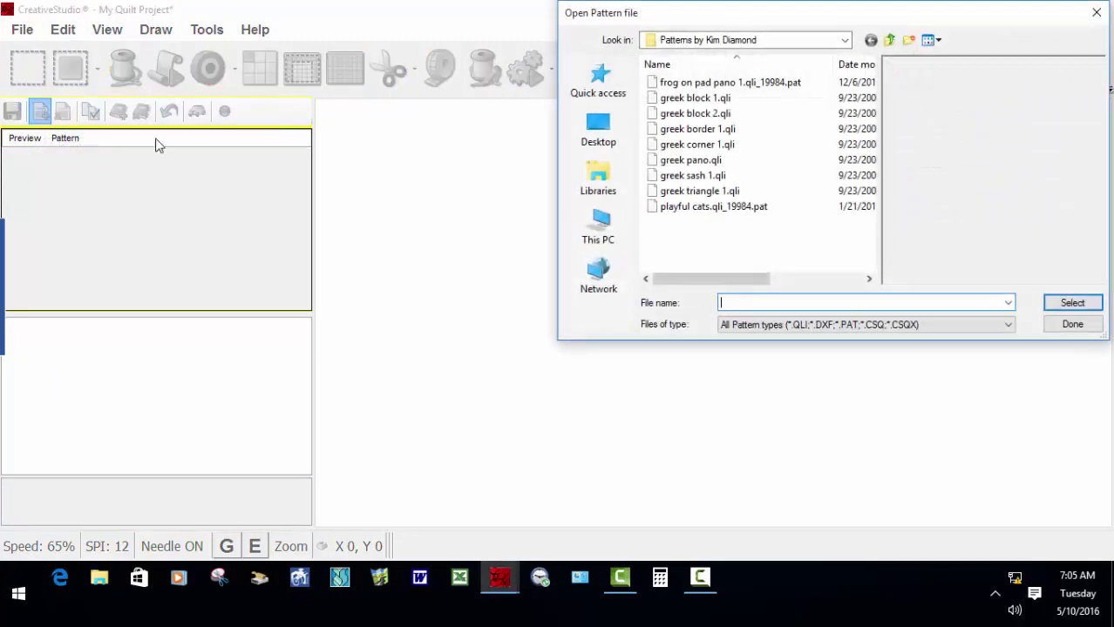
left_click(714, 83)
double_click(714, 84)
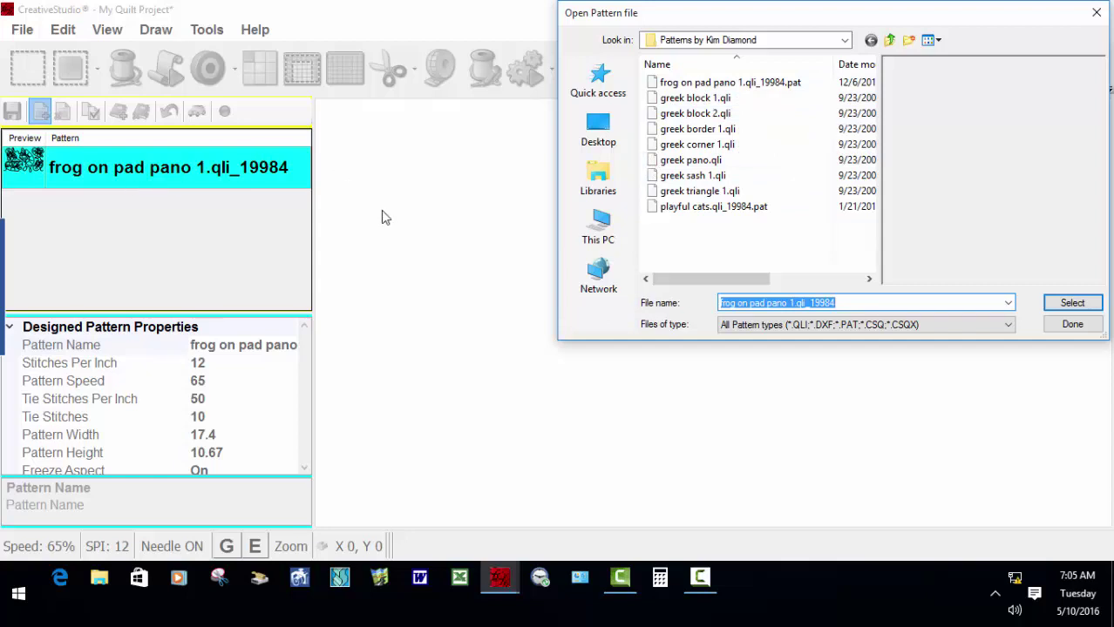
Add playful cats.qli_19984 to the project after previewing frog and greek border 1 patterns.
left_click(700, 209)
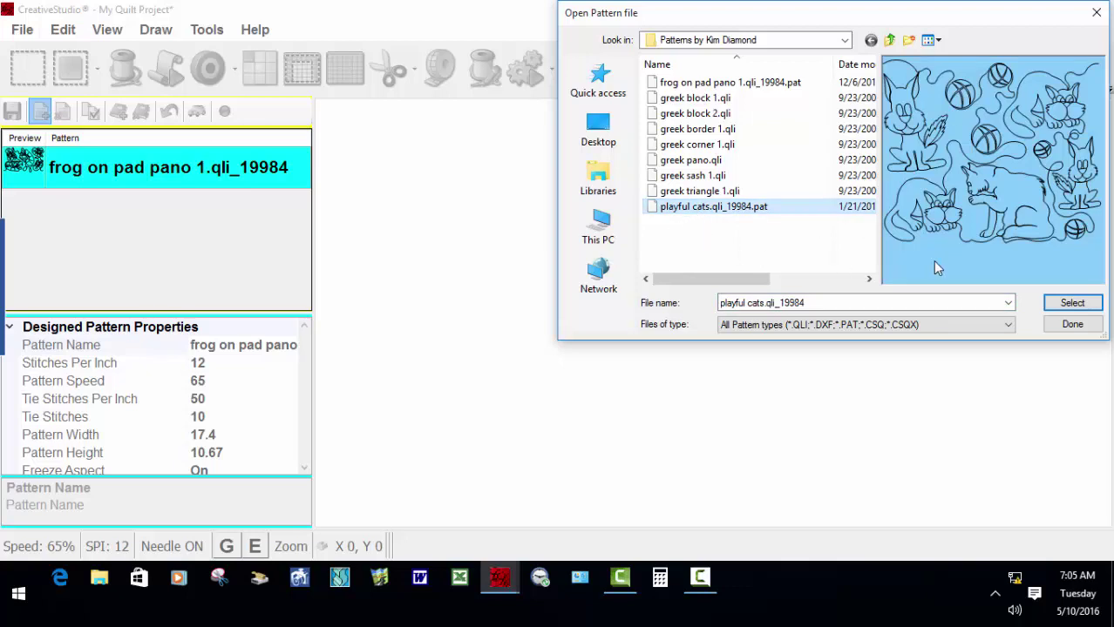
mouse_move(1016, 185)
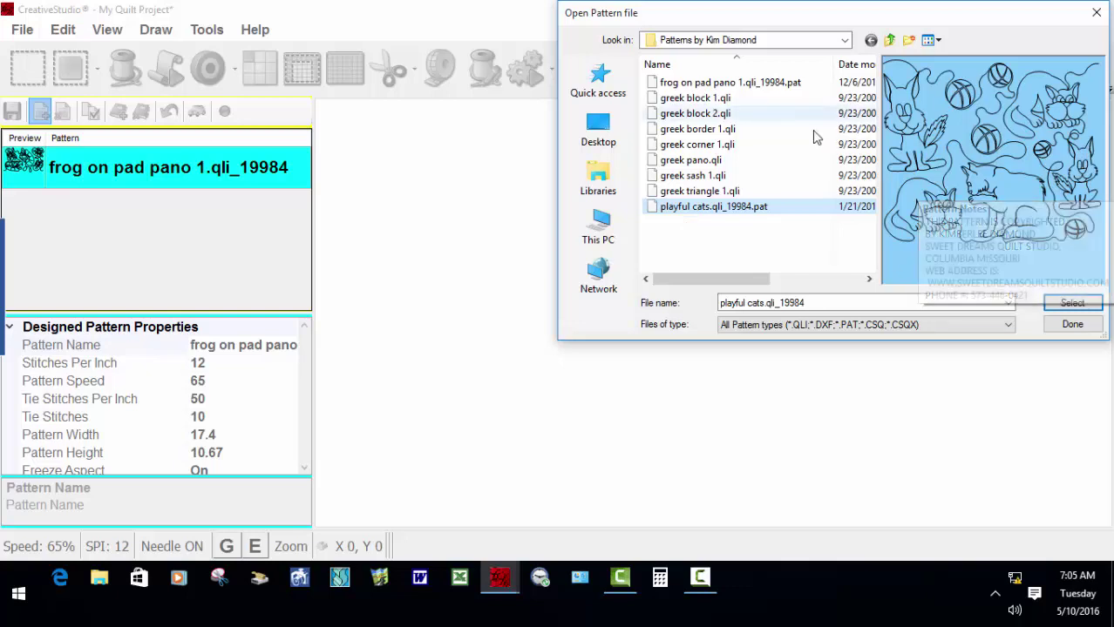
mouse_move(890, 155)
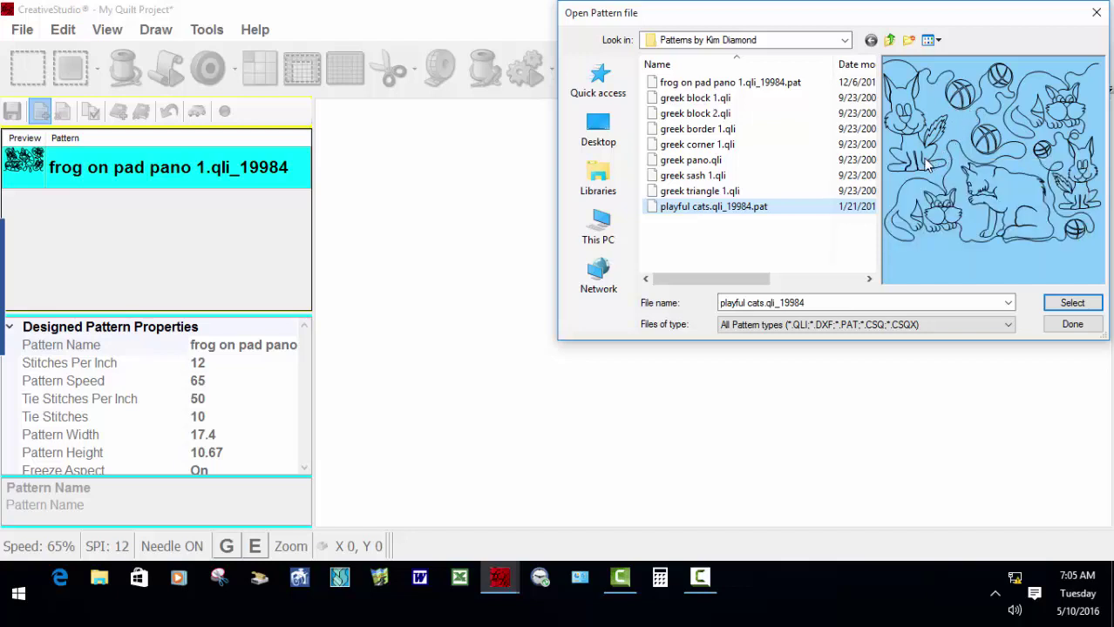
left_click(1073, 304)
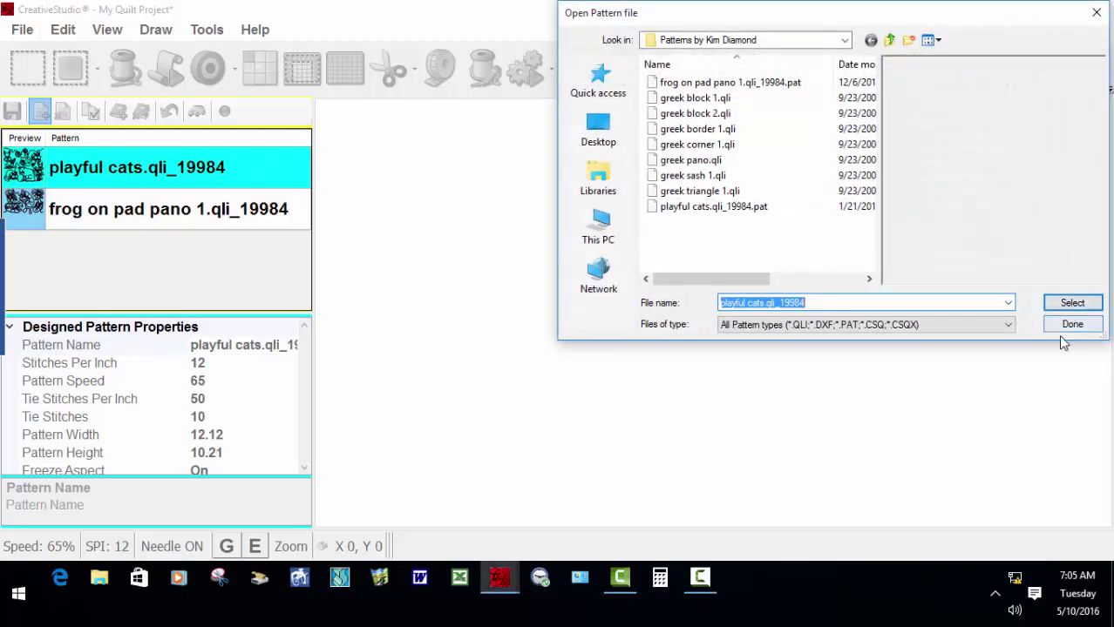
left_click(697, 84)
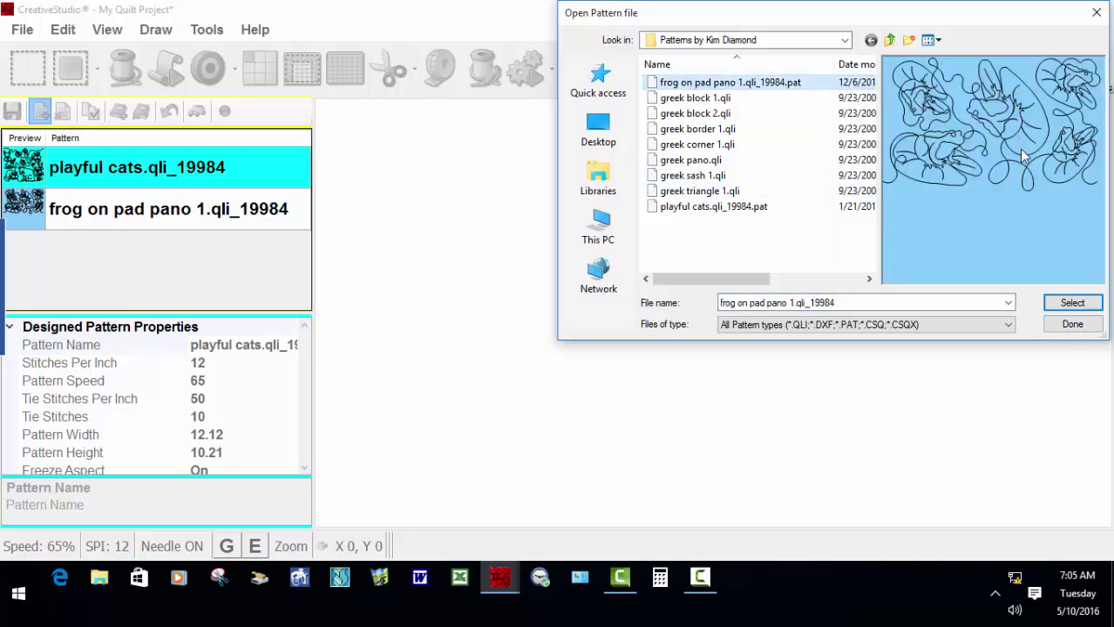
mouse_move(983, 164)
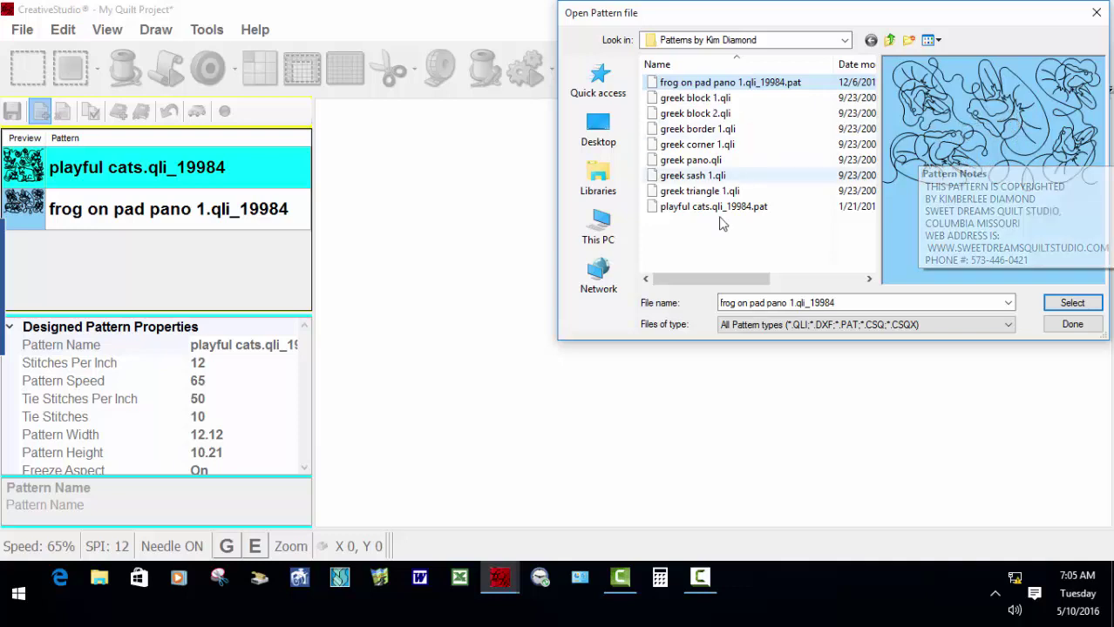
left_click(692, 133)
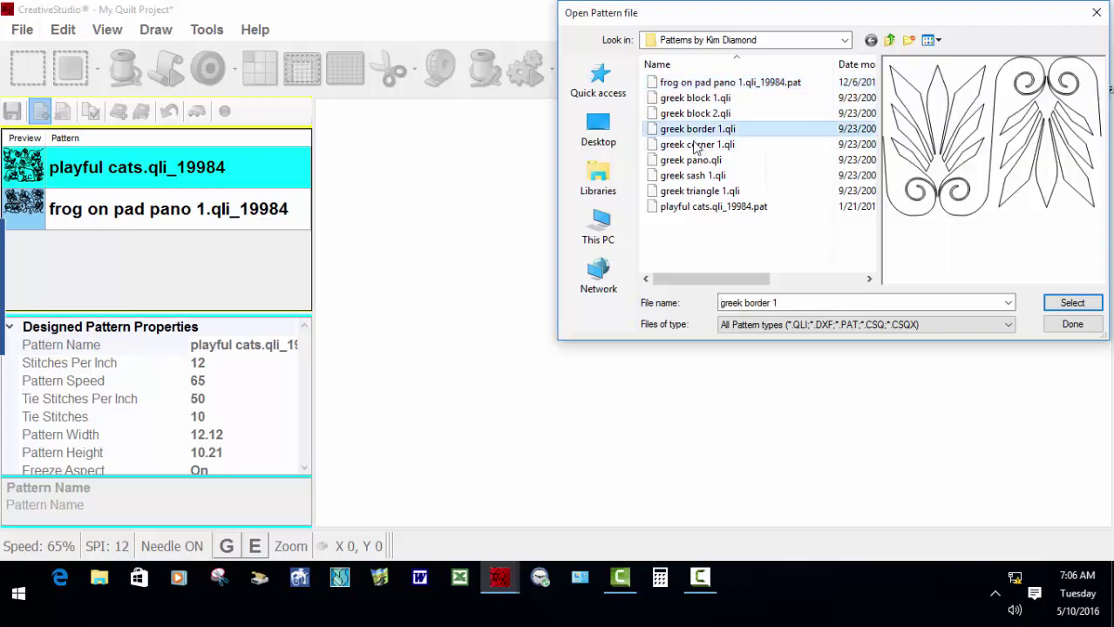
mouse_move(1008, 144)
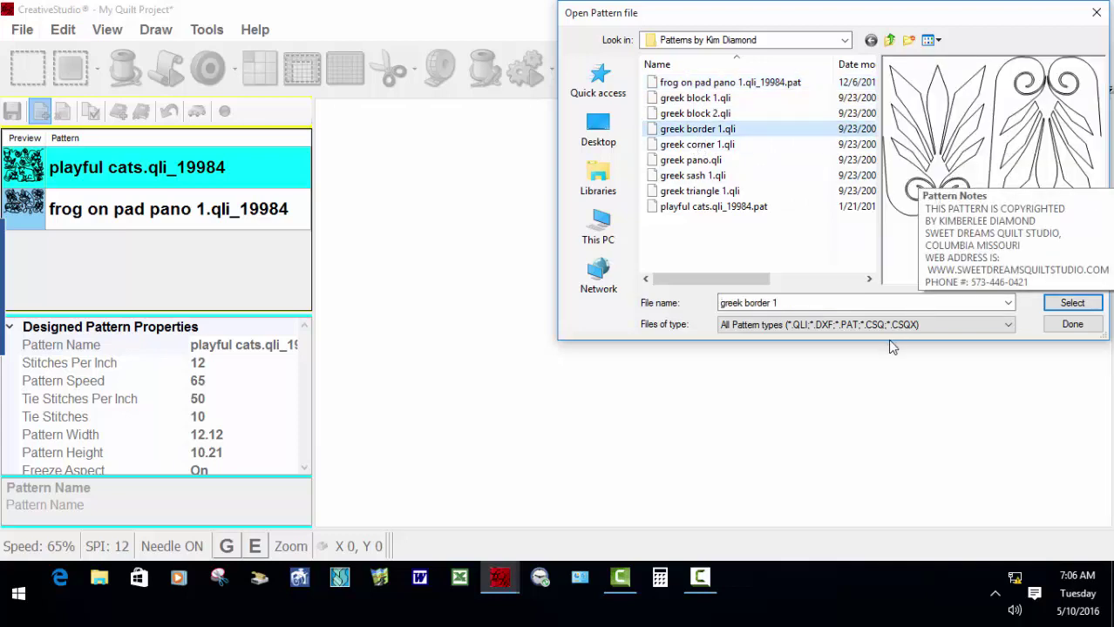
left_click(1073, 325)
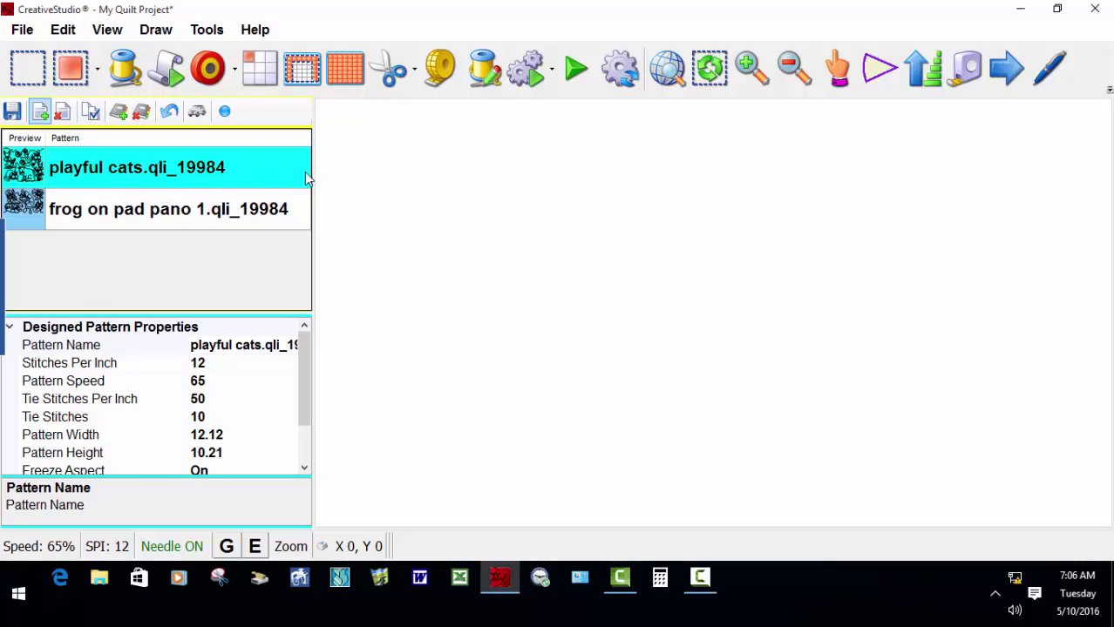
left_click(255, 31)
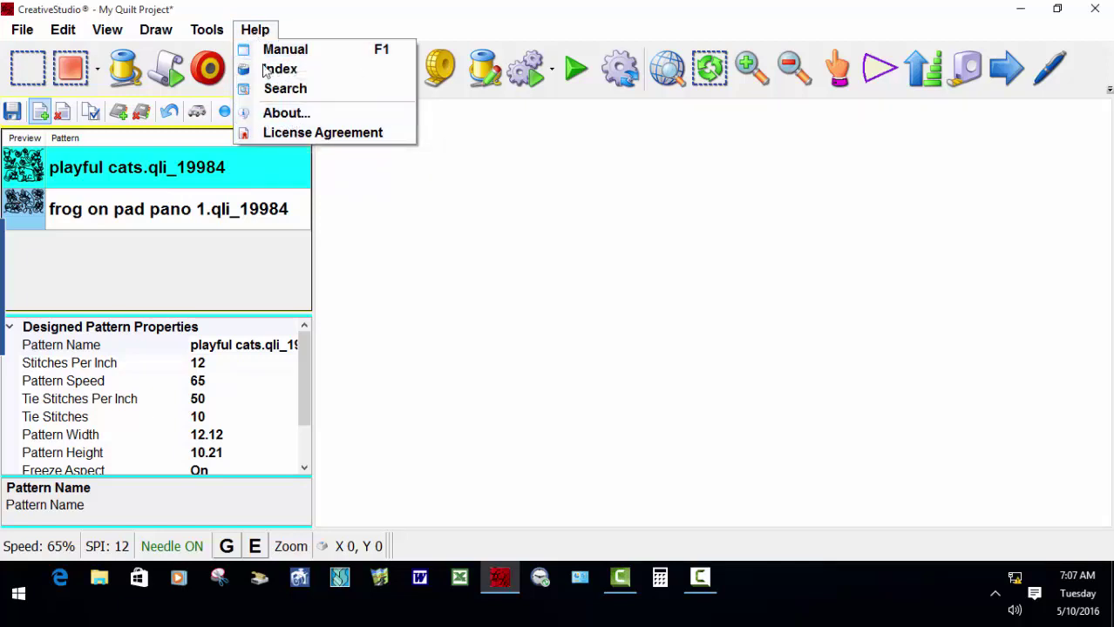
left_click(283, 114)
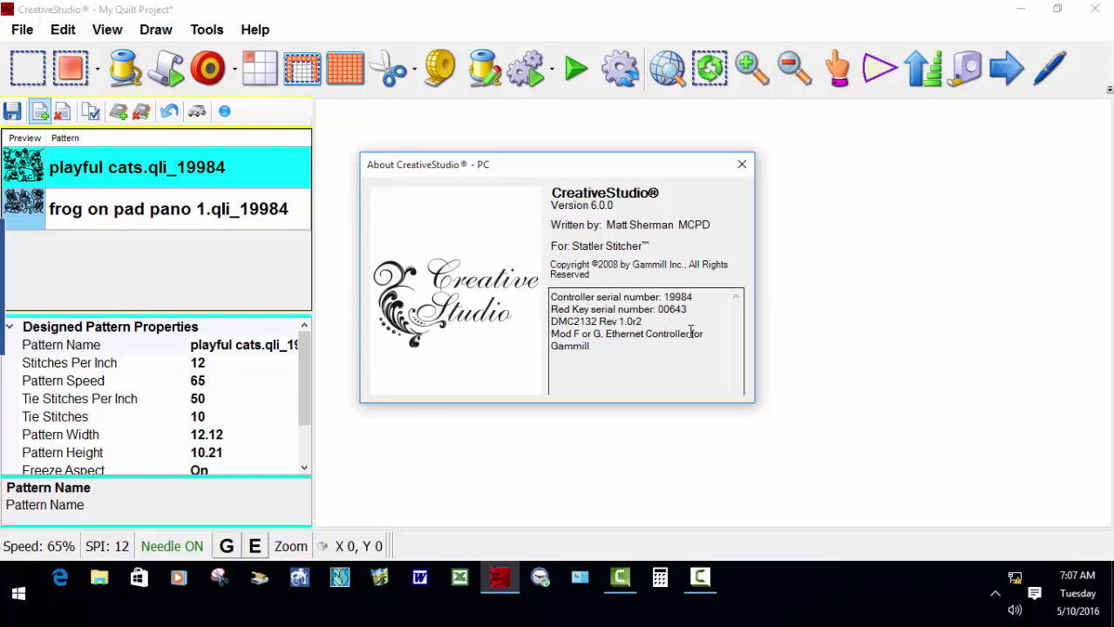
left_click(742, 166)
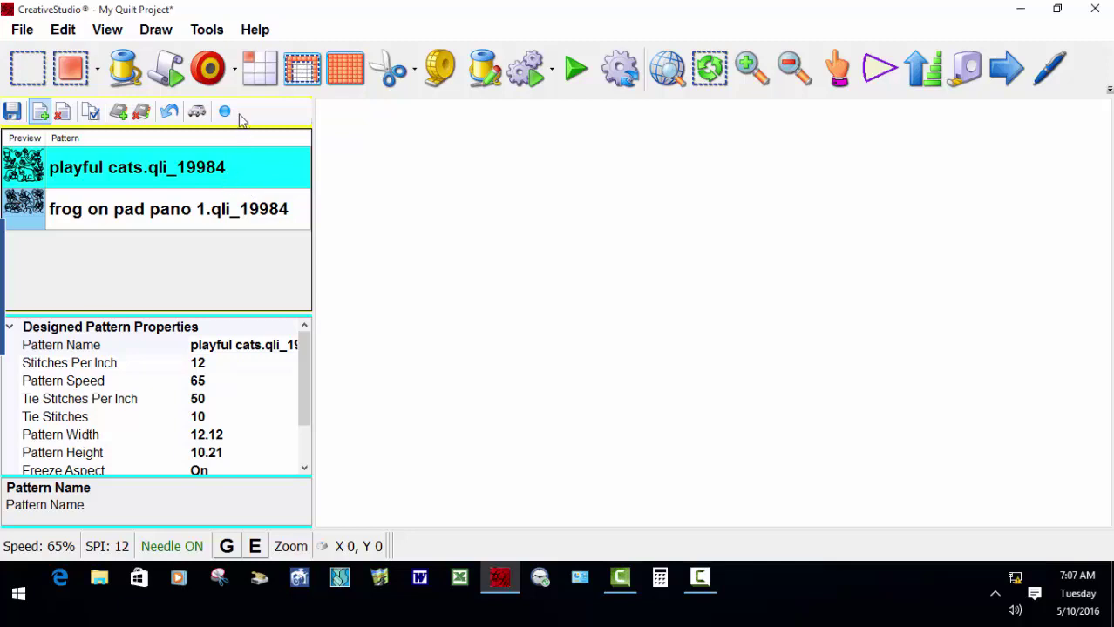
Start a repeat layout for playful cats with 5 repeats in 6 rows.
left_click(260, 69)
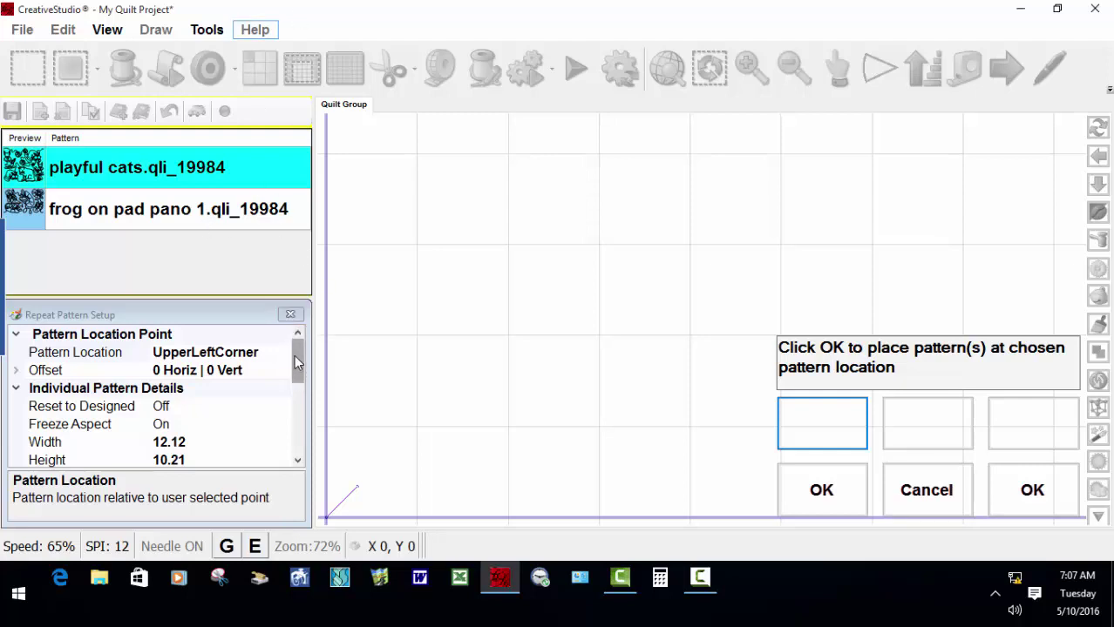
left_click_drag(296, 366, 326, 348)
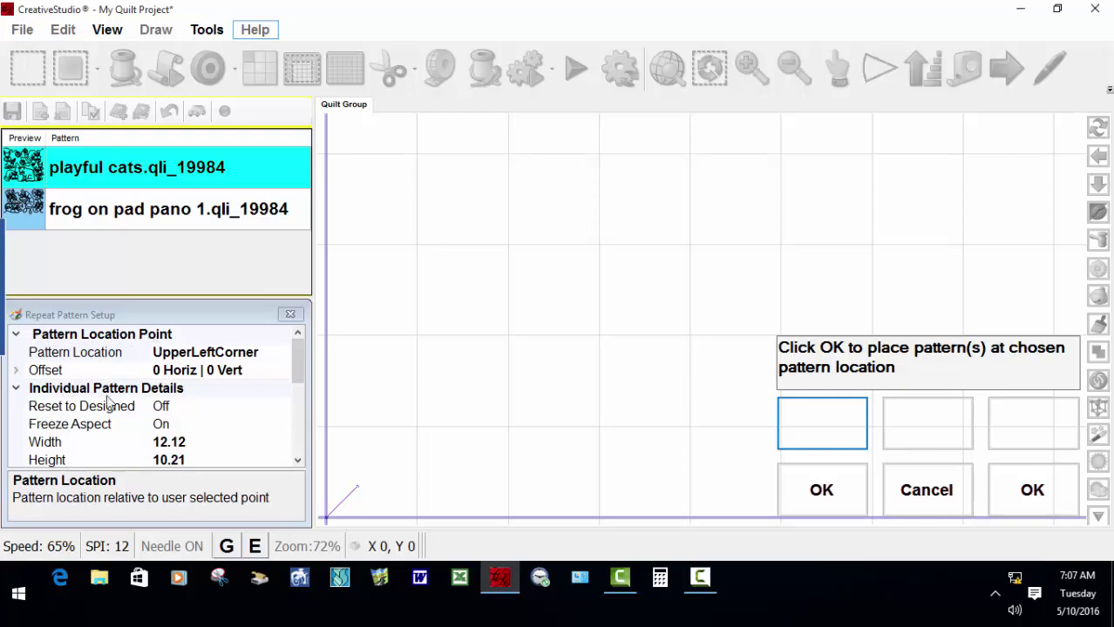
left_click_drag(298, 361, 295, 385)
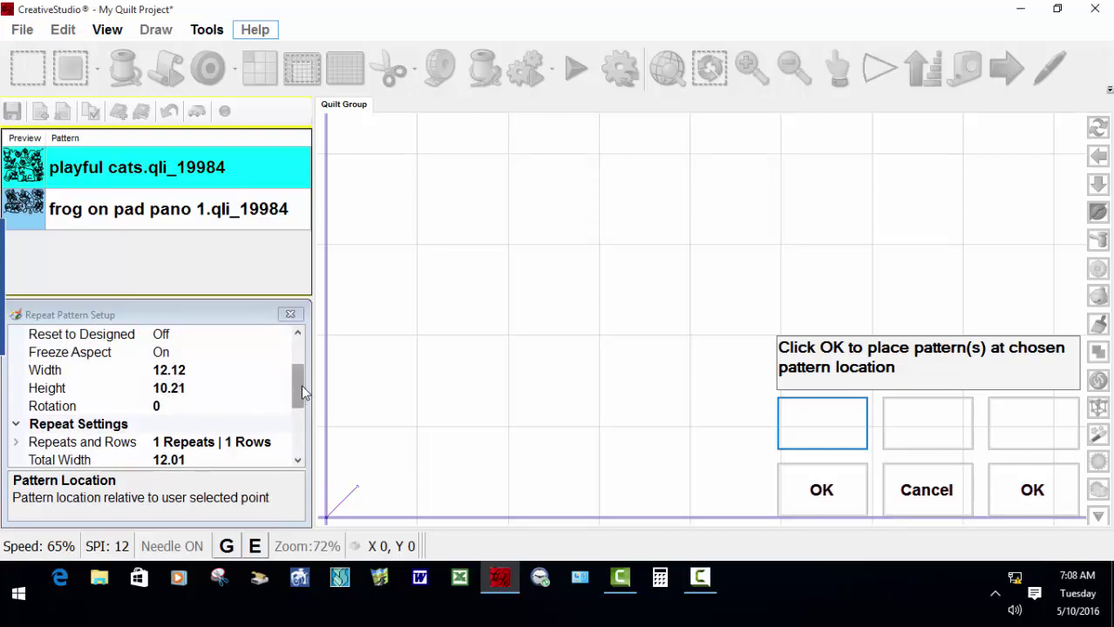
left_click_drag(299, 389, 299, 402)
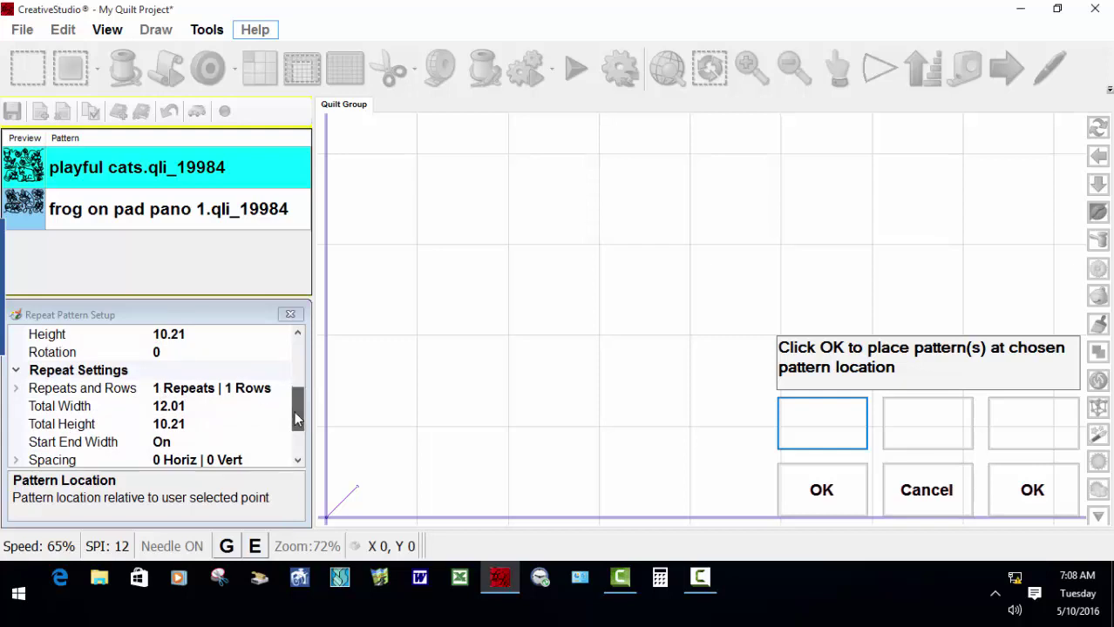
scroll(297, 419, "down", 1)
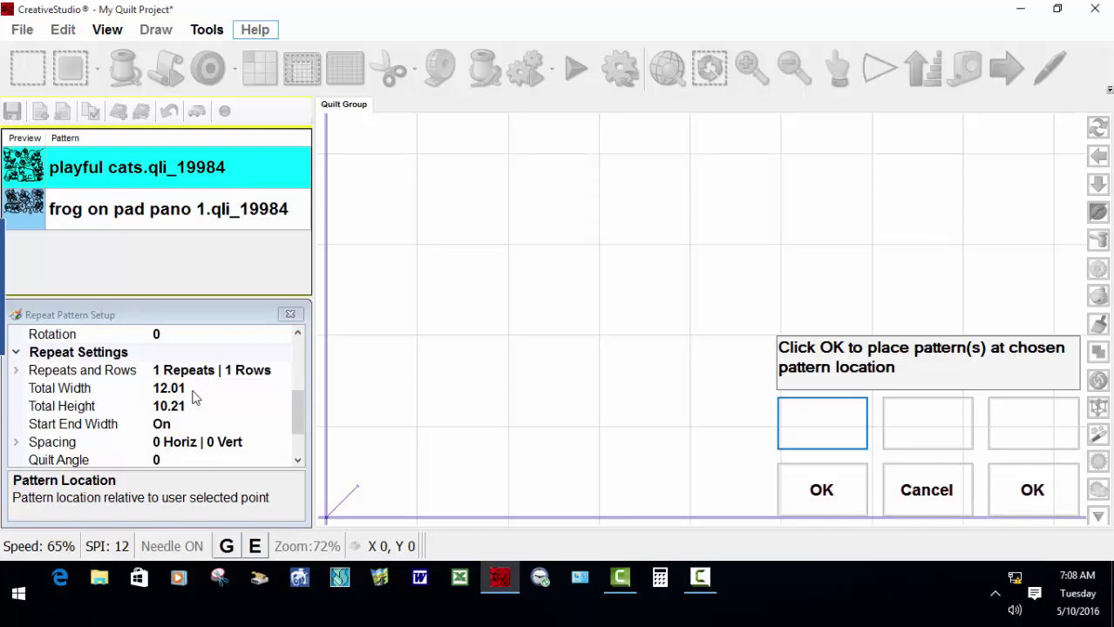
Set total width 60.03 and total height 60, then place the cat grid on the quilt.
left_click(194, 391)
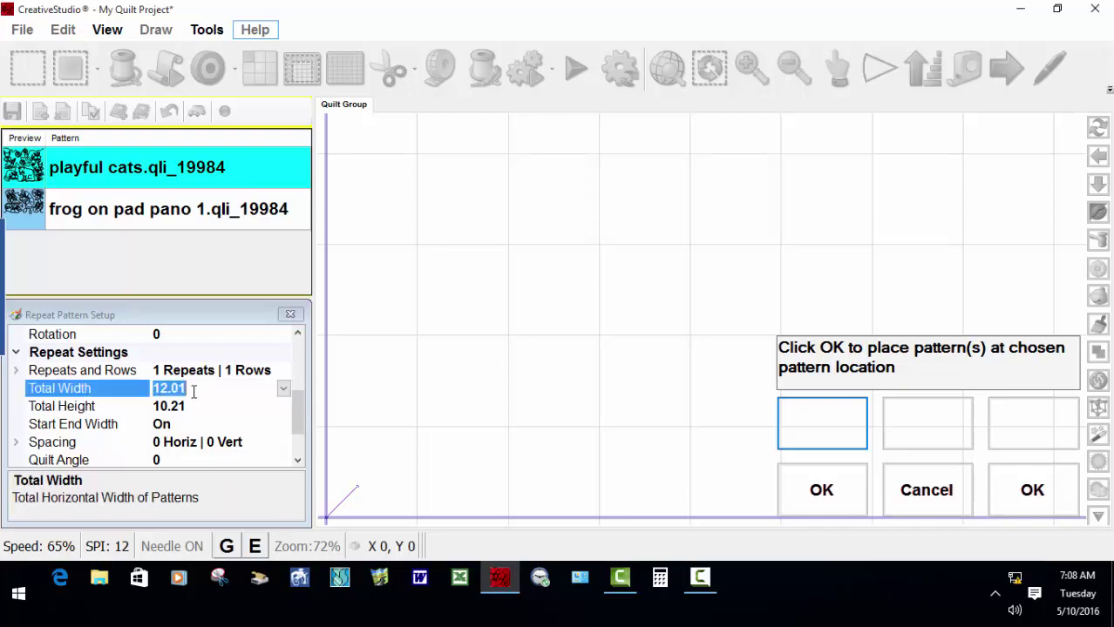
type("60")
left_click(191, 406)
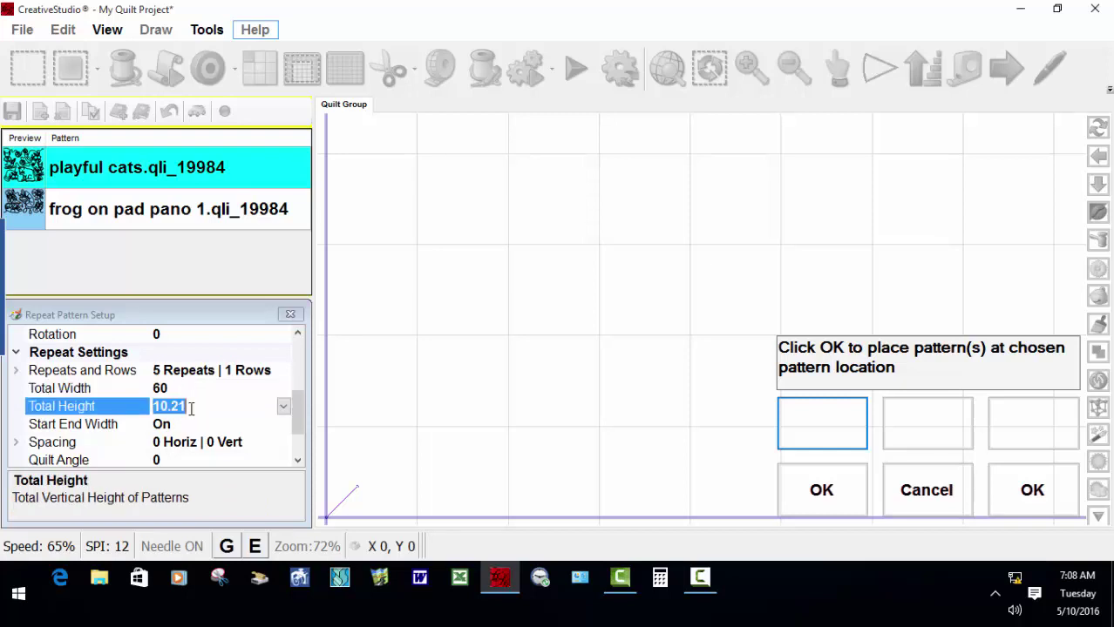
type("60")
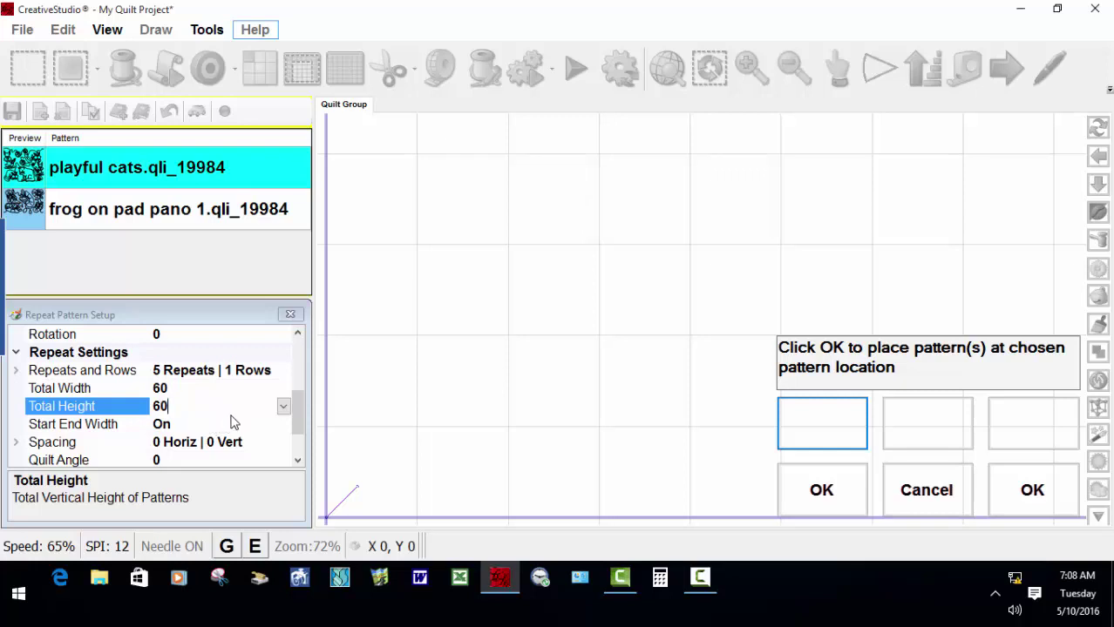
left_click(299, 426)
left_click(825, 490)
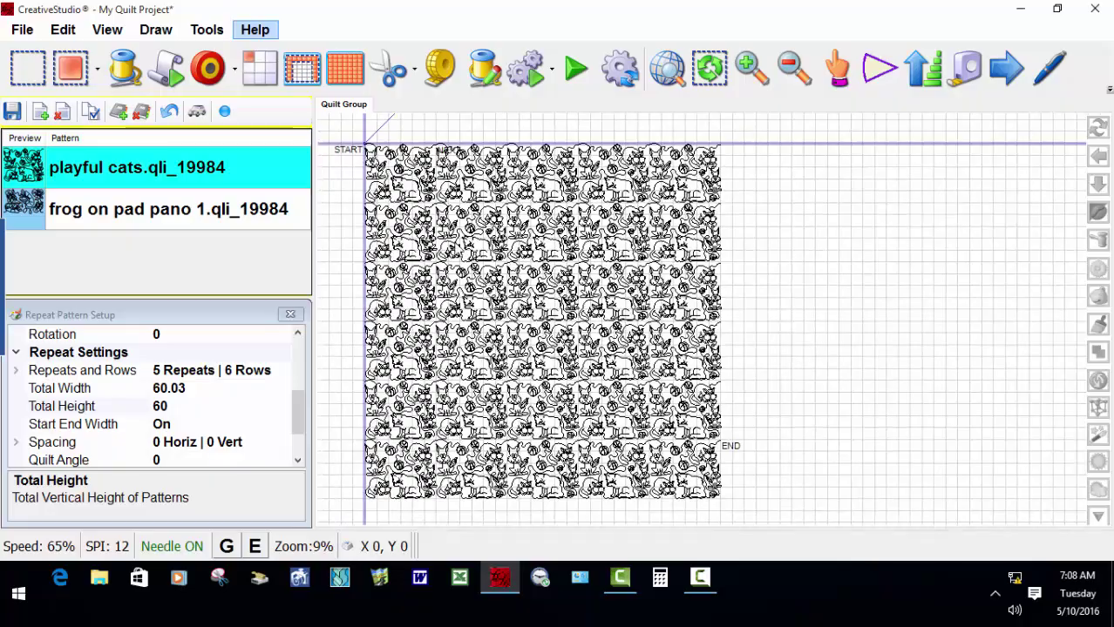
scroll(417, 187, "up", 3)
scroll(413, 208, "down", 3)
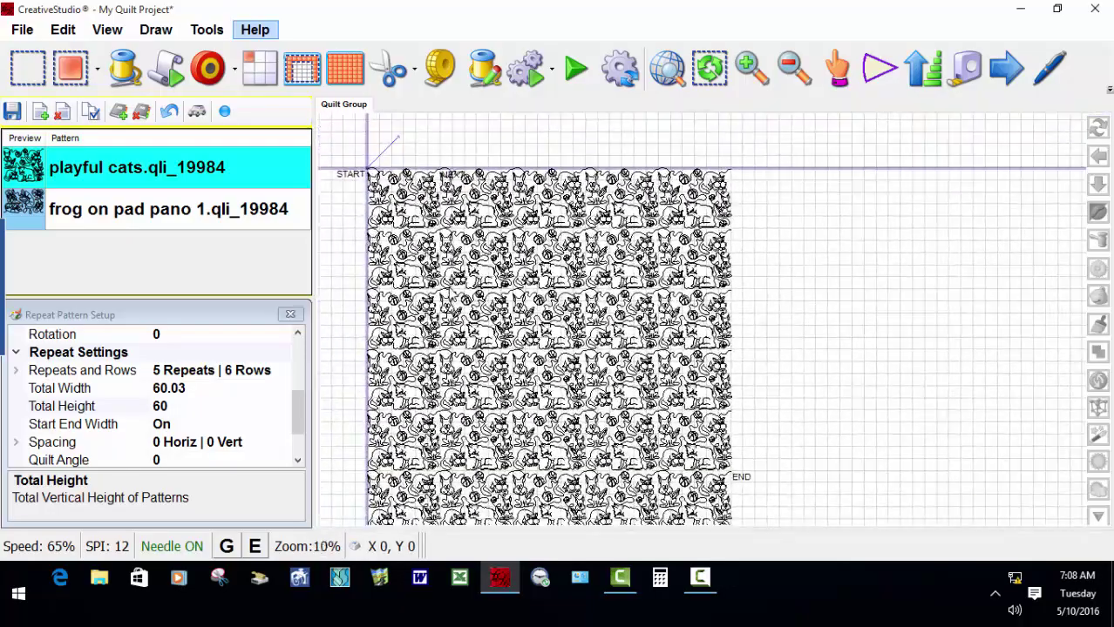
scroll(451, 295, "down", 1)
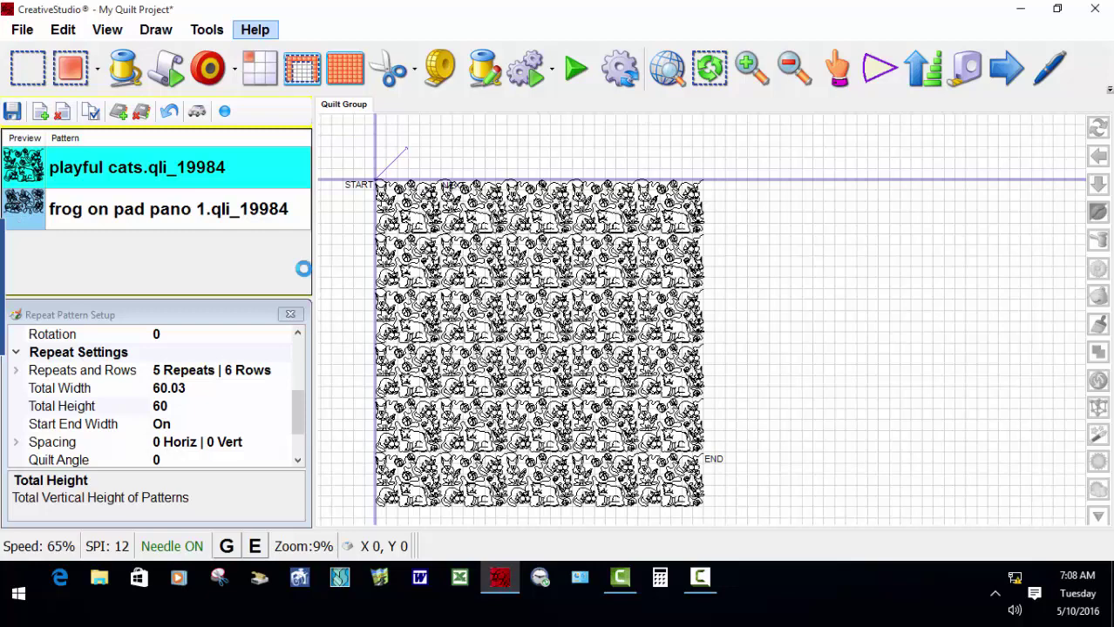
left_click(39, 113)
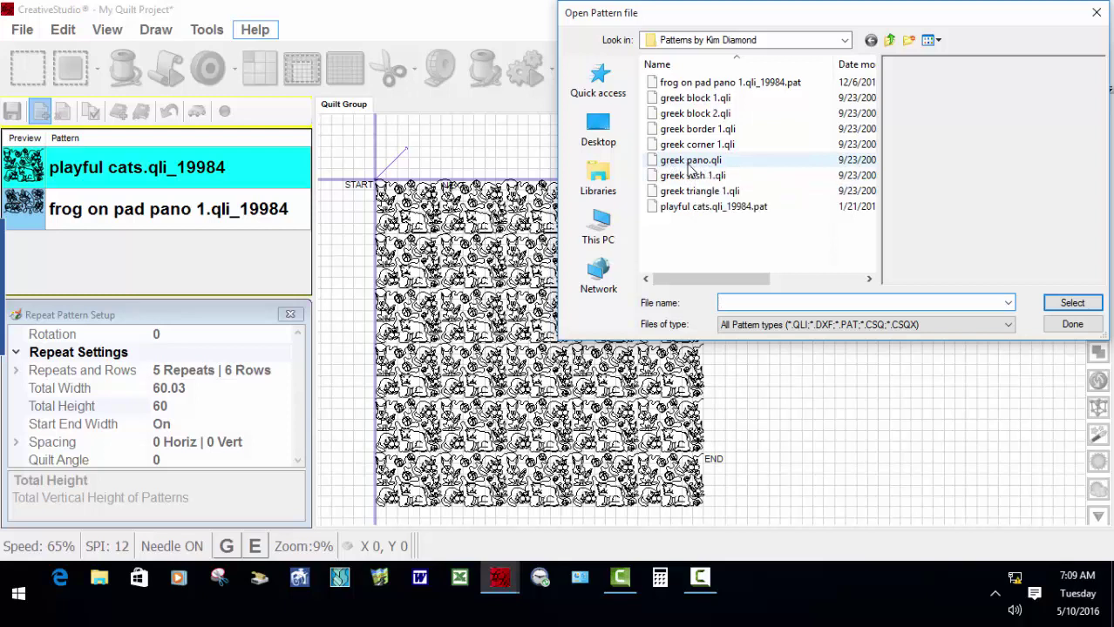
Choose greek pano.qli in the Open Pattern browser to preview its leafy swirl design.
left_click(690, 162)
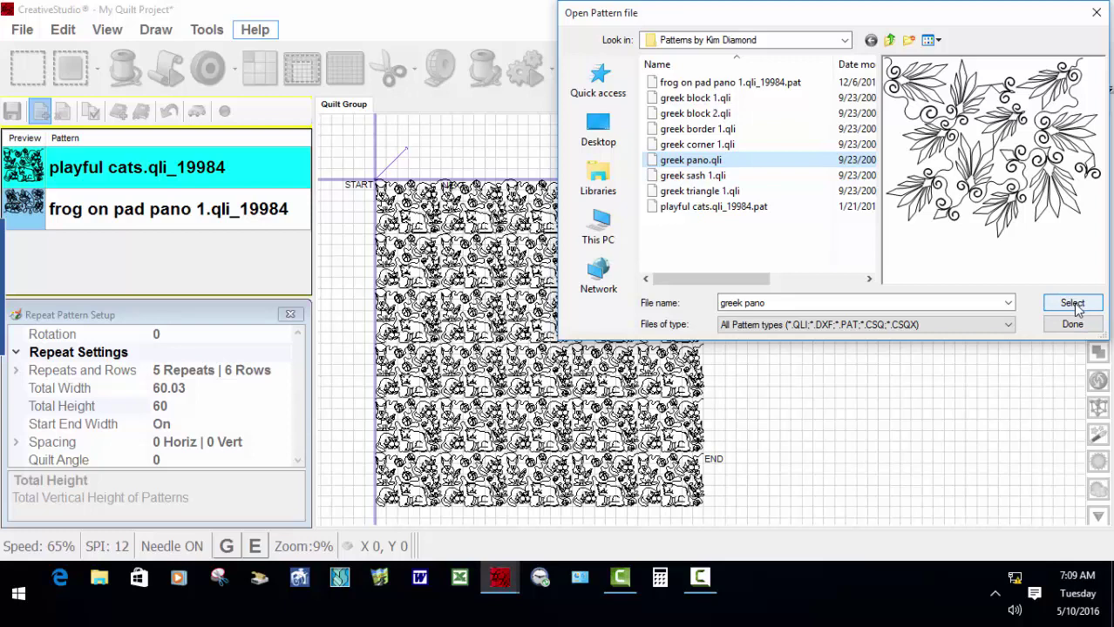
mouse_move(925, 202)
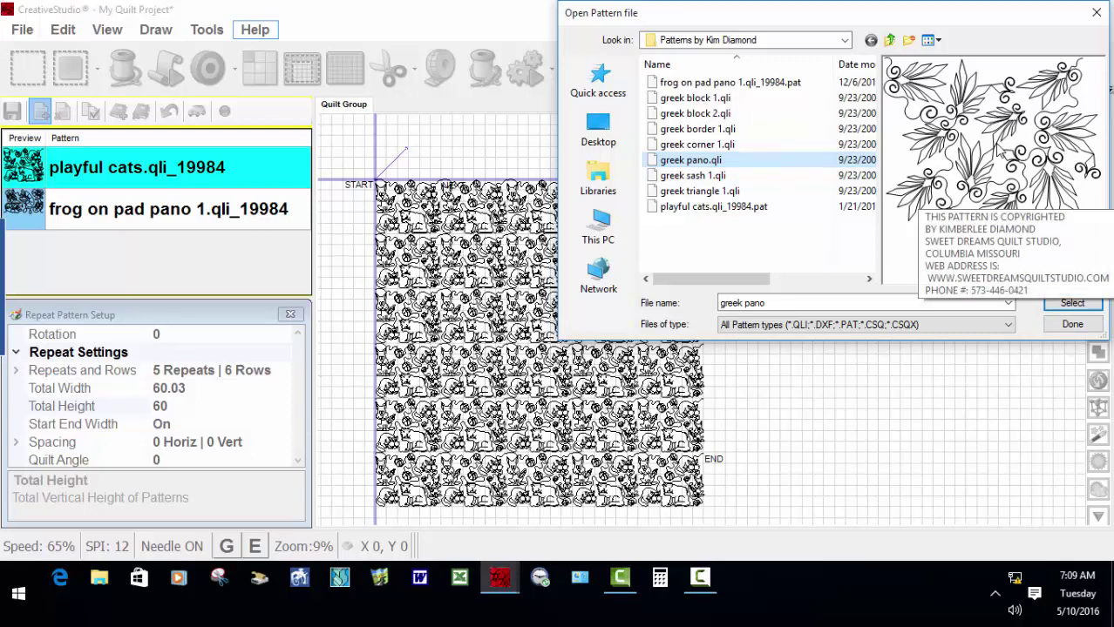
Add greek pano to the pattern list, then inspect the frog and greek pano rows.
left_click(1072, 305)
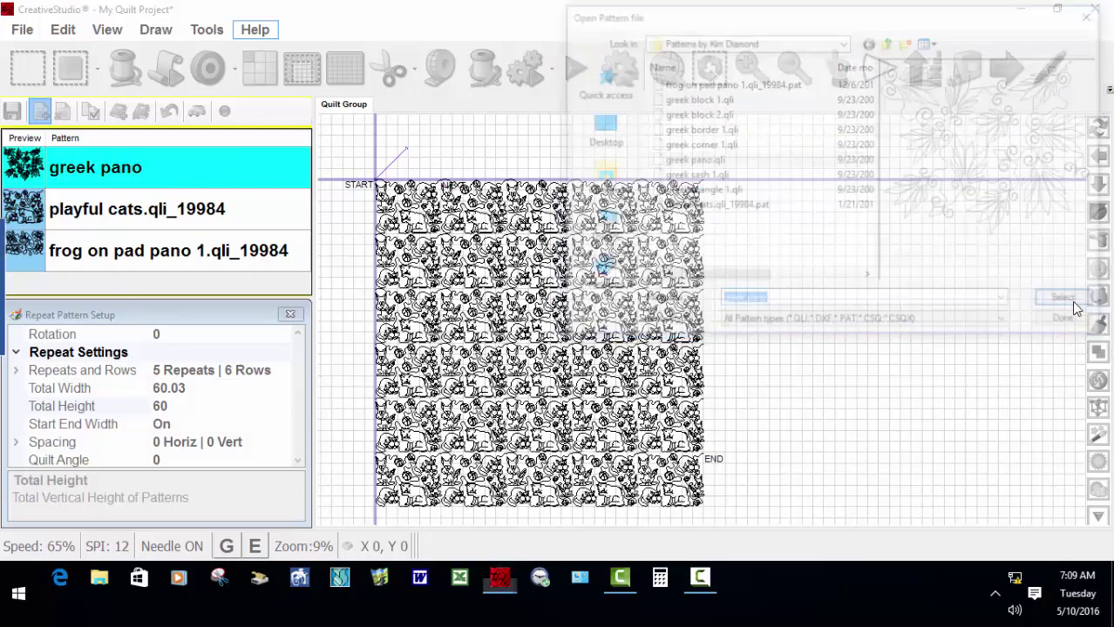
left_click(1072, 324)
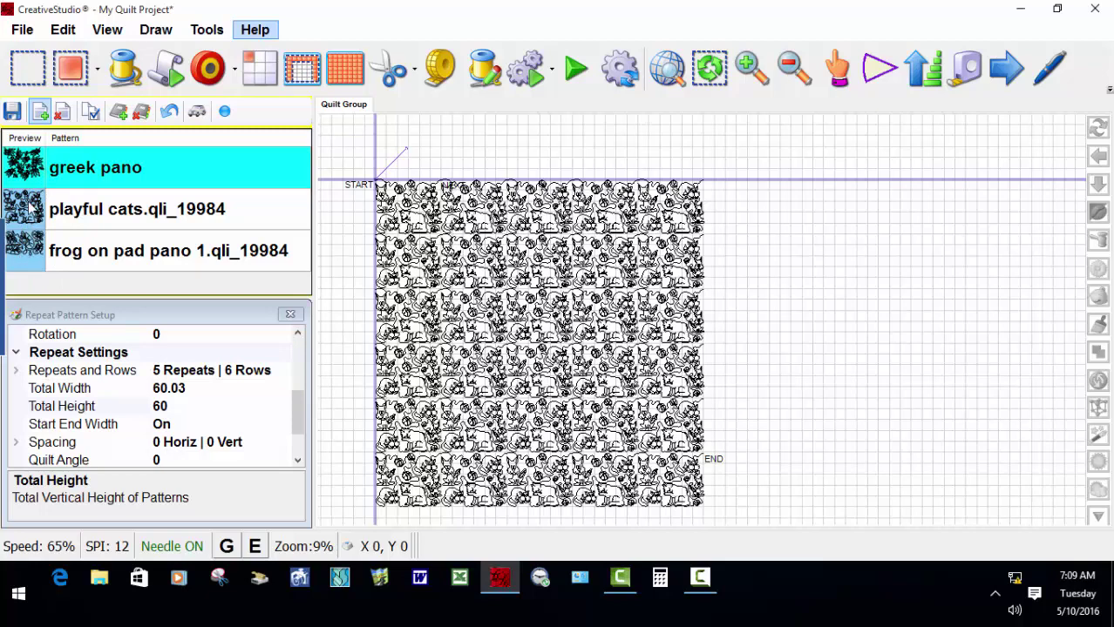
left_click(37, 252)
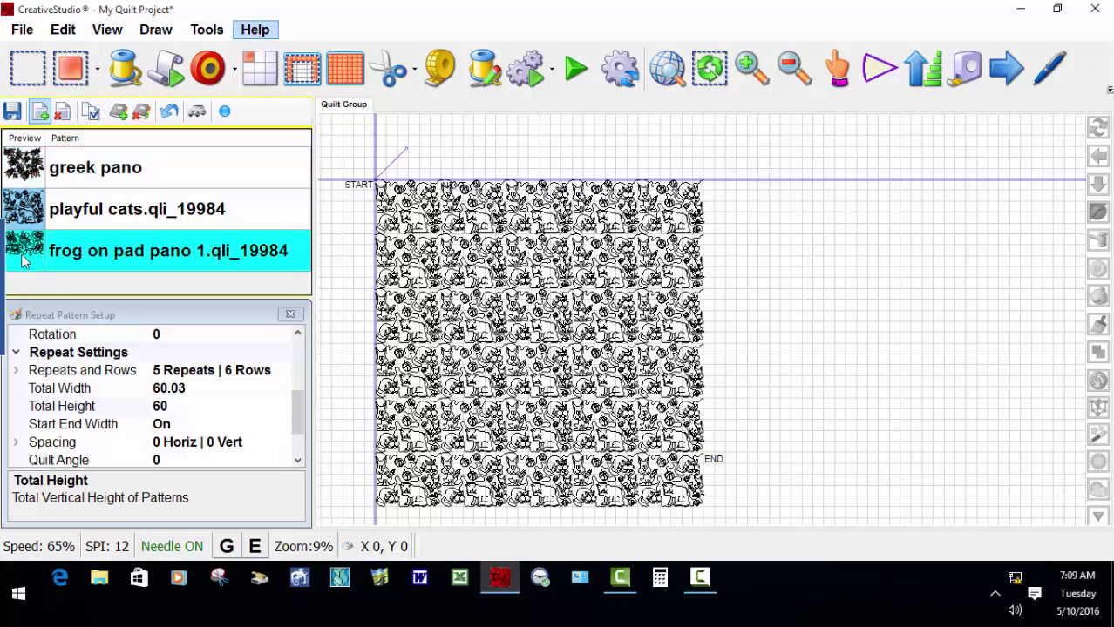
left_click(34, 178)
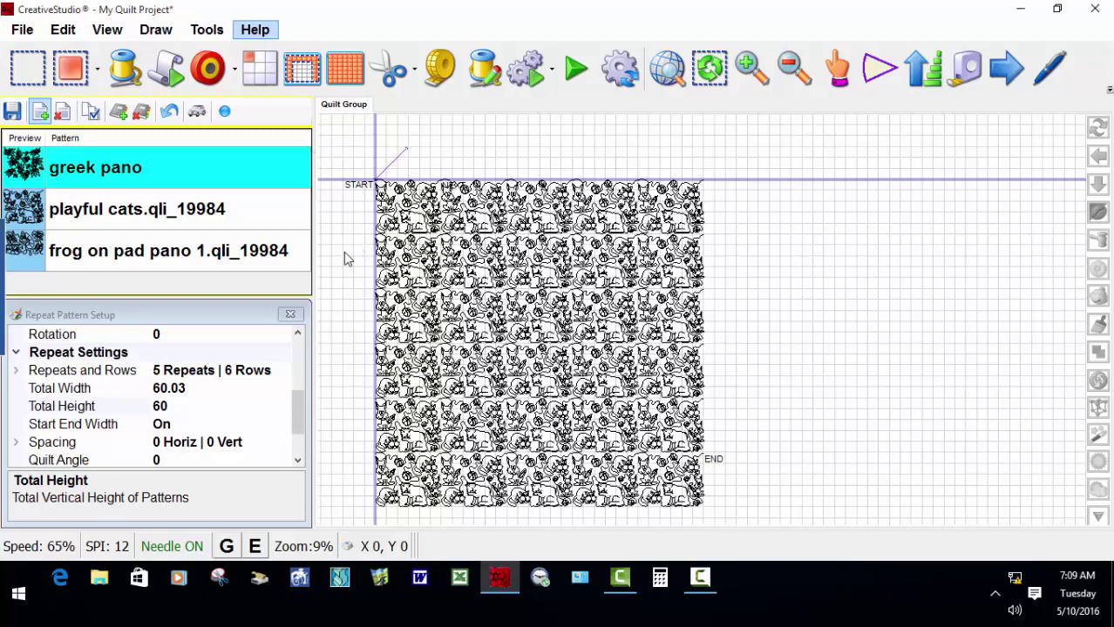
Remove the greek pano pattern from the project, answering Yes to the confirmation.
left_click(63, 115)
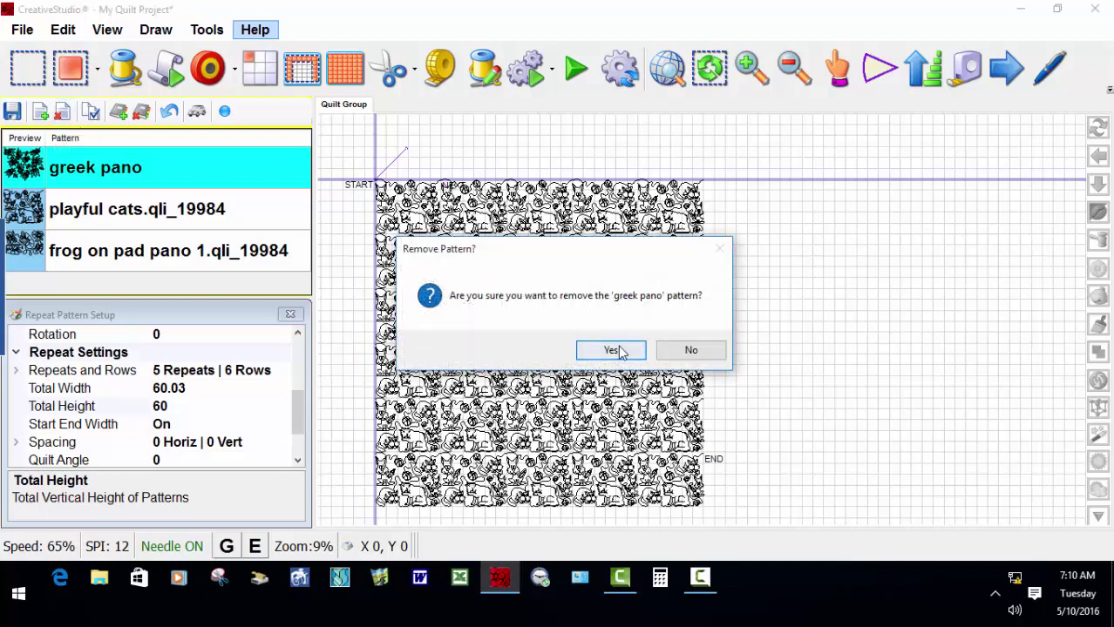
left_click(613, 350)
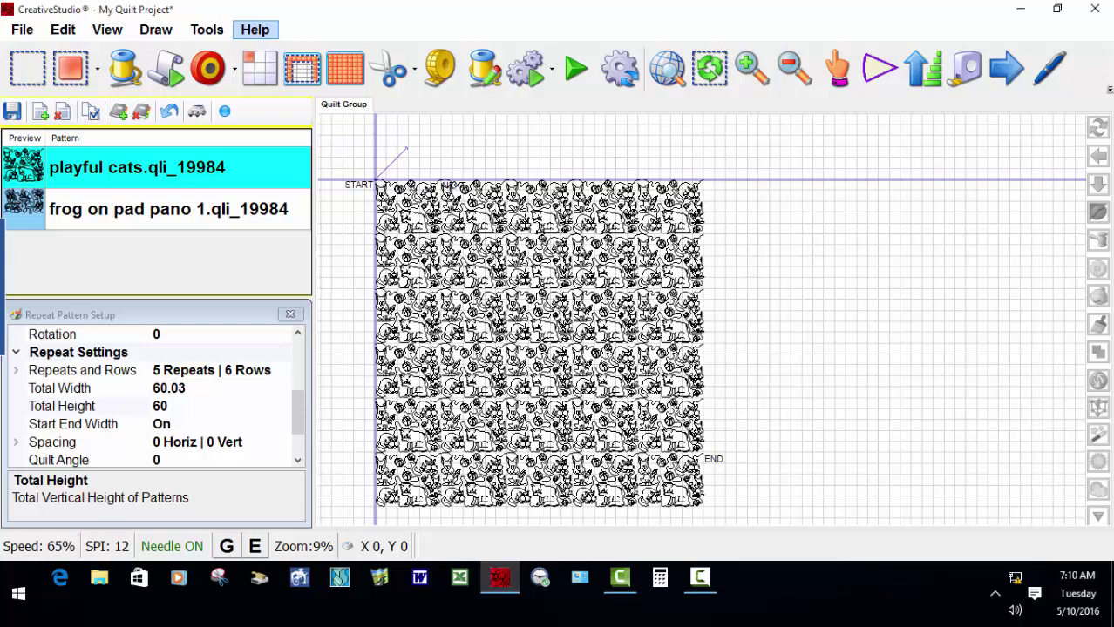
Save the project as 'Pat file test 5 10 2016.projx' in C:\Projects and minimize CreativeStudio.
left_click(11, 113)
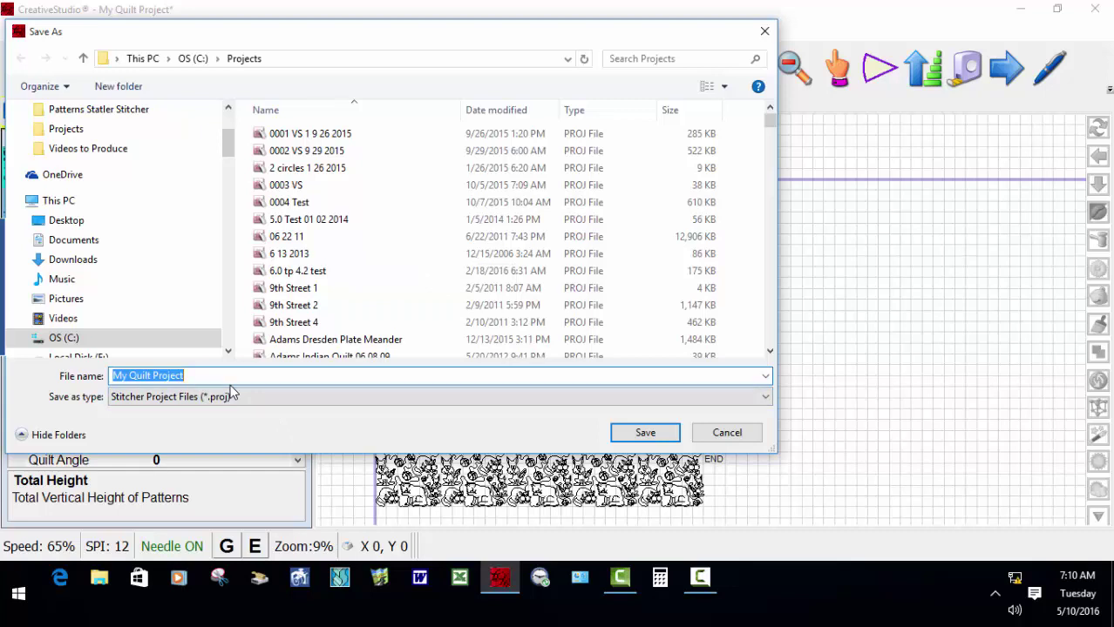
type("Pat file test 5 10 2016")
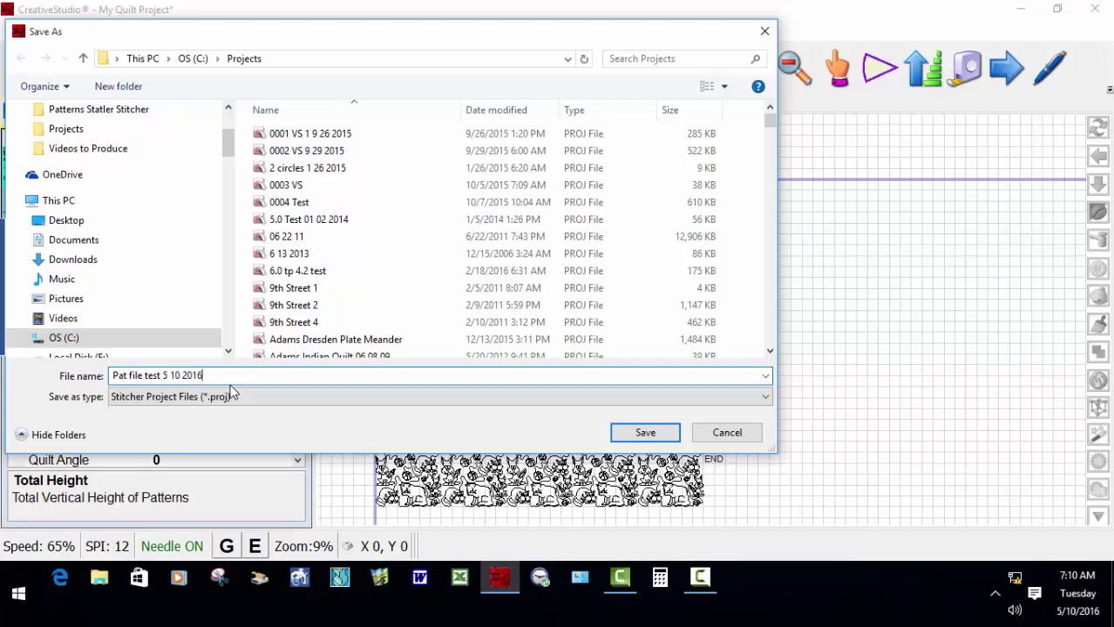
left_click(655, 436)
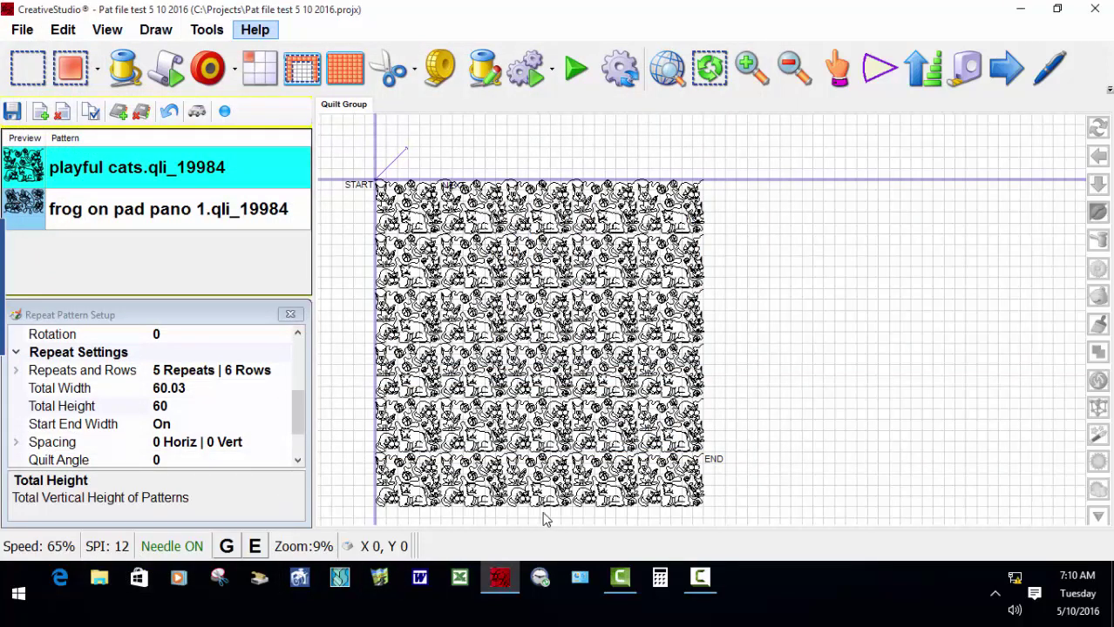
left_click(497, 582)
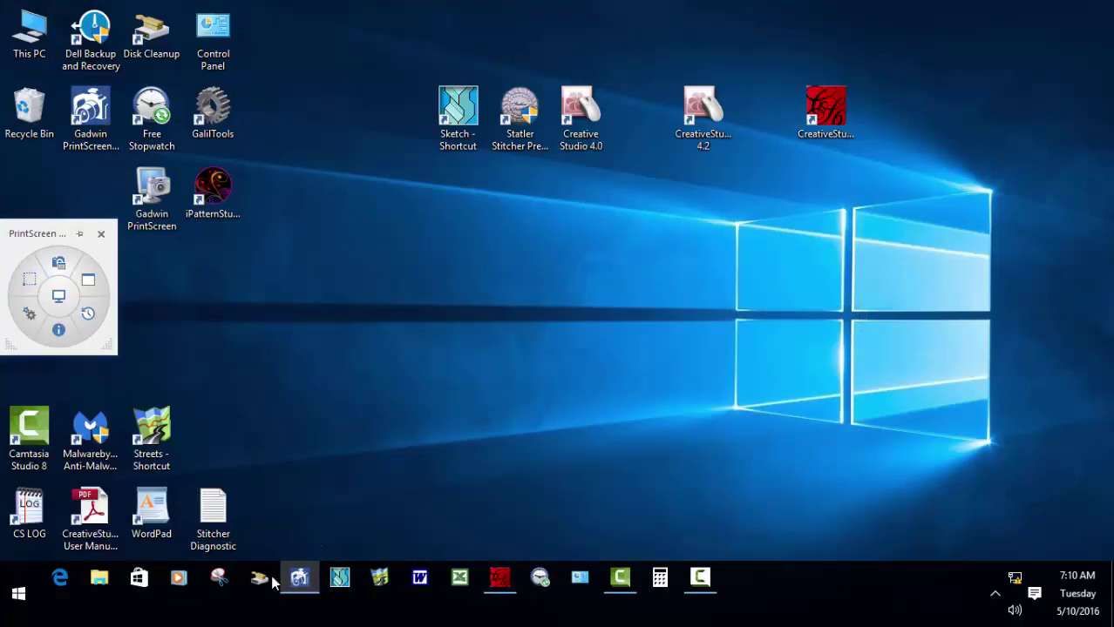
Open File Explorer and go to the Projects folder on OS (C:).
left_click(101, 585)
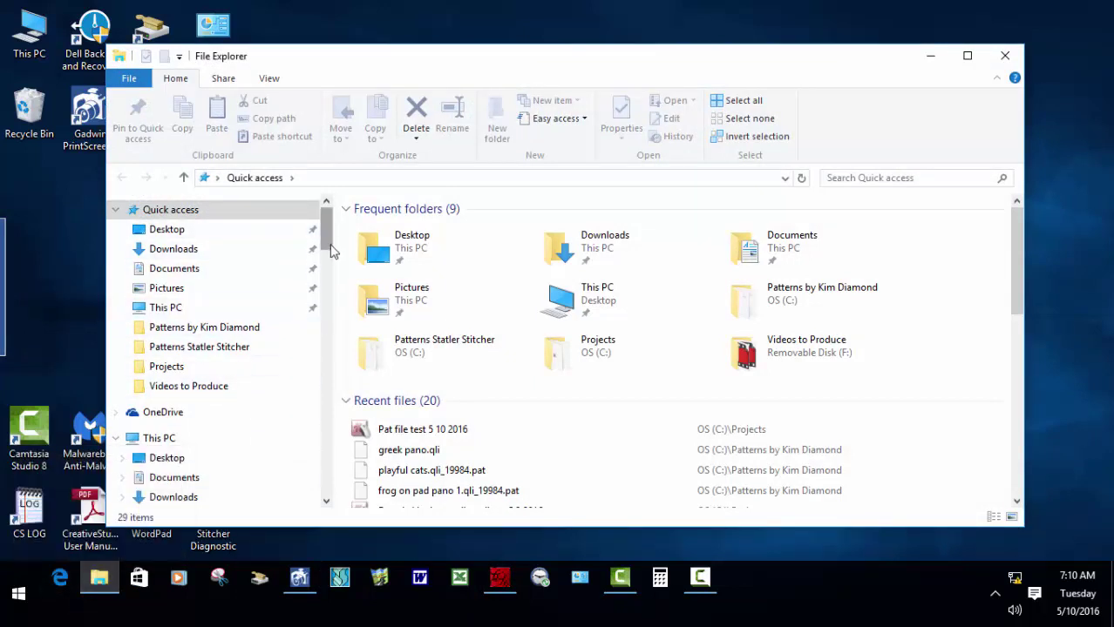
left_click_drag(324, 236, 327, 277)
left_click(158, 263)
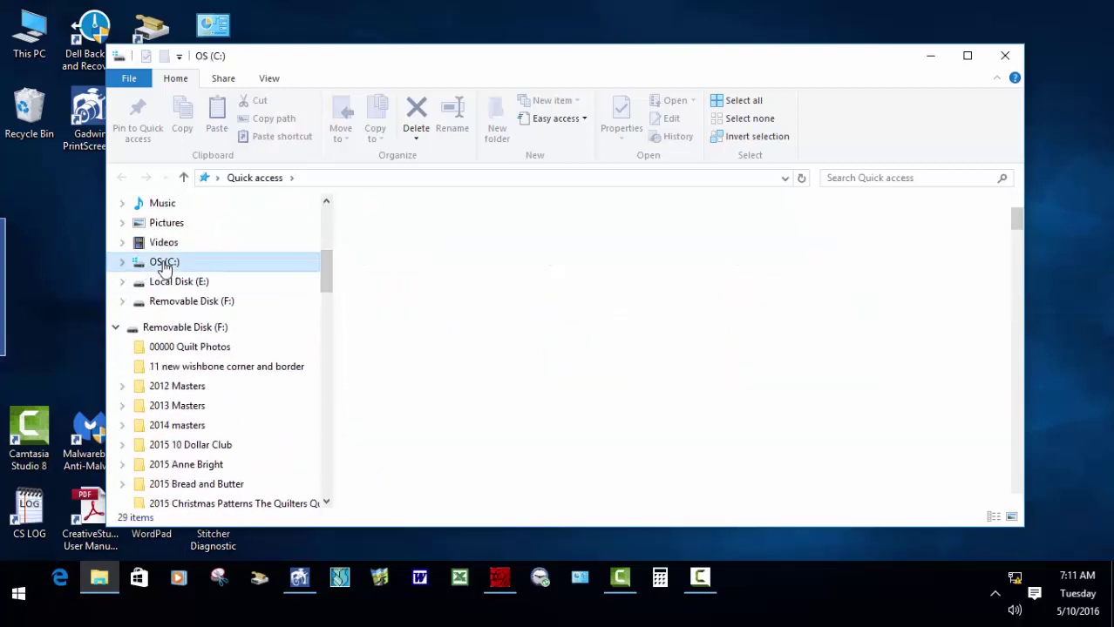
left_click_drag(1017, 222, 1008, 440)
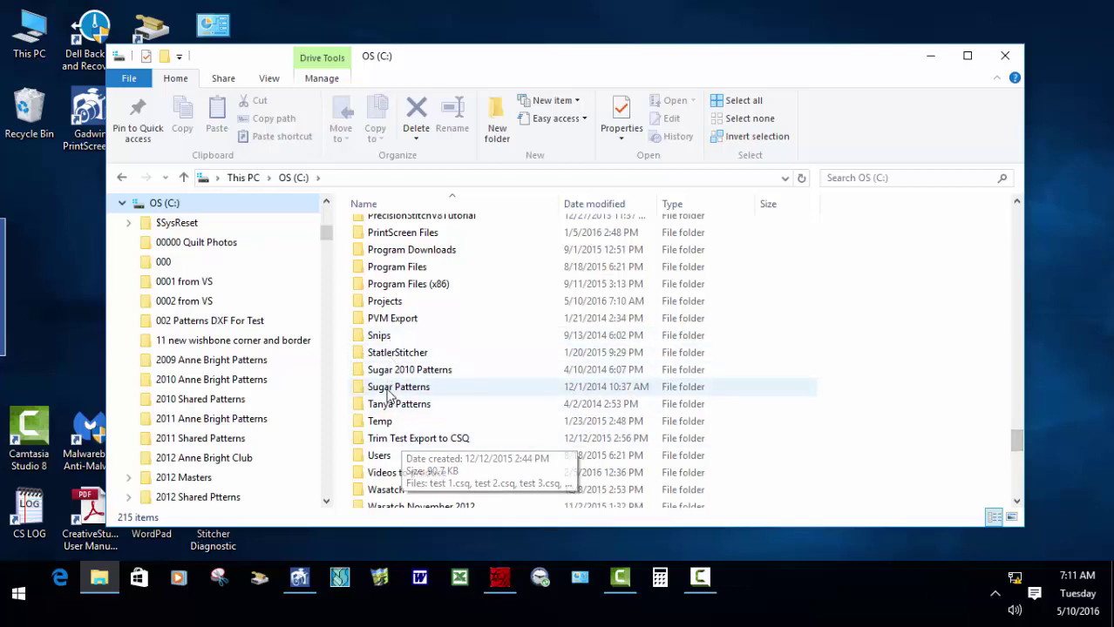
left_click(380, 303)
double_click(380, 302)
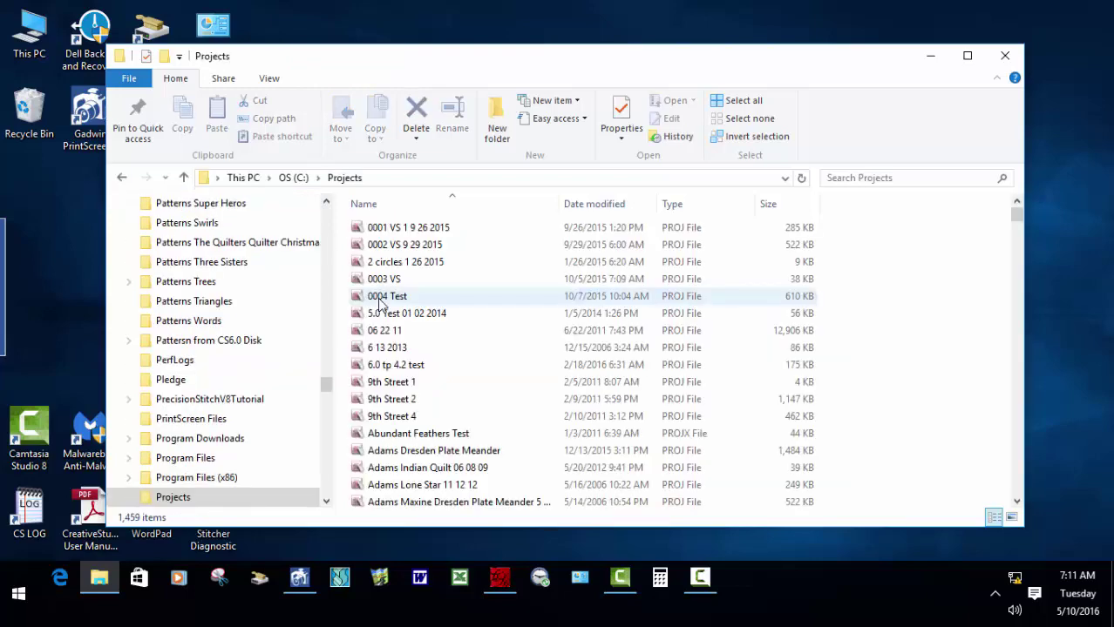
Scroll the Projects listing to bring Pat file test 5 10 2016 into view.
left_click_drag(1018, 218, 1009, 418)
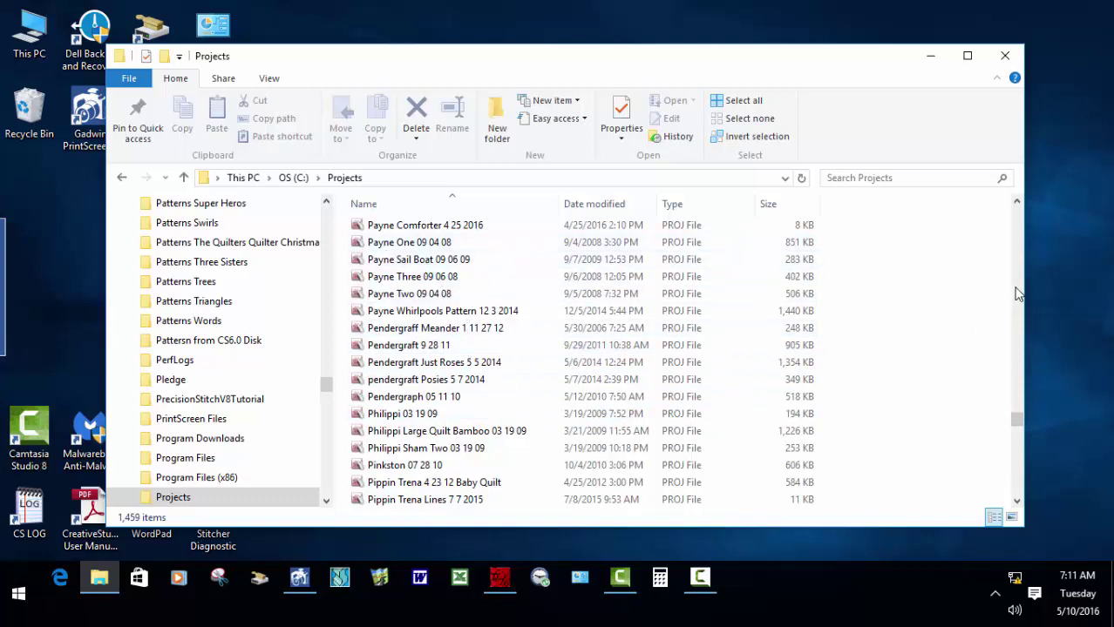
left_click(1016, 202)
left_click(1016, 203)
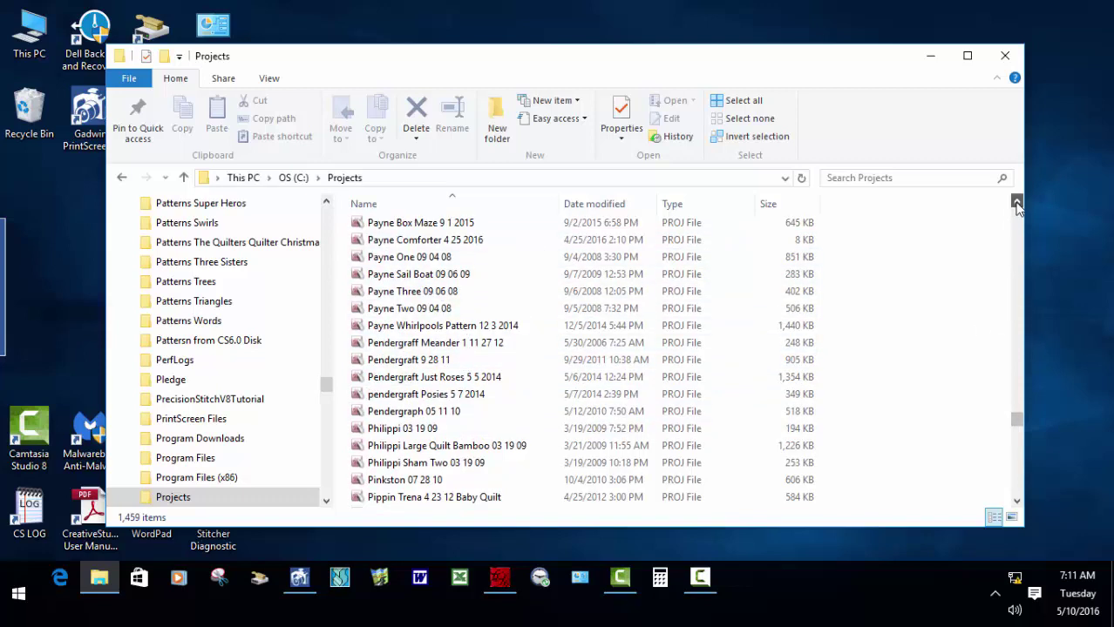
left_click(1016, 203)
left_click(1016, 203)
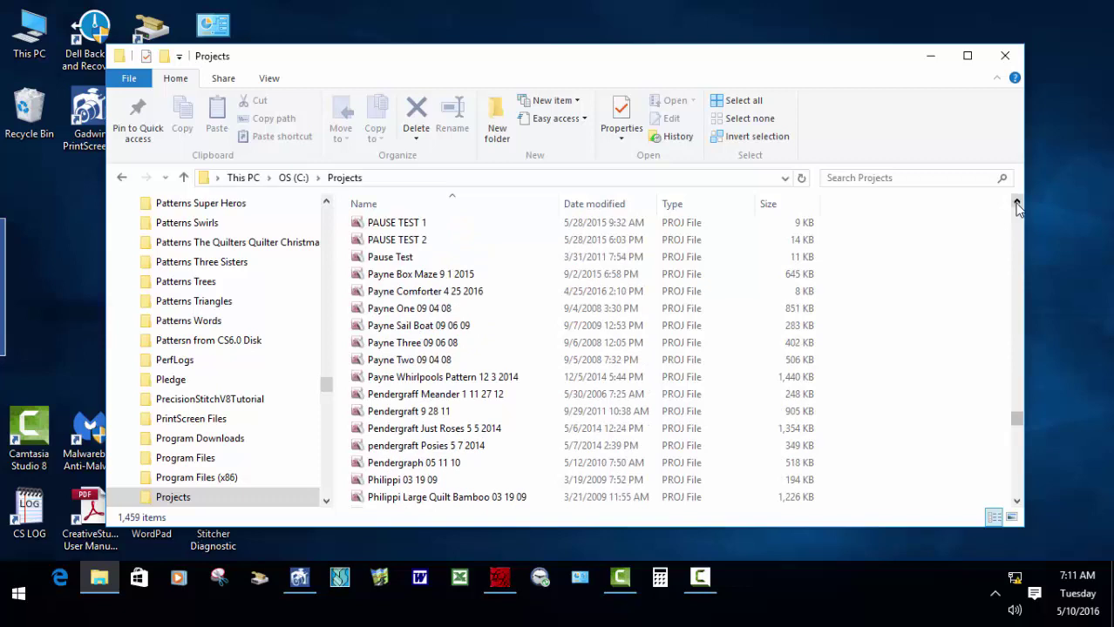
left_click(1016, 203)
left_click(1016, 203)
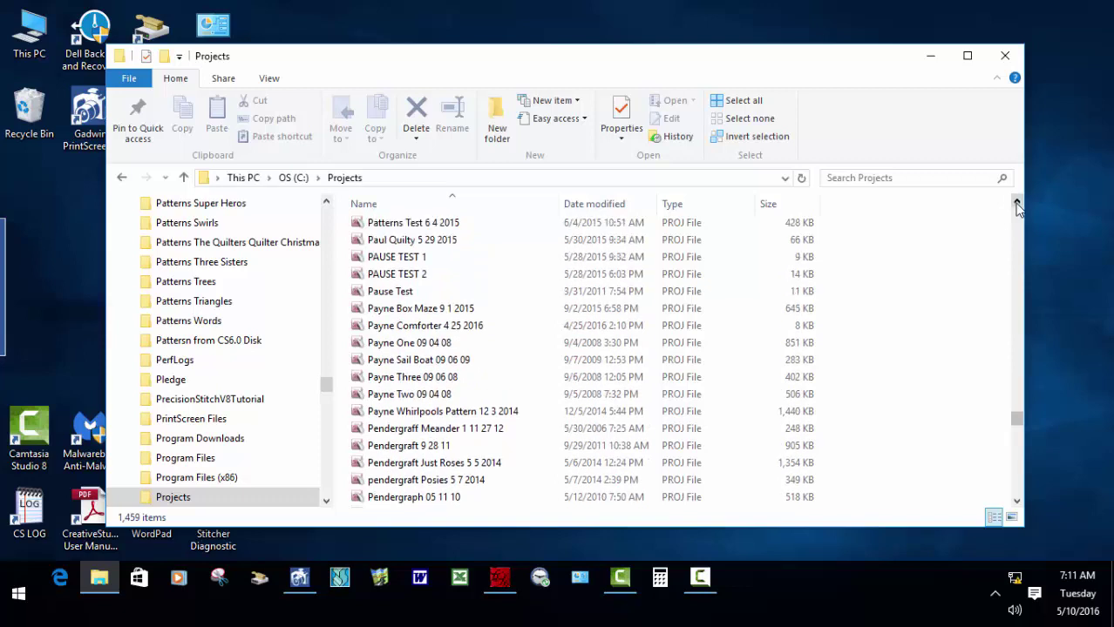
left_click(1016, 203)
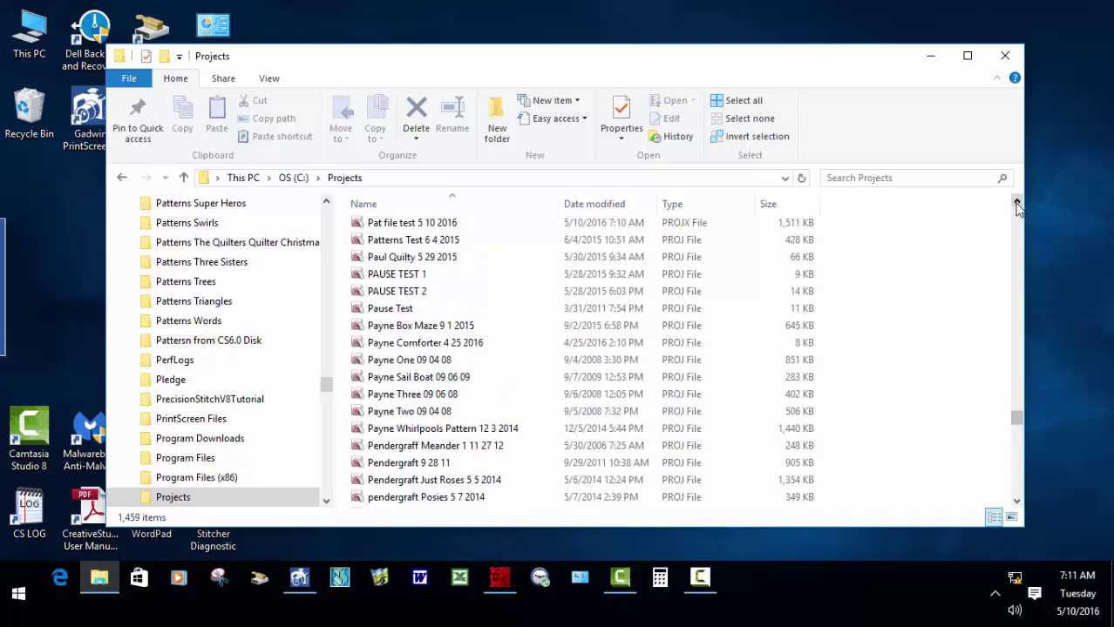
left_click(1016, 203)
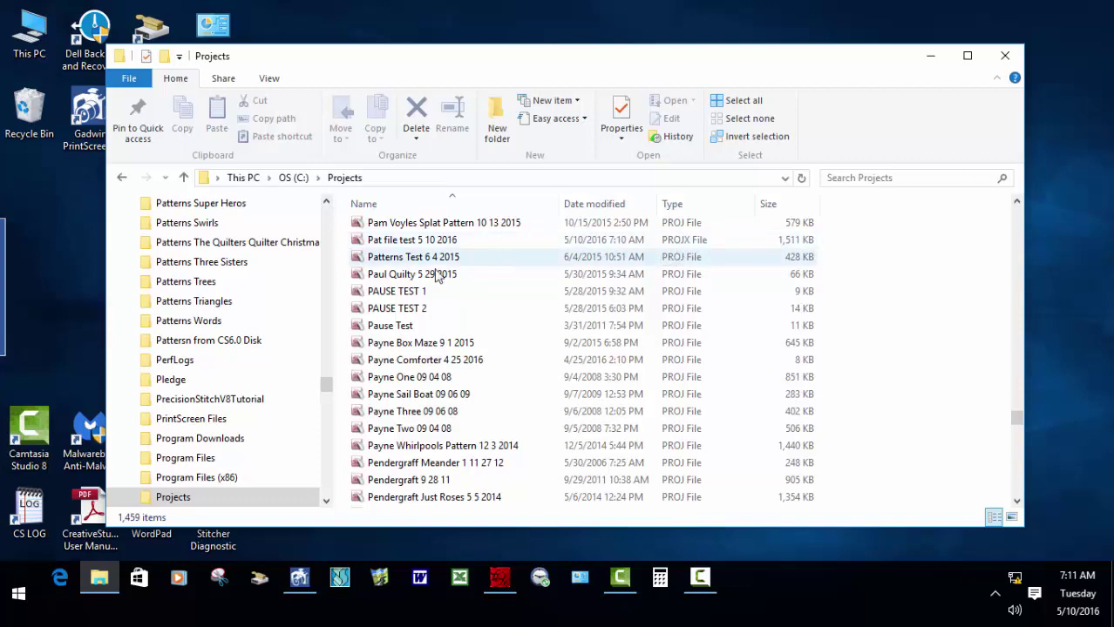
Copy Pat file test 5 10 2016 onto Removable Disk (F:) and view the drive's contents.
right_click(599, 247)
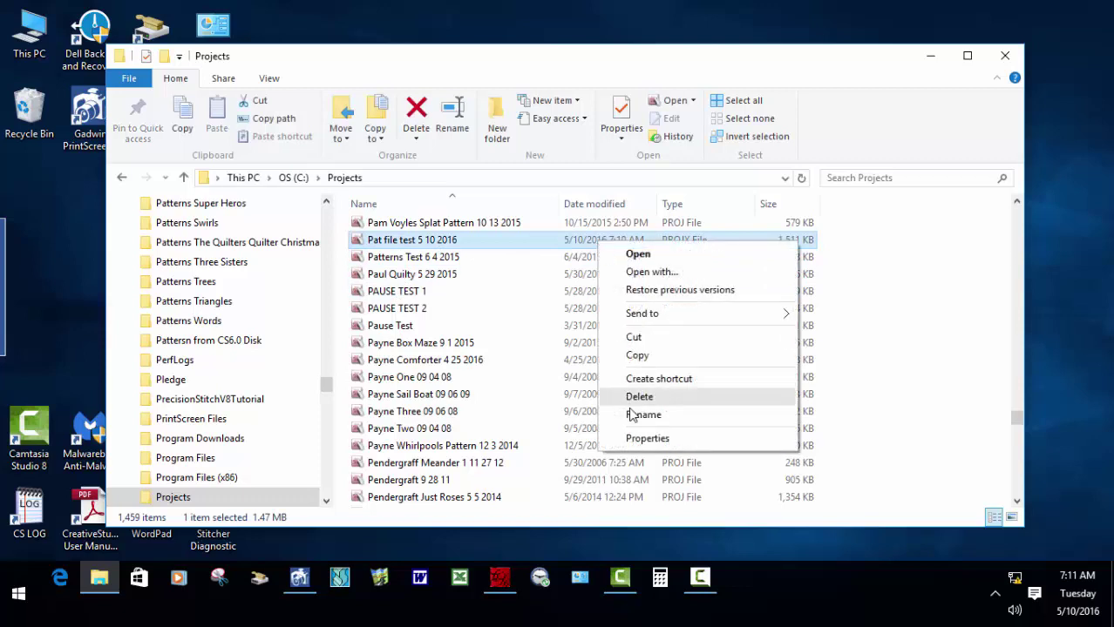
left_click(640, 356)
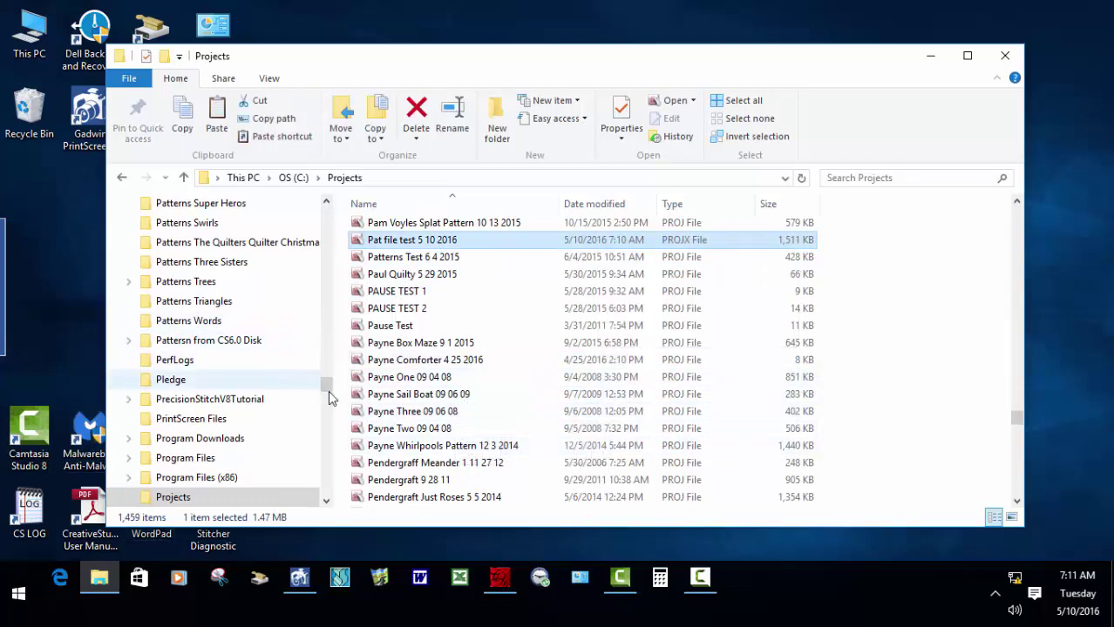
left_click_drag(326, 389, 325, 414)
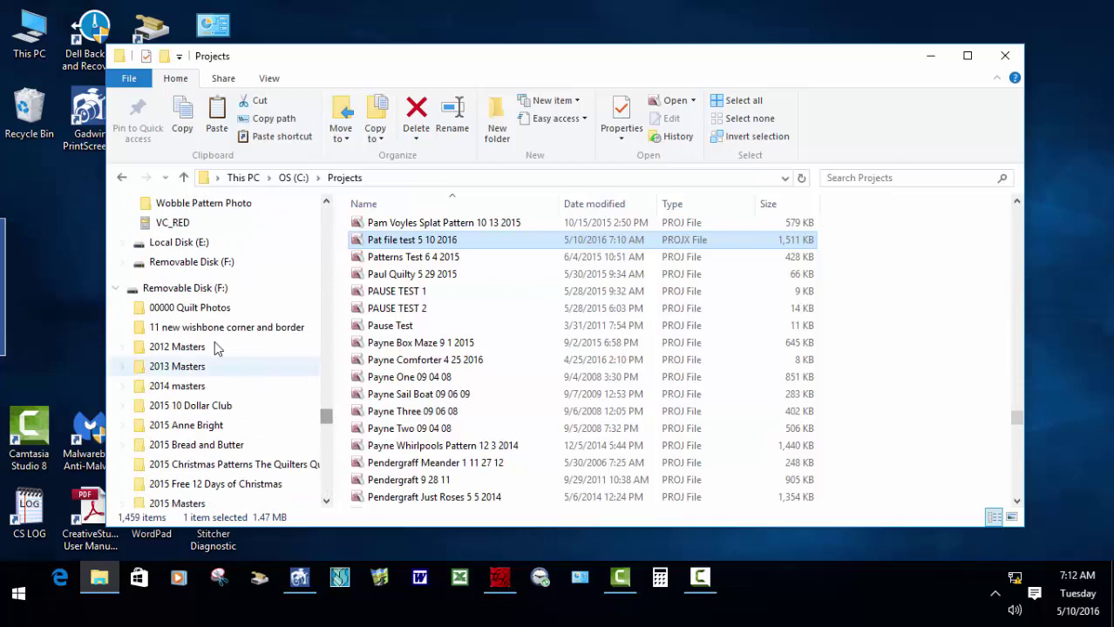
right_click(178, 266)
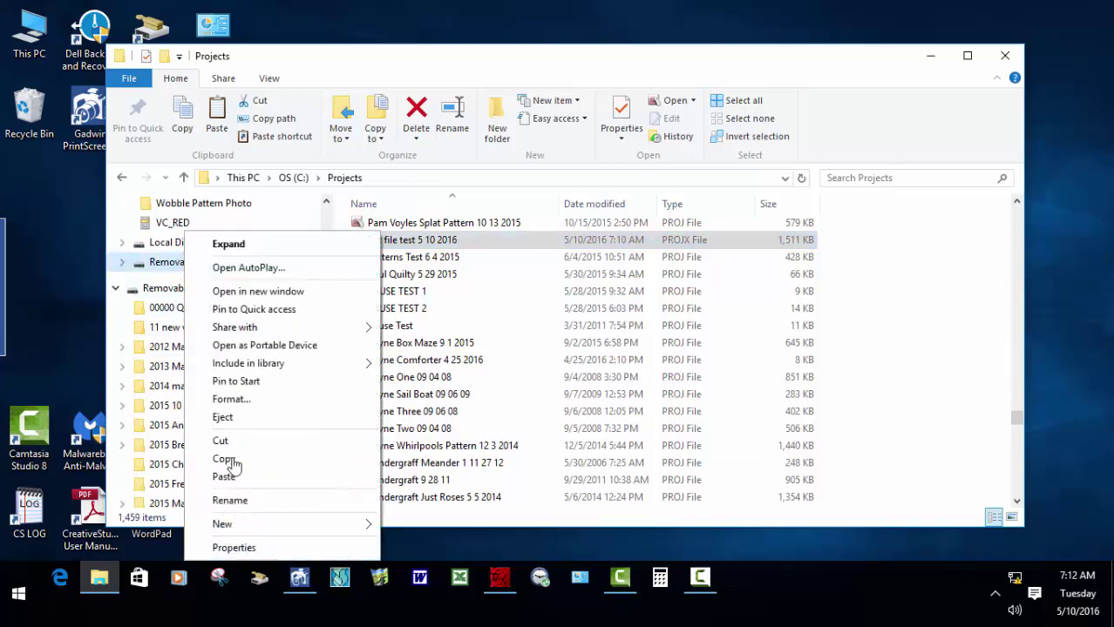
left_click(224, 477)
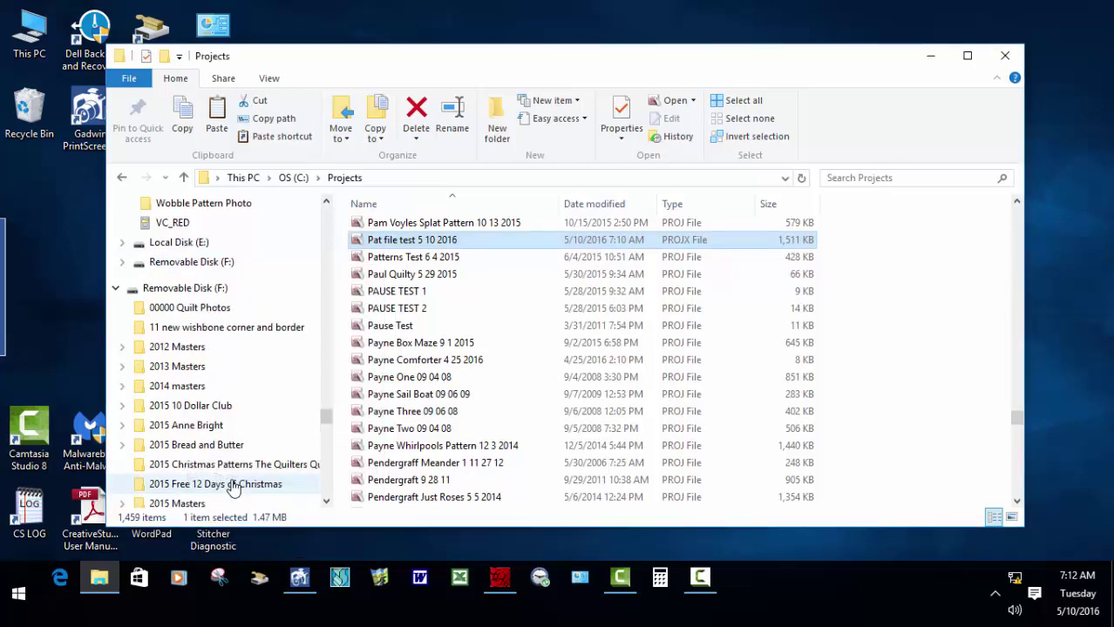
left_click(186, 290)
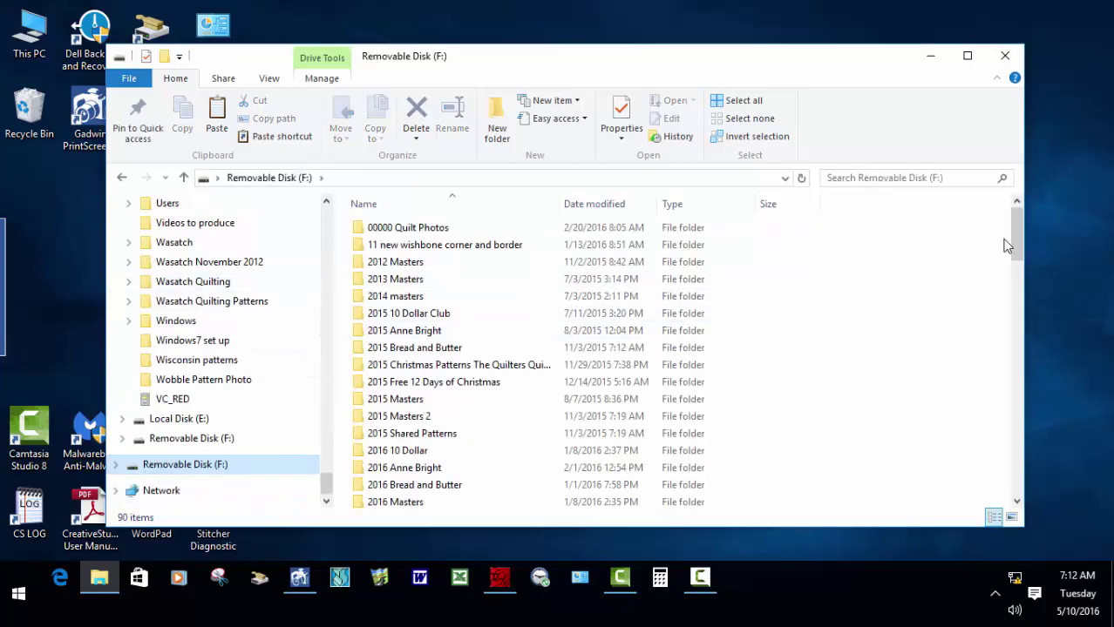
Scroll to the bottom of Removable Disk (F:) to check the copied project, then close File Explorer.
left_click_drag(1011, 245, 1014, 401)
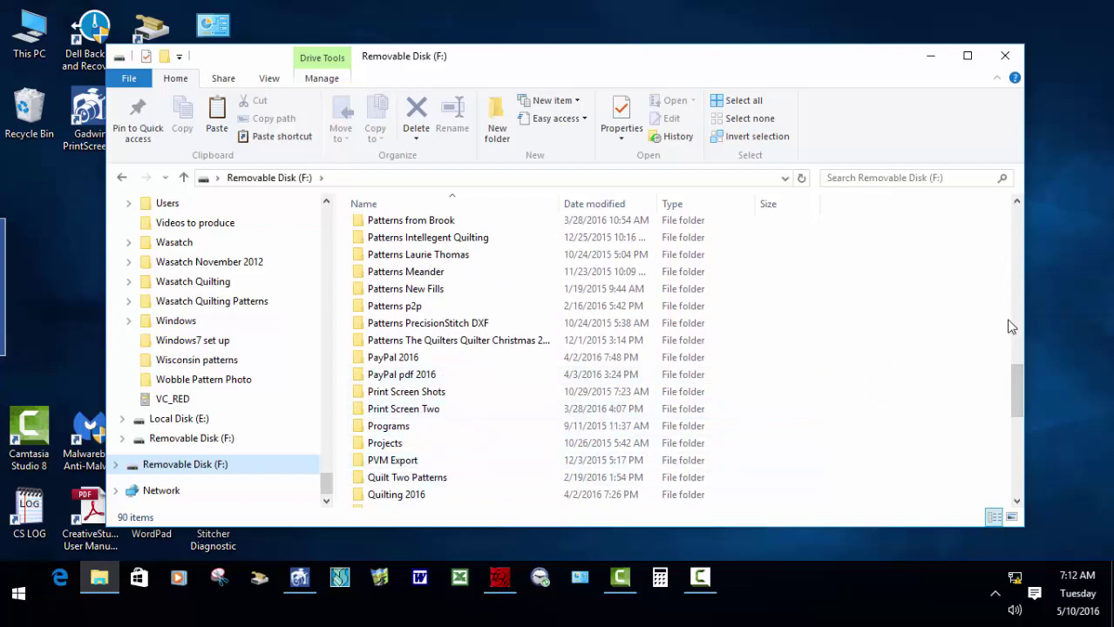
left_click_drag(1009, 398, 1021, 490)
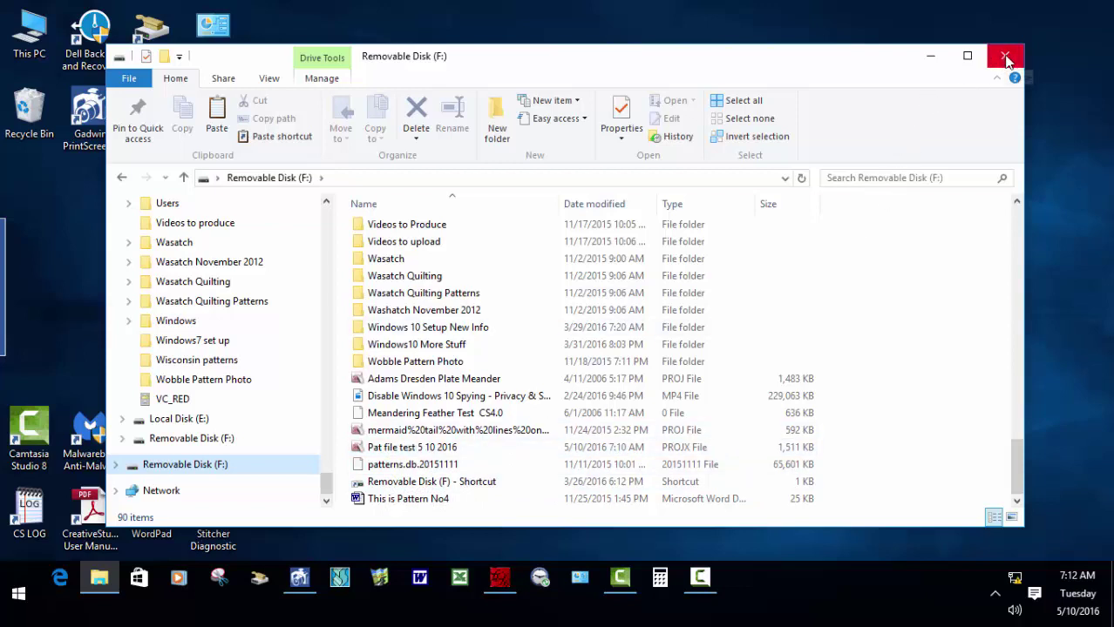
left_click(1005, 58)
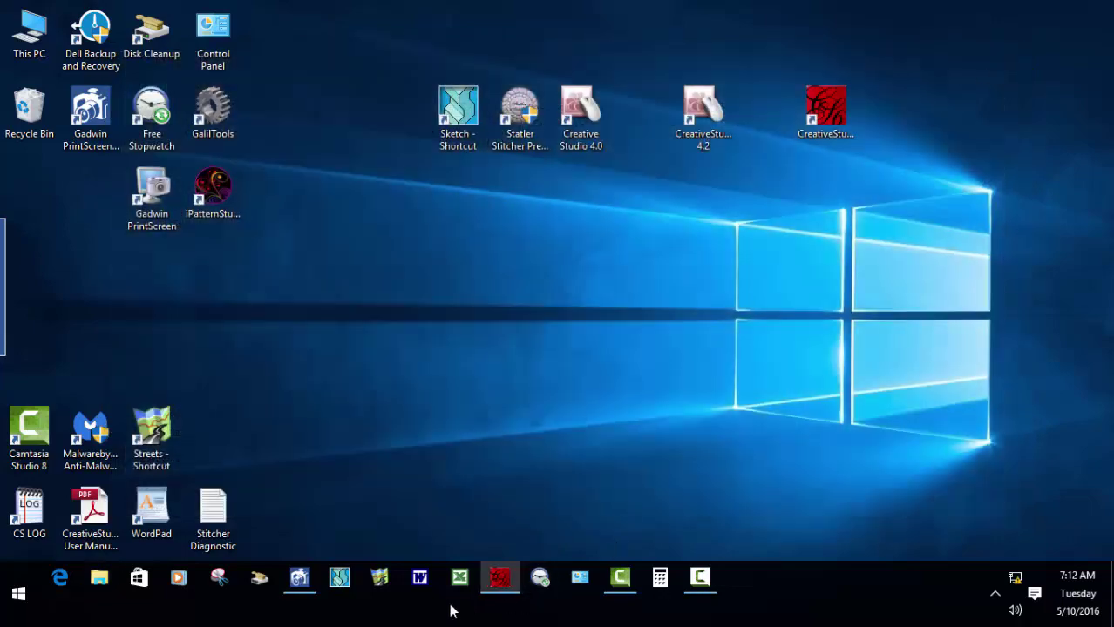
Restore the minimized CreativeStudio window from the taskbar.
left_click(502, 582)
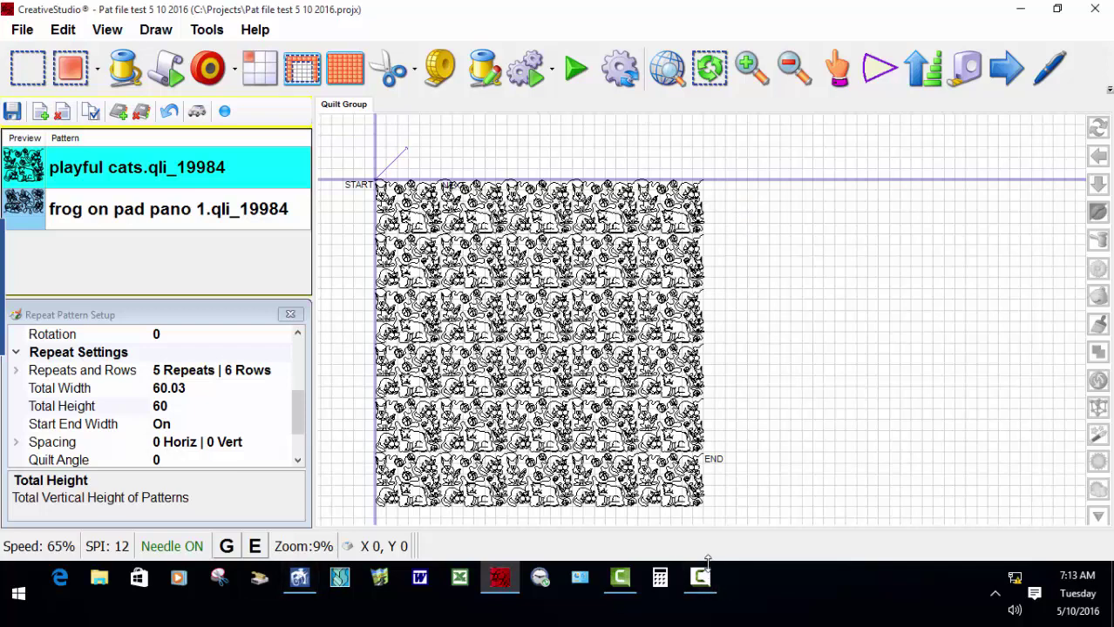
mouse_move(702, 583)
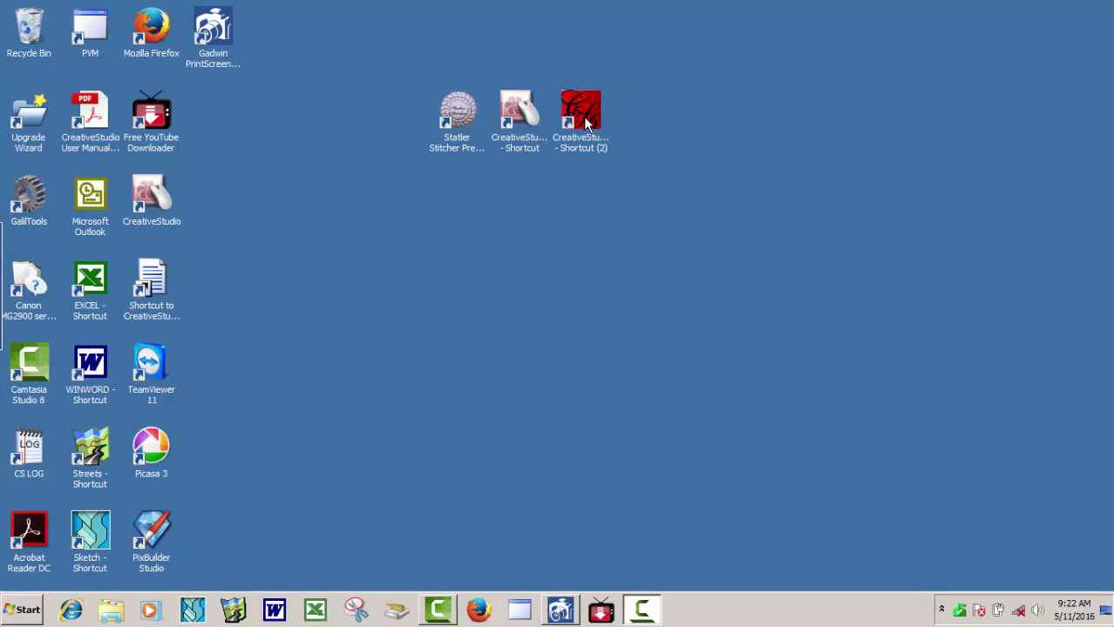
Launch CreativeStudio from the 'CreativeStudio.exe - Shortcut (2)' desktop icon.
left_click(582, 114)
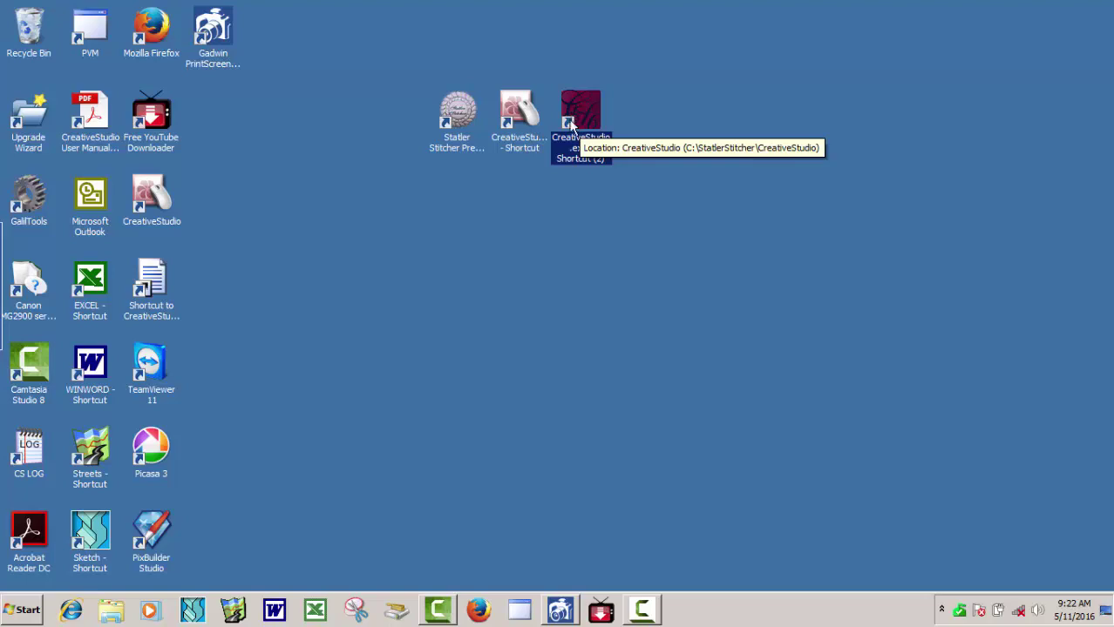
double_click(572, 127)
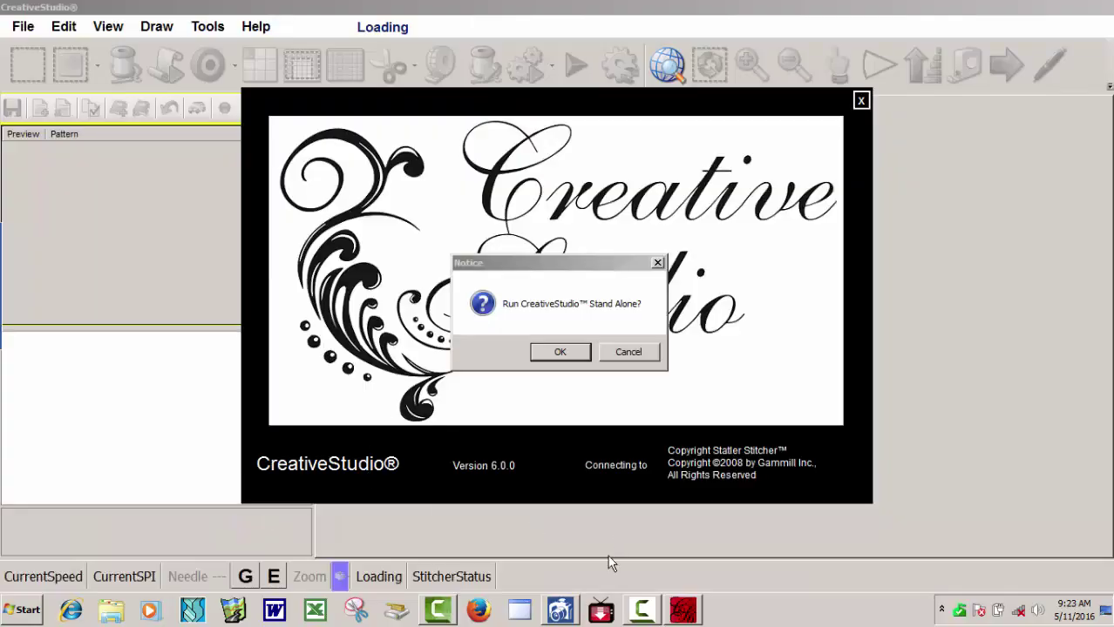
Run CreativeStudio in Stand Alone Mode with the controller number, then start adding a pattern.
mouse_move(643, 617)
left_click(562, 353)
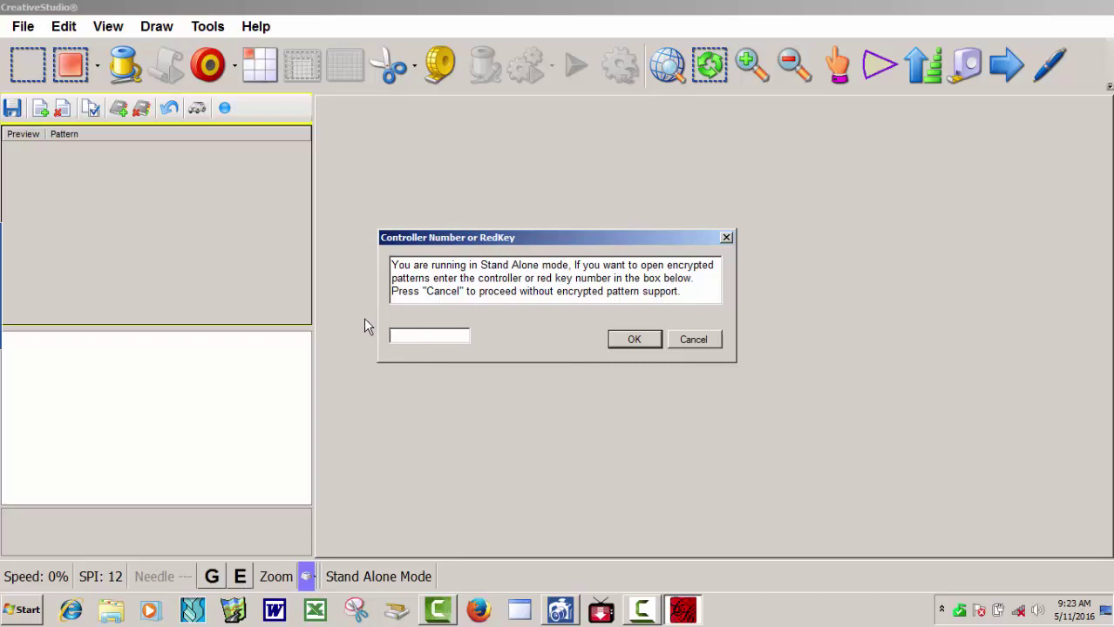
type("9984")
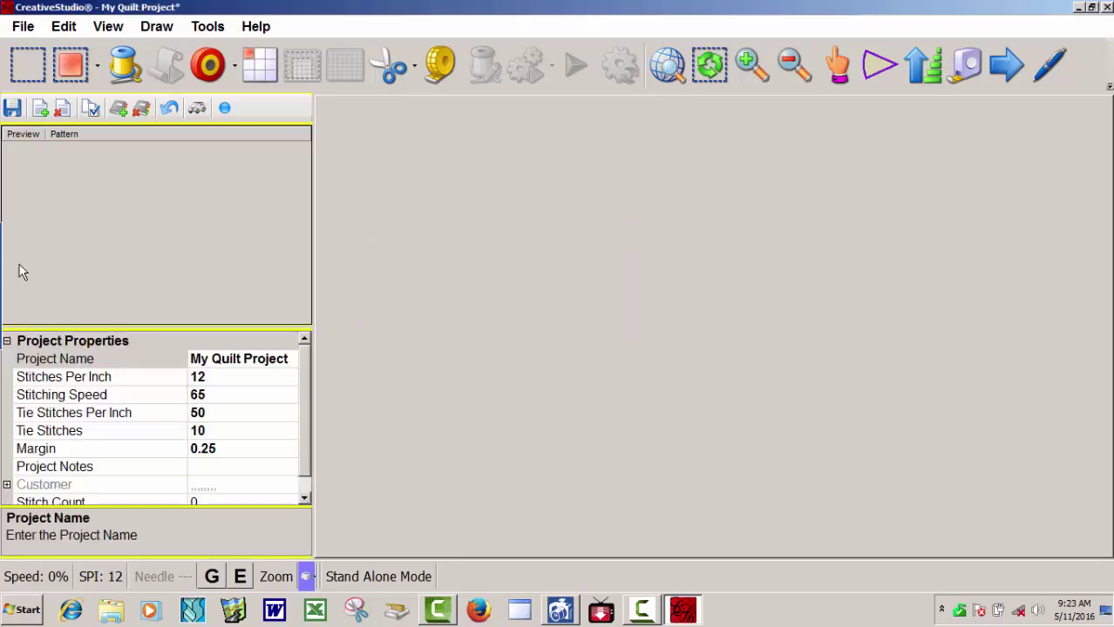
left_click(40, 110)
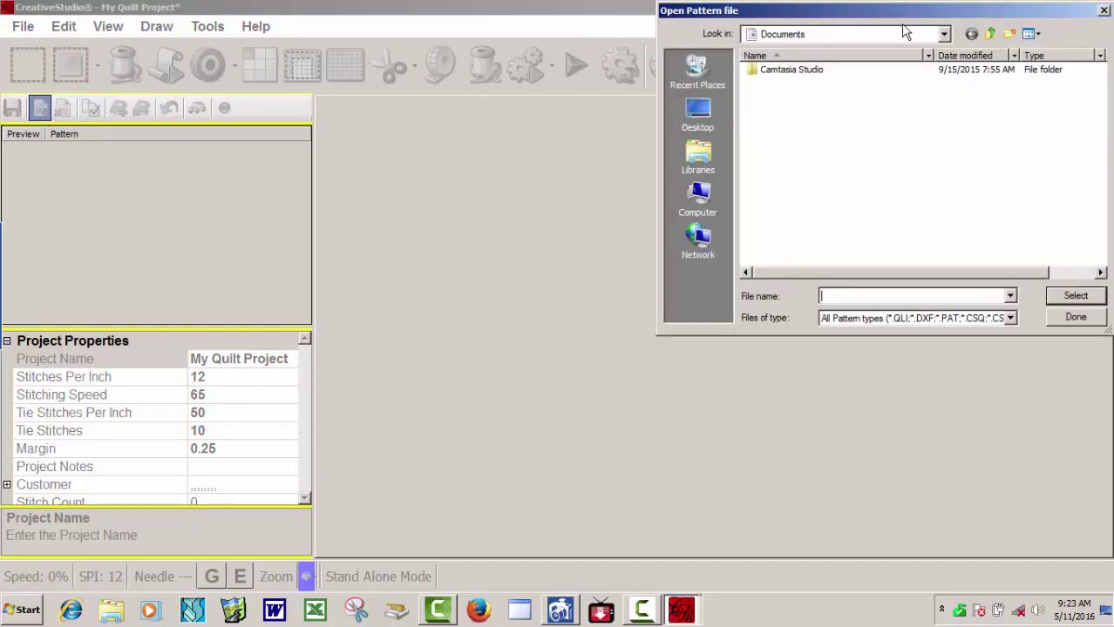
Add african leaves sq_19984.pat from the Patterns by Kim Diamond folder on ACER (C:).
left_click(944, 35)
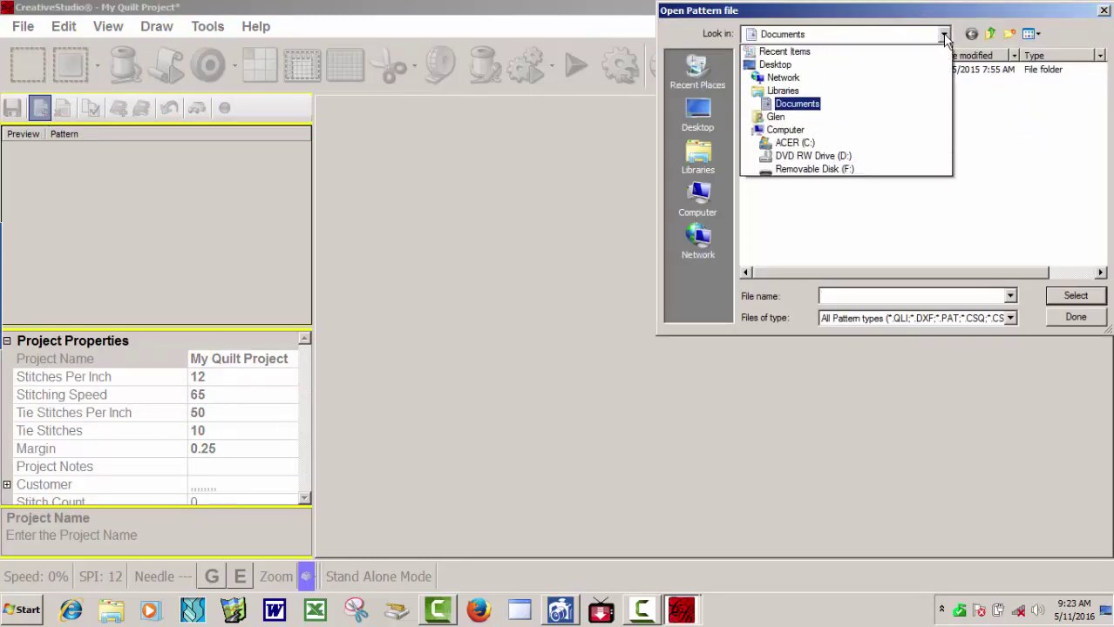
left_click(795, 143)
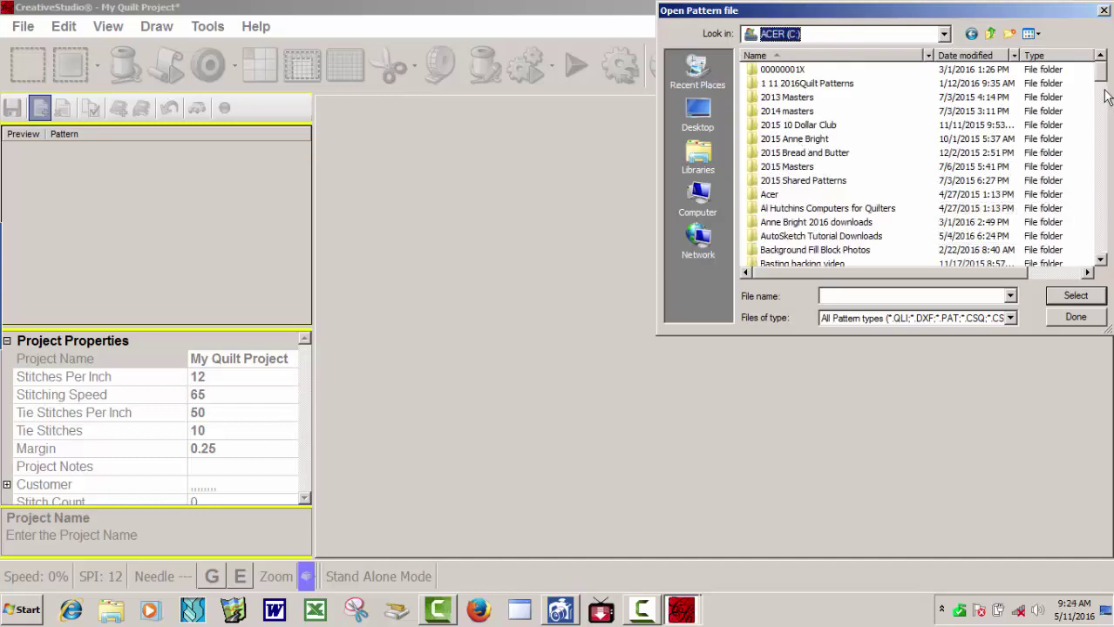
left_click_drag(1102, 75, 1107, 191)
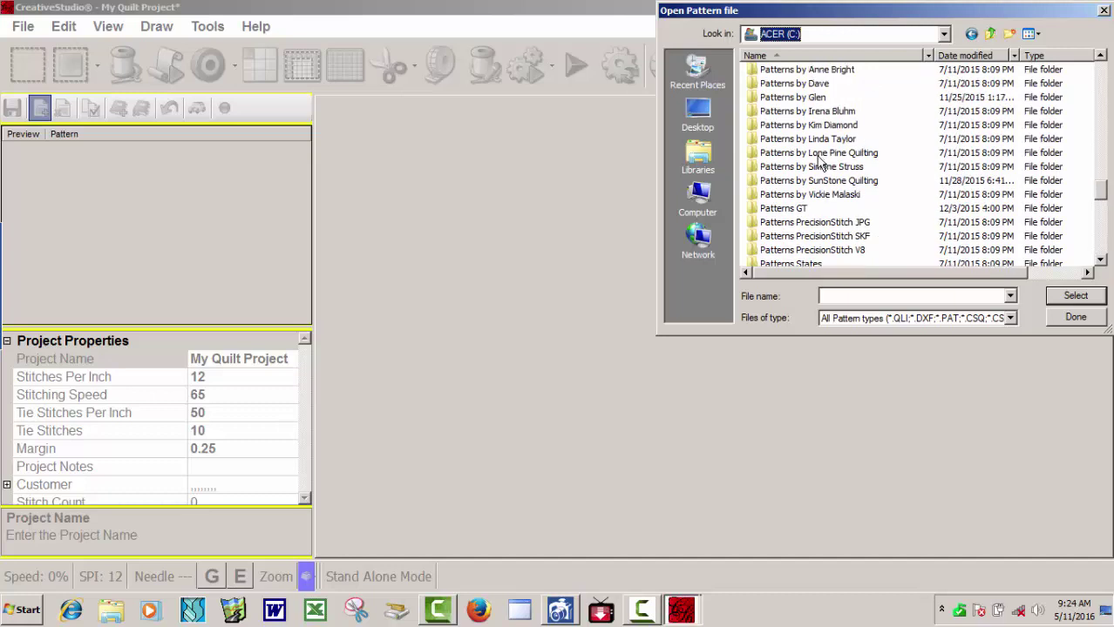
left_click(820, 128)
double_click(820, 127)
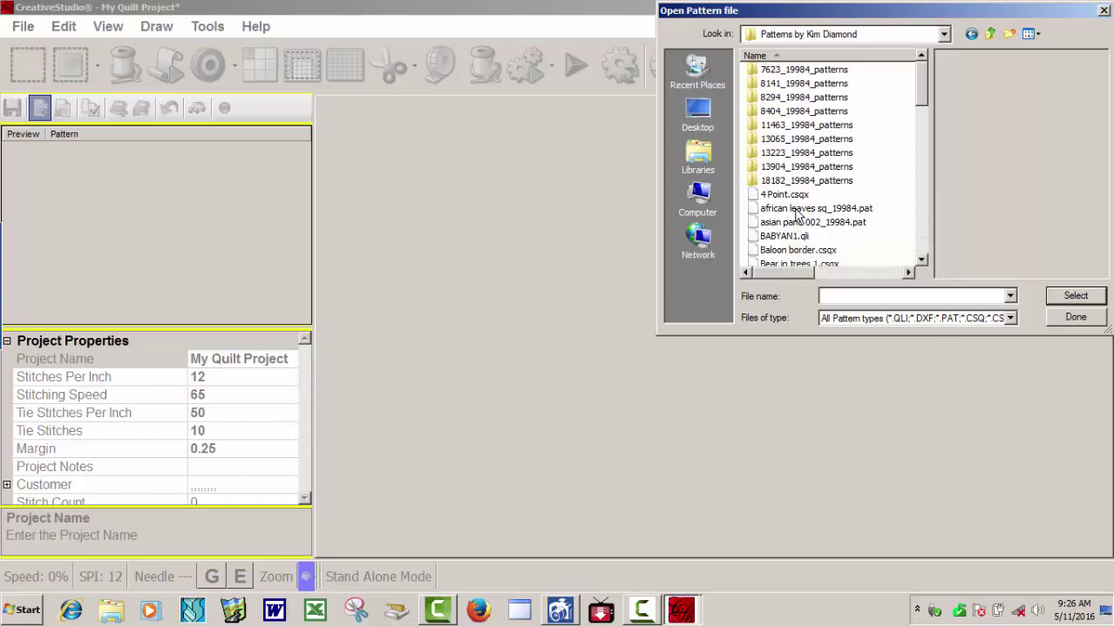
left_click(797, 212)
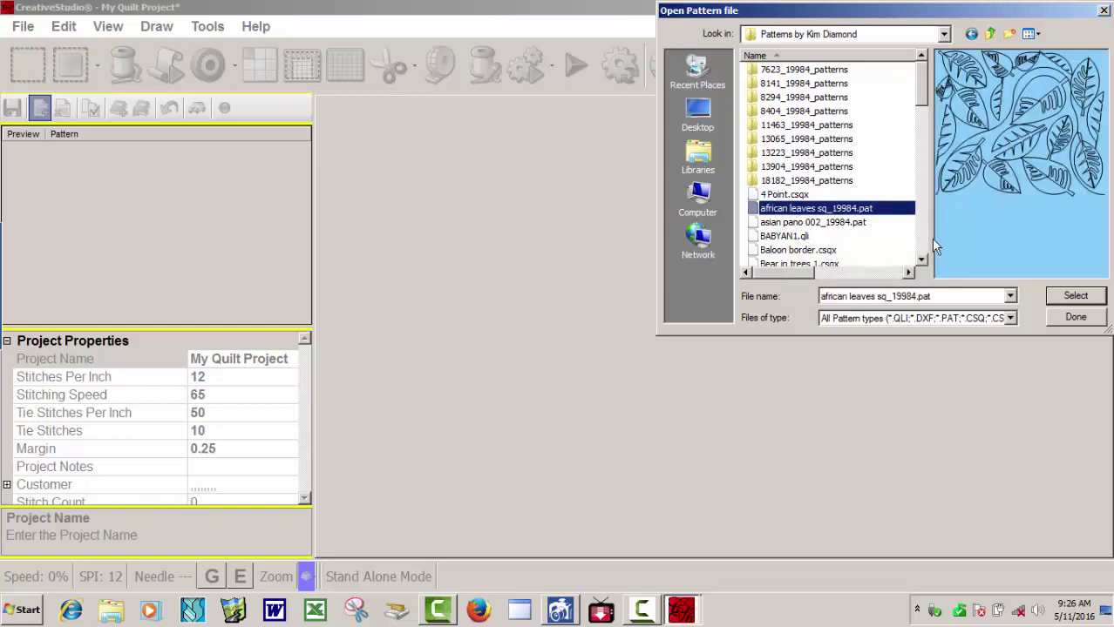
left_click(1076, 299)
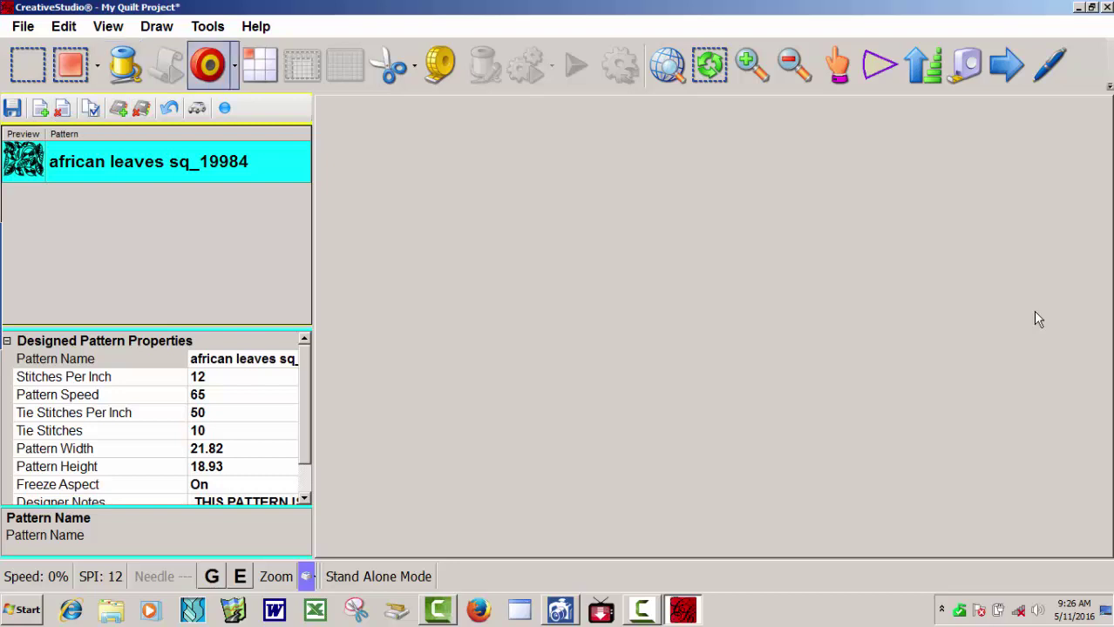
Place the african leaves pattern as a repeat on the quilt, then exit CreativeStudio.
left_click(259, 65)
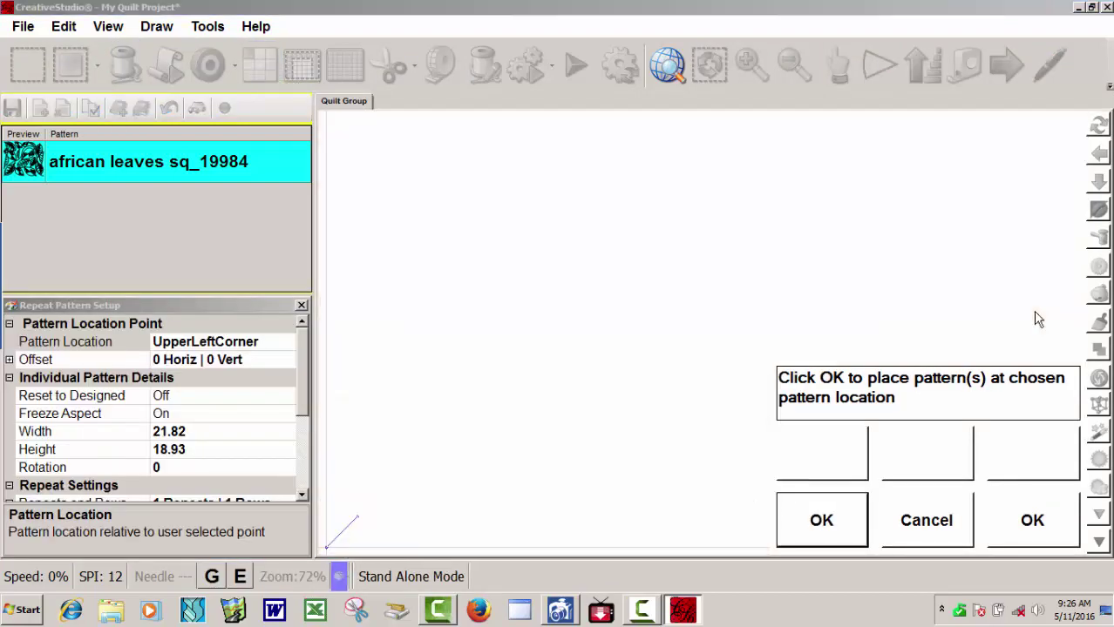
key("Return")
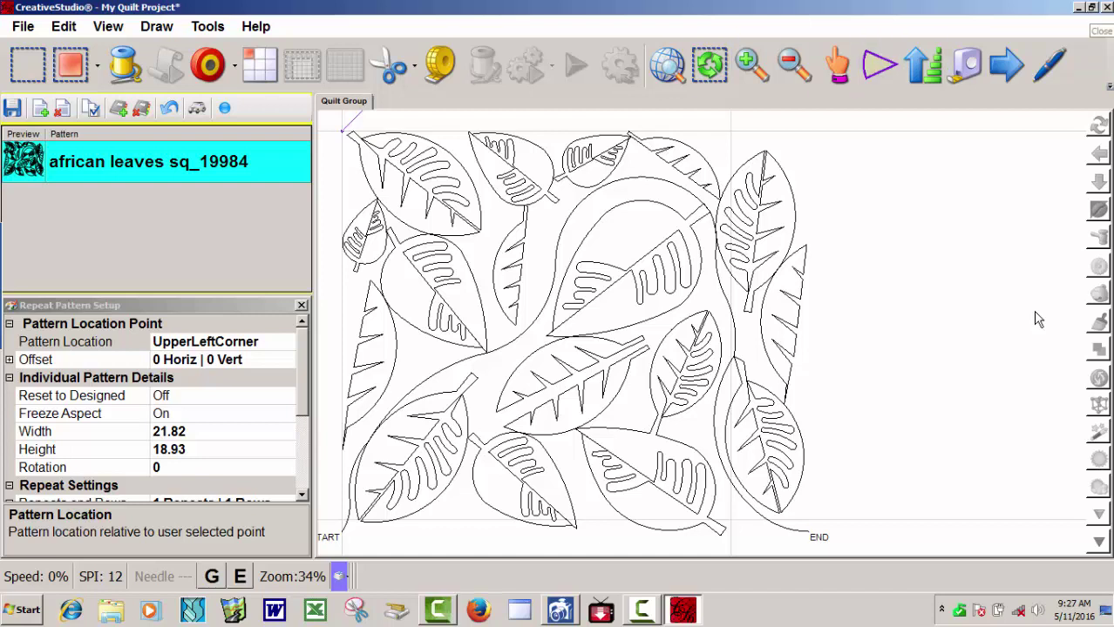
key("alt+F4")
key("Return")
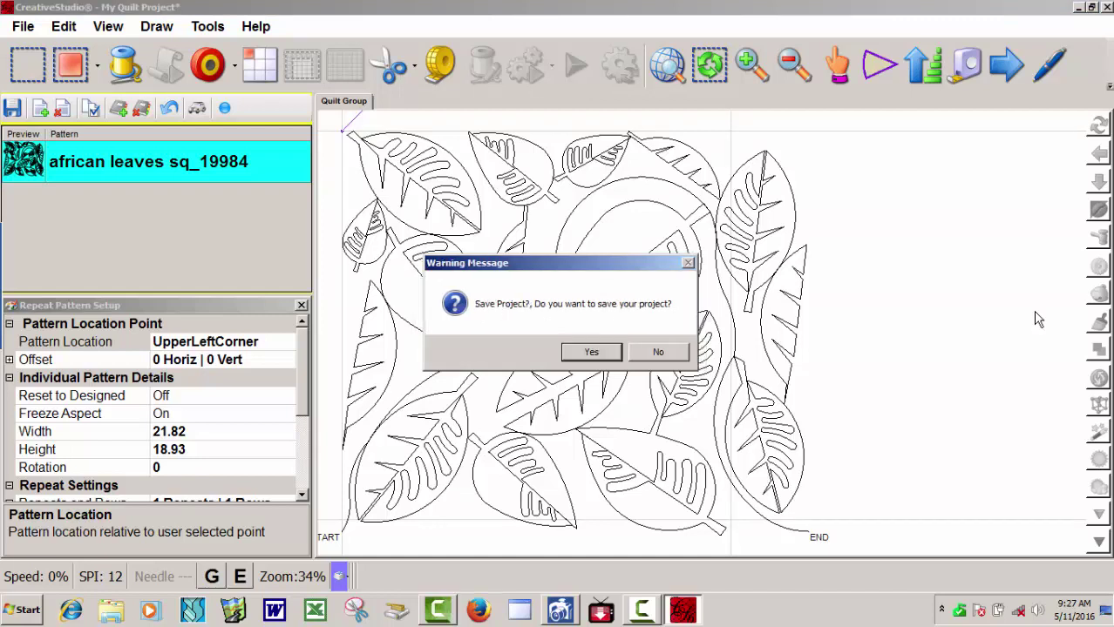
Close without saving and restart CreativeStudio in Stand Alone Mode with the controller number.
key("Return")
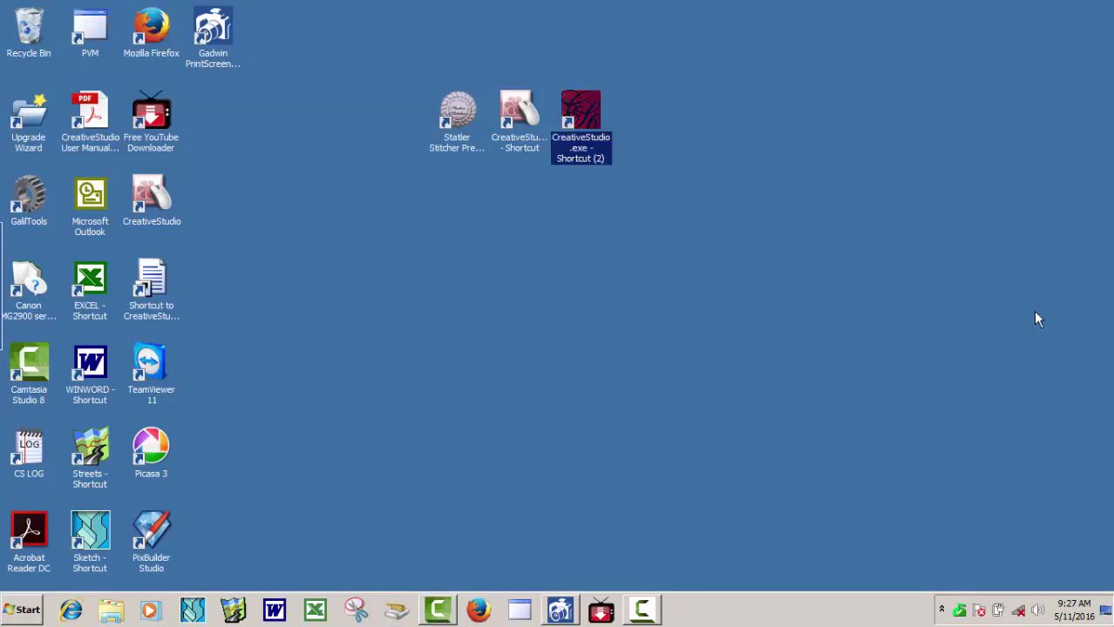
key("Return")
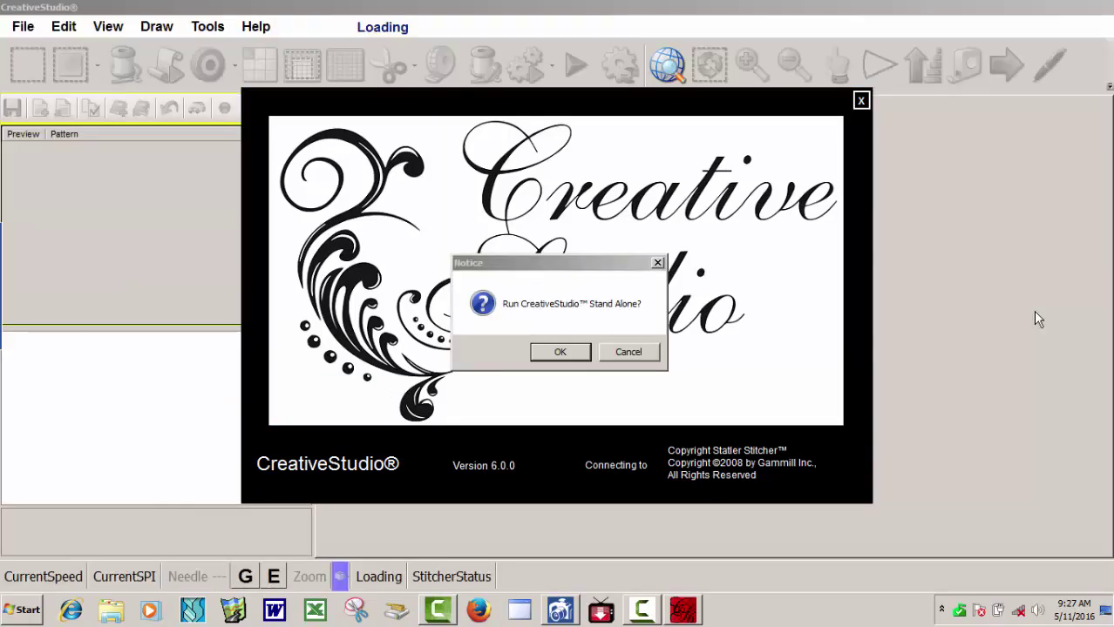
key("Return")
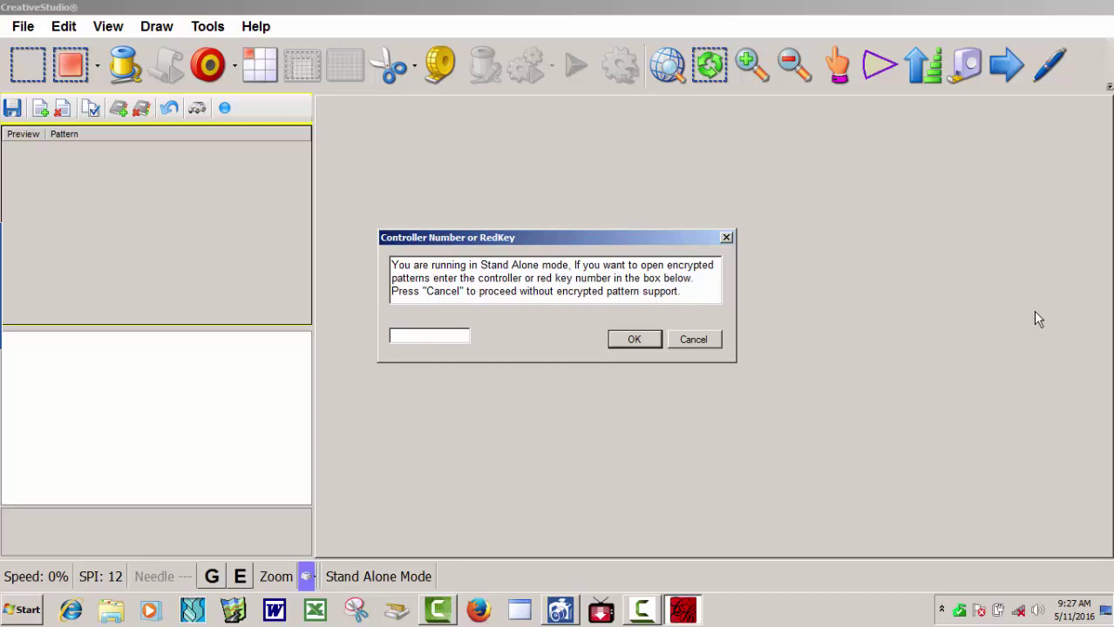
key("Return")
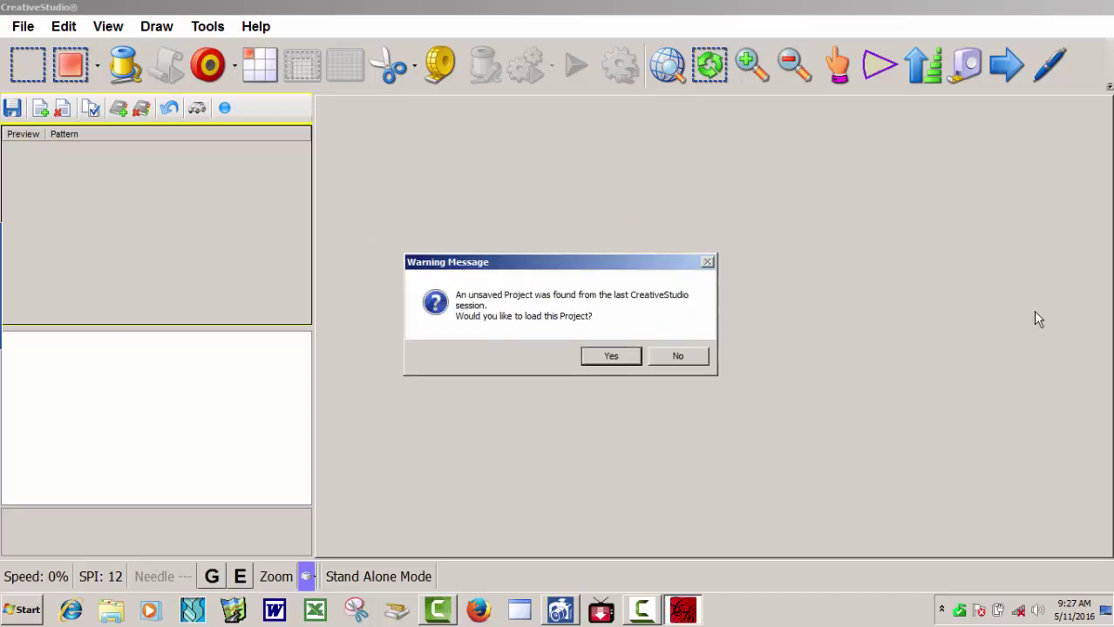
Decline loading the unsaved previous project.
key("Tab")
key("Return")
key("alt")
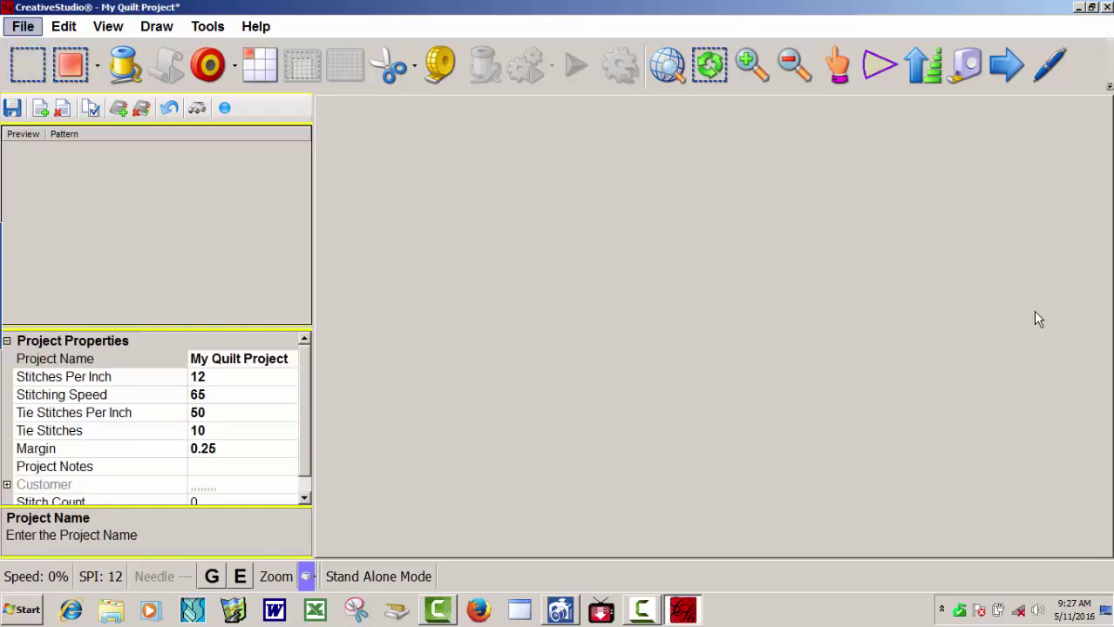
Open Encrypted Pattern Test 5 8 2016.projx from C:\Encrypdet Projects.
key("Down")
key("Down")
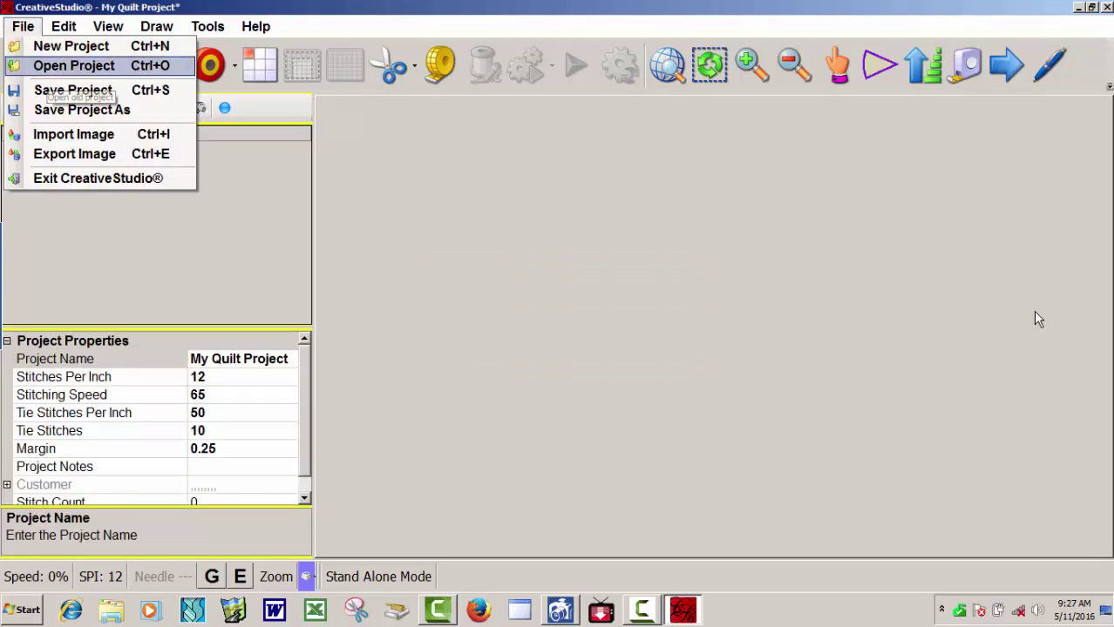
key("Return")
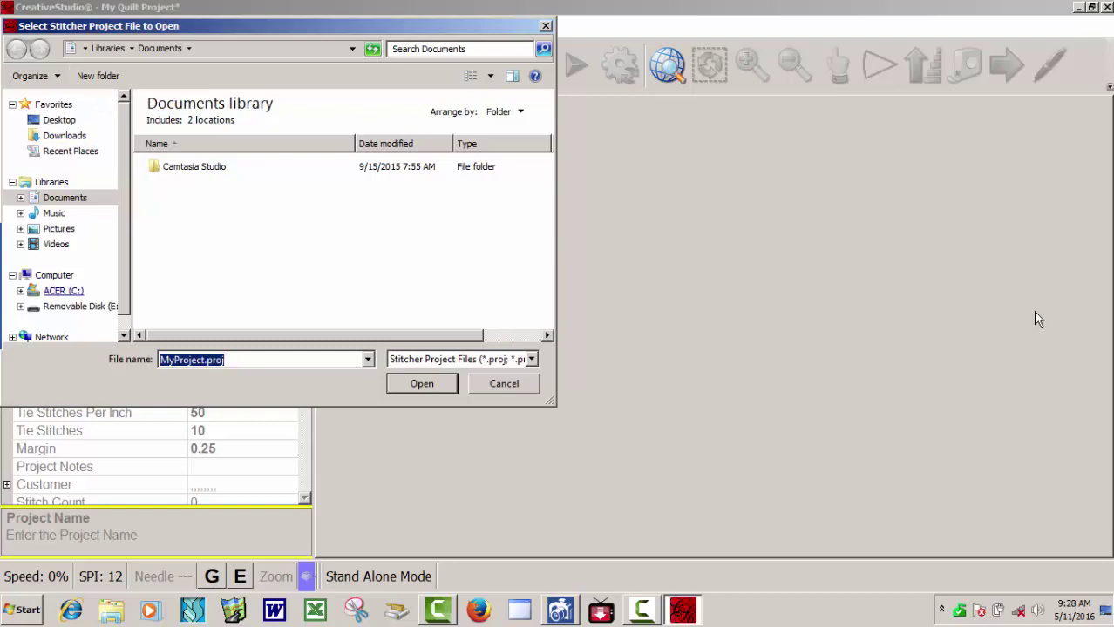
left_click(64, 291)
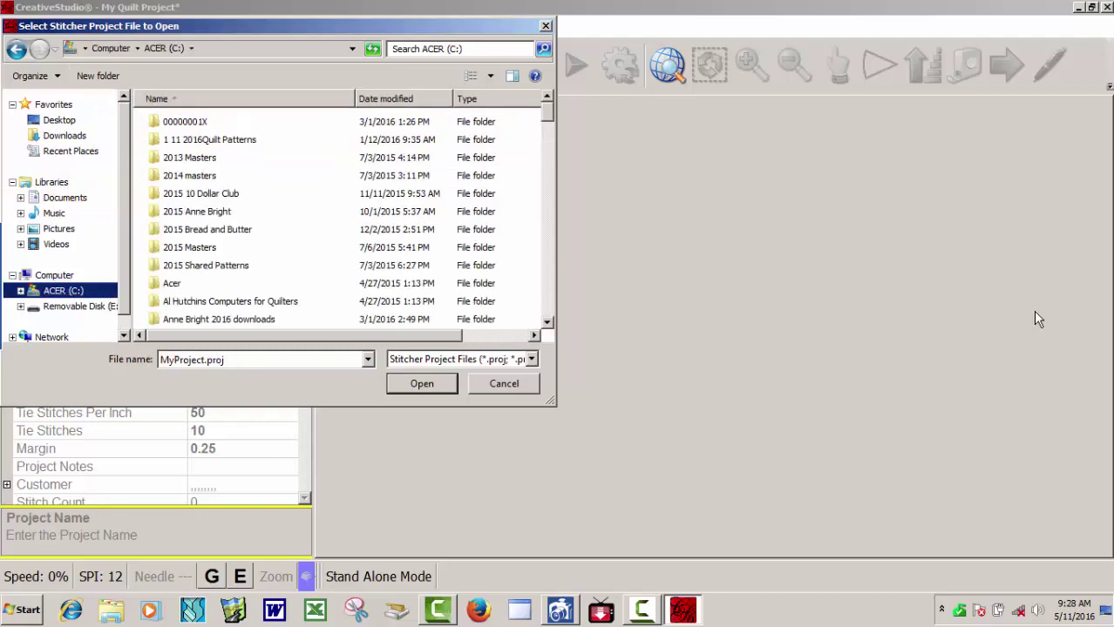
scroll(340, 218, "down", 4)
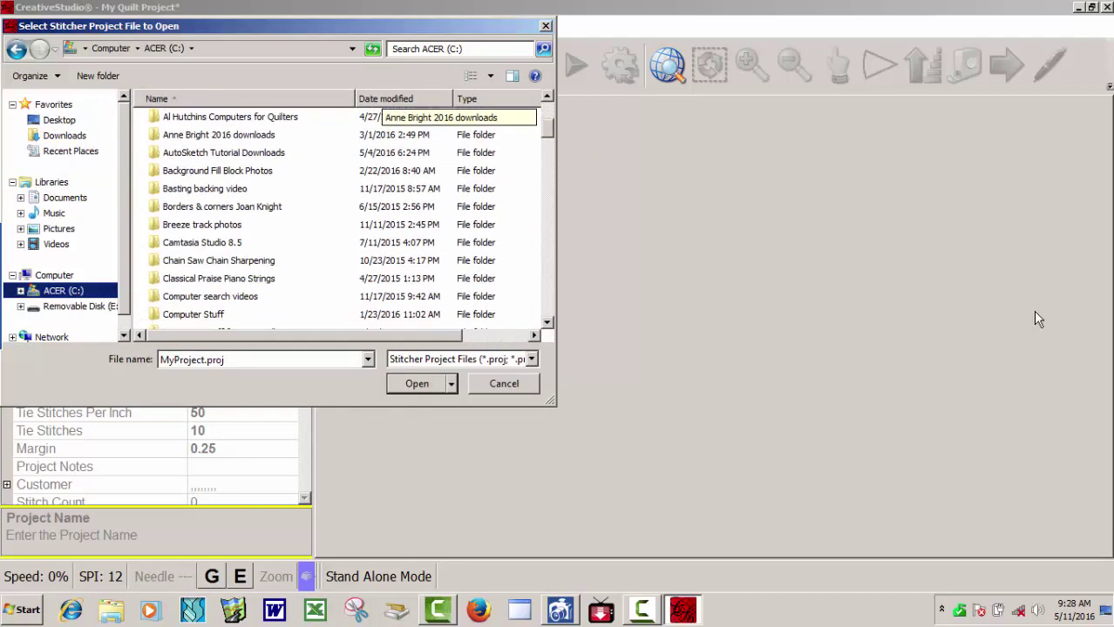
scroll(340, 218, "down", 10)
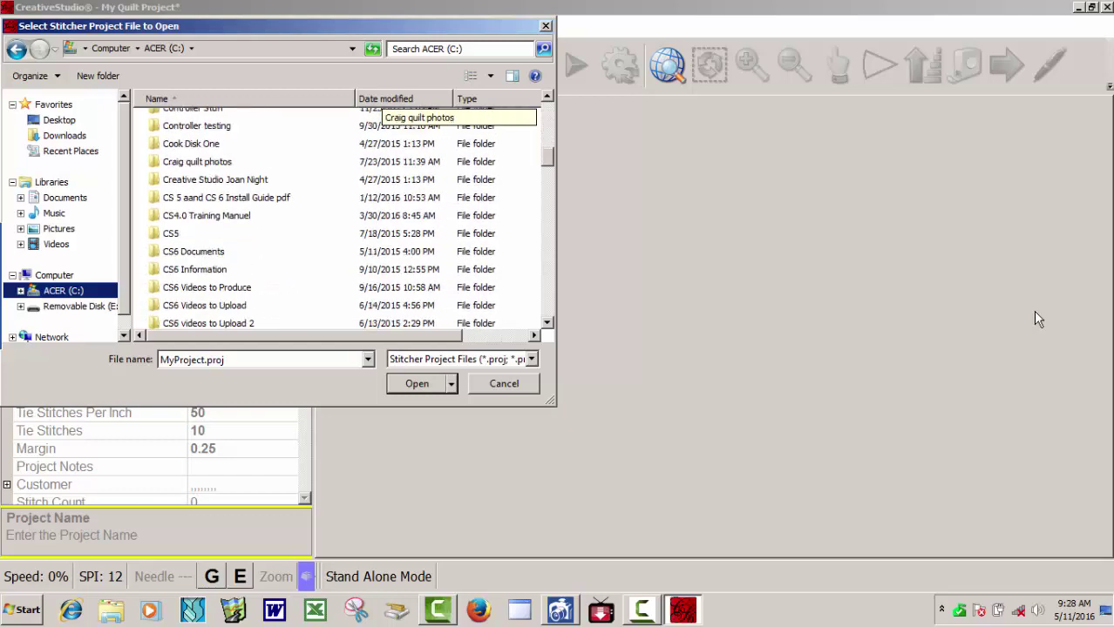
scroll(340, 218, "down", 3)
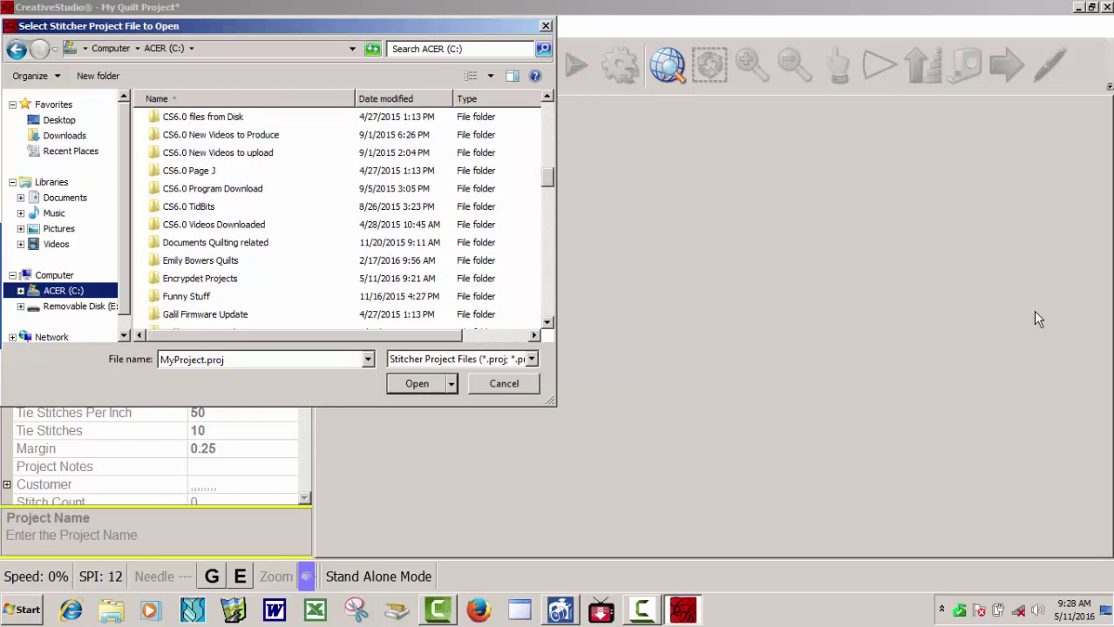
double_click(200, 278)
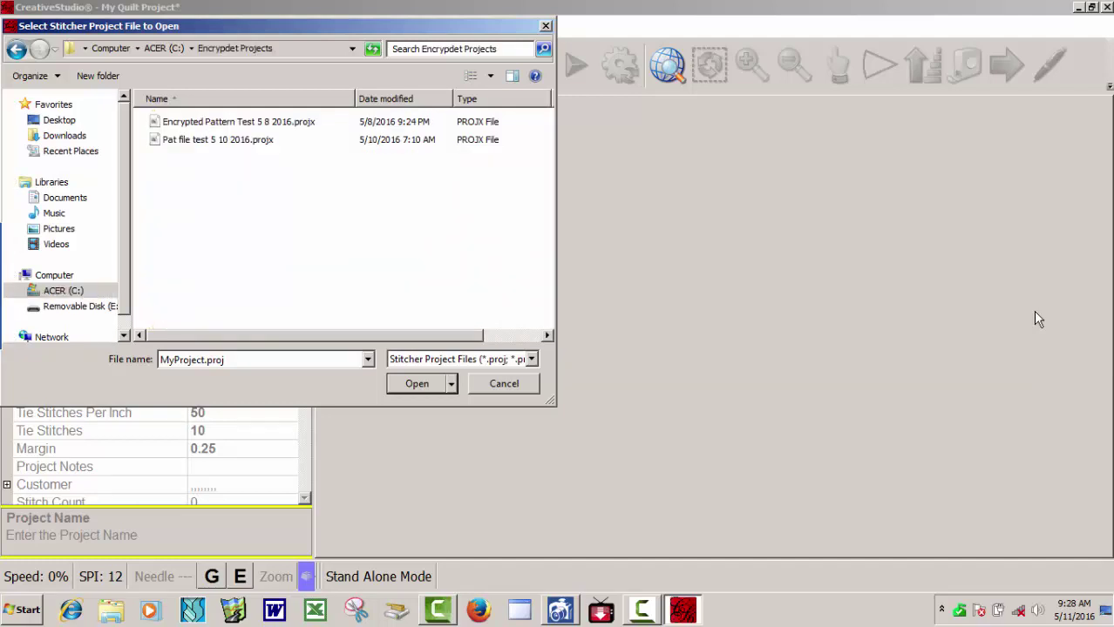
key("Down")
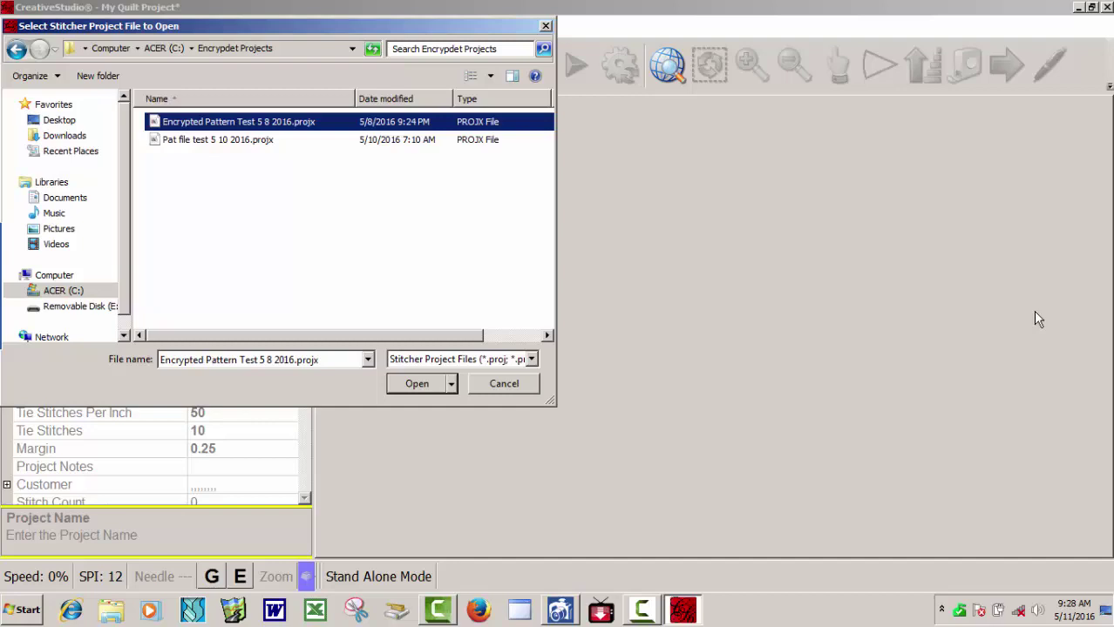
key("Return")
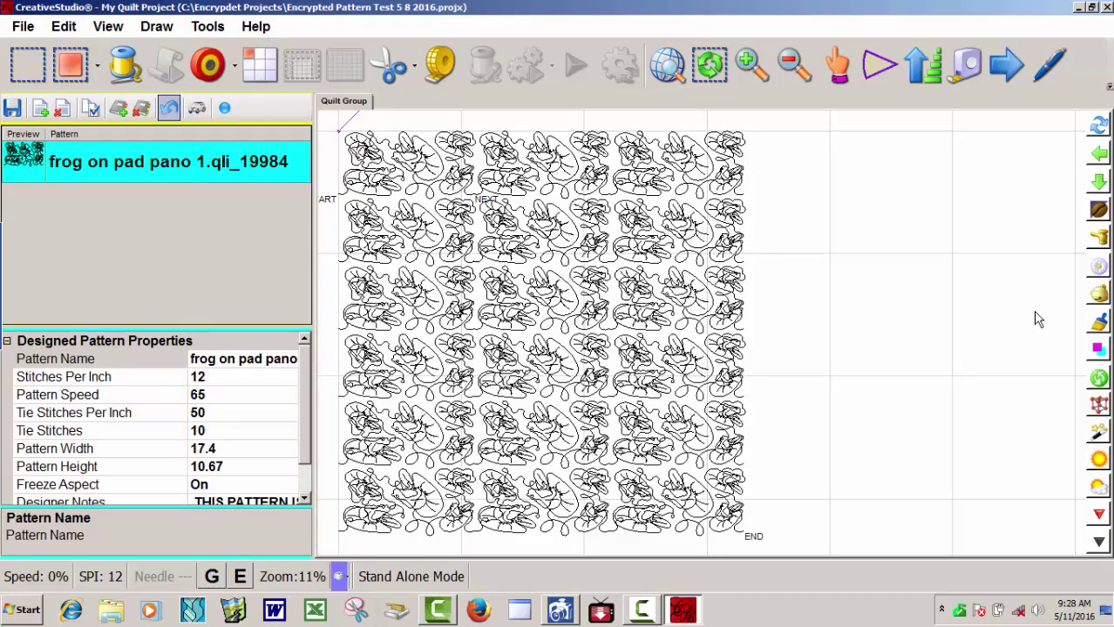
key("alt")
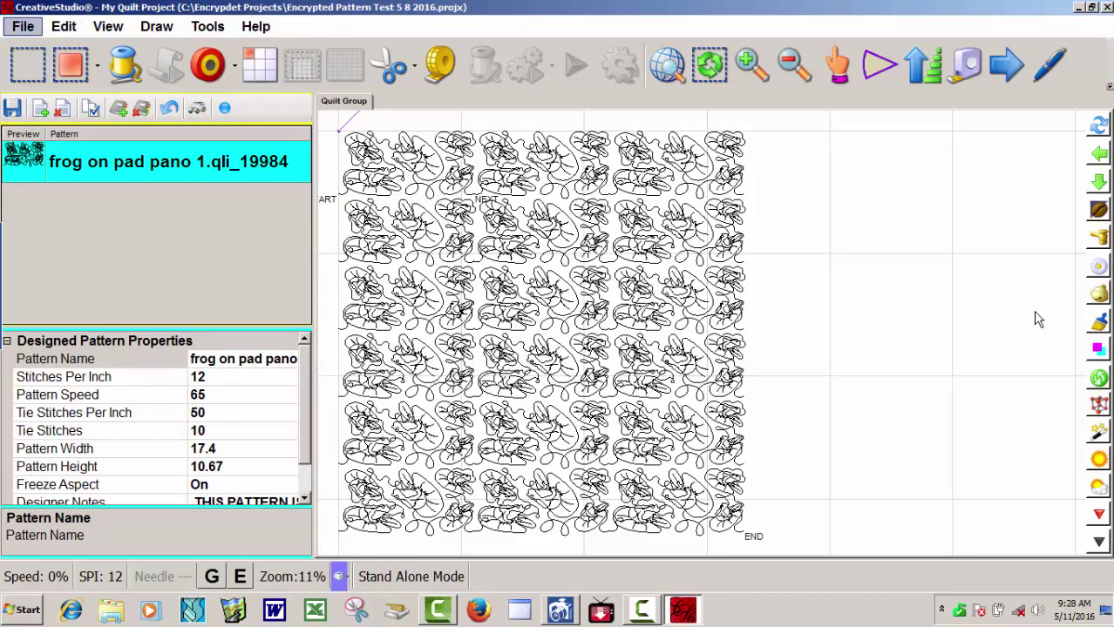
Open Pat file test 5 10 2016.projx with the playful cats pattern, then request exit.
key("f")
key("Down")
key("Down")
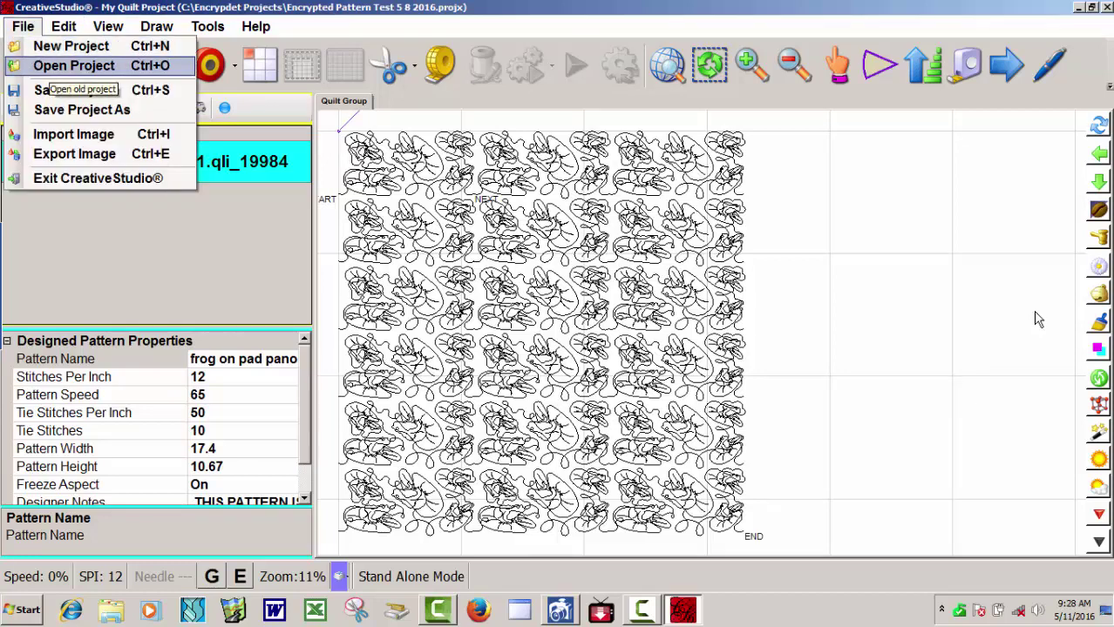
key("Return")
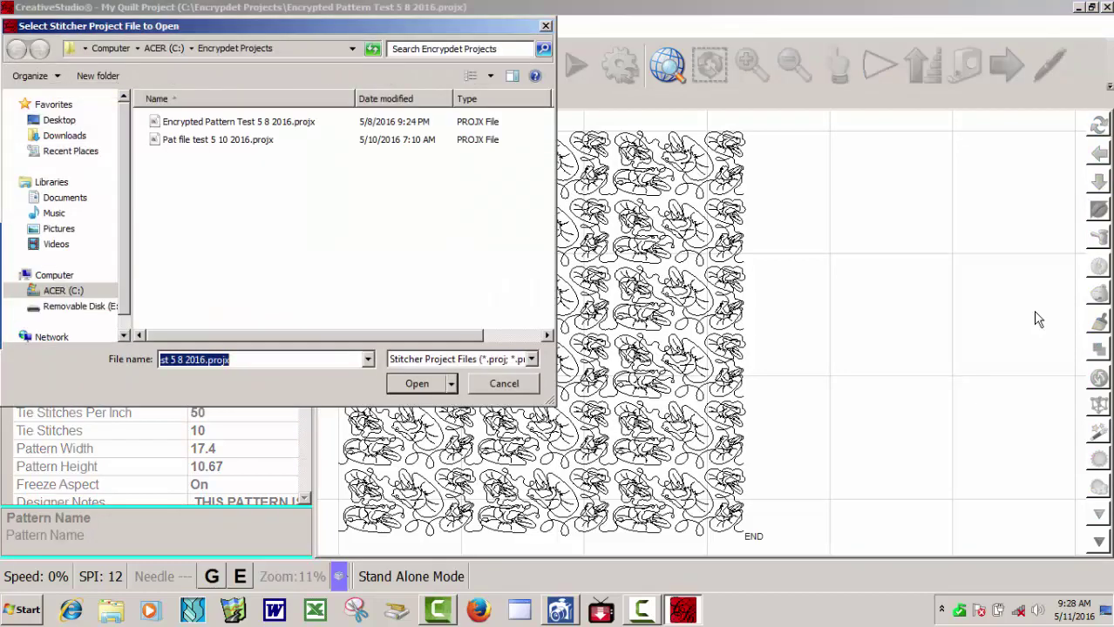
key("Down")
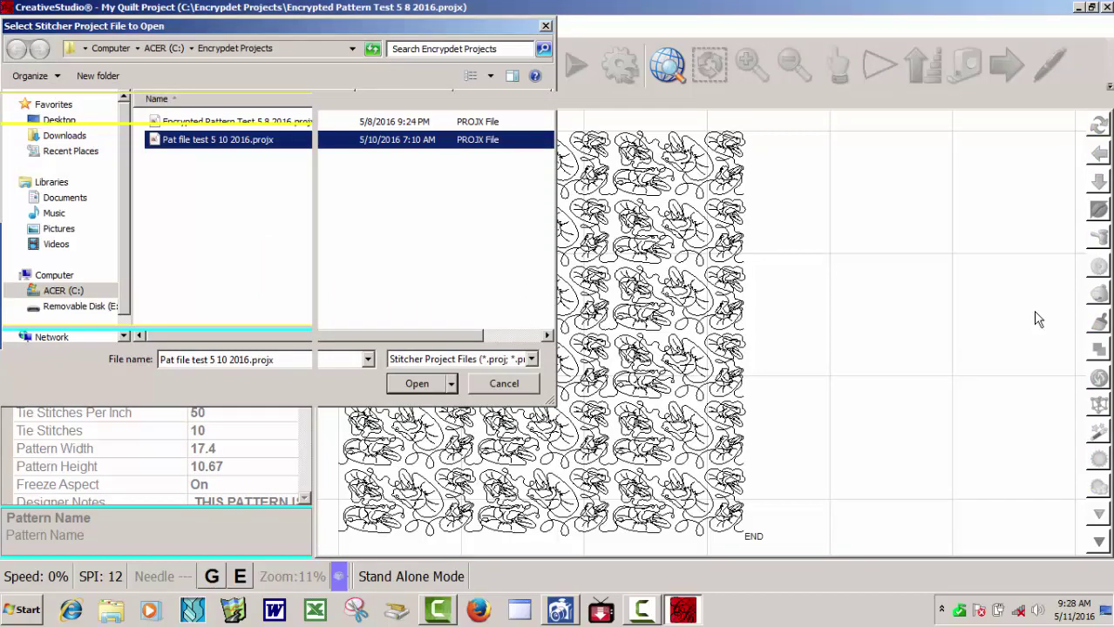
key("Return")
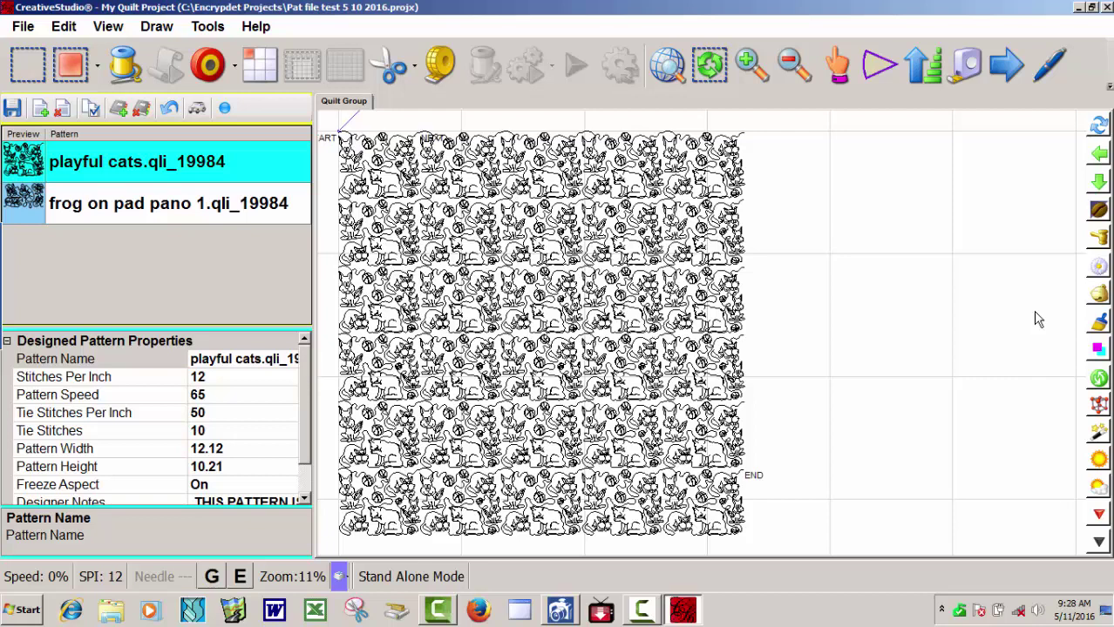
key("alt+F4")
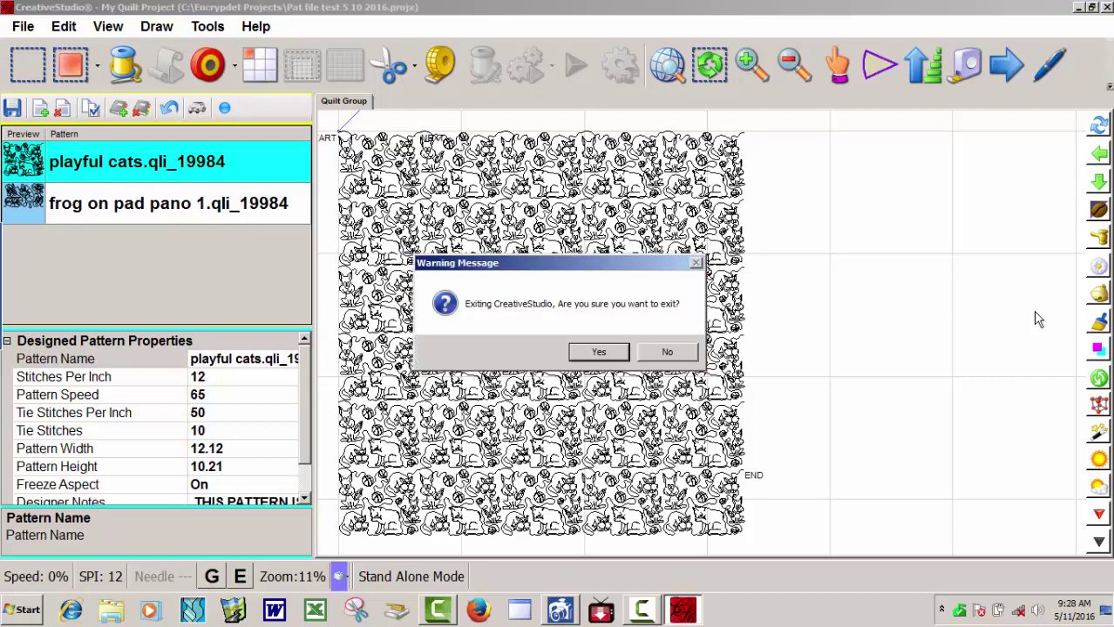
Confirm exit and restart CreativeStudio in Stand Alone Mode with the controller number.
key("Return")
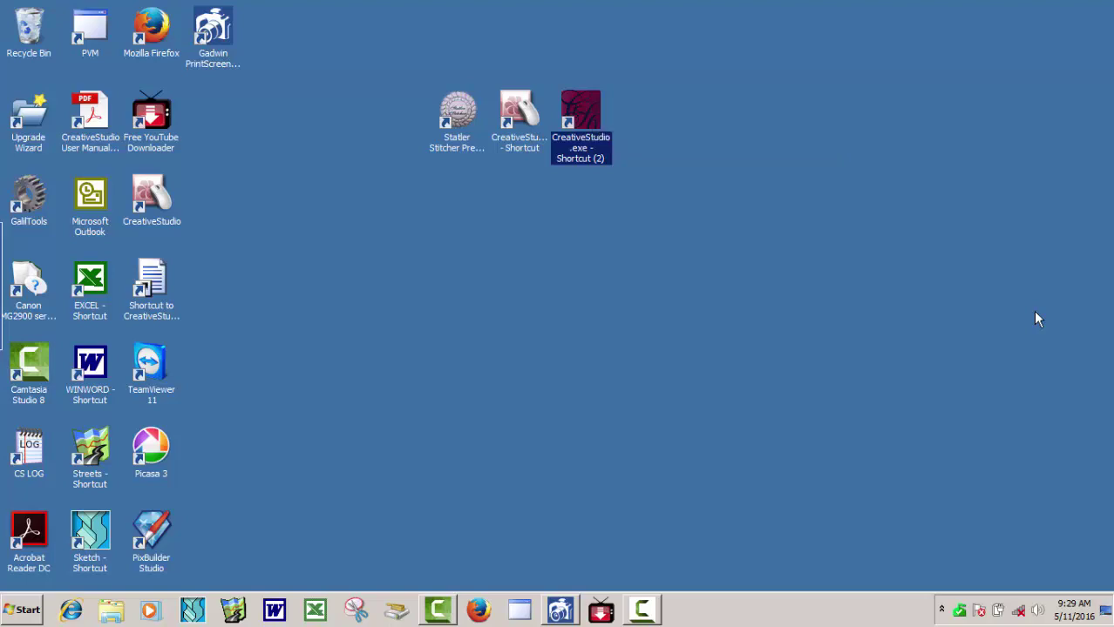
key("Return")
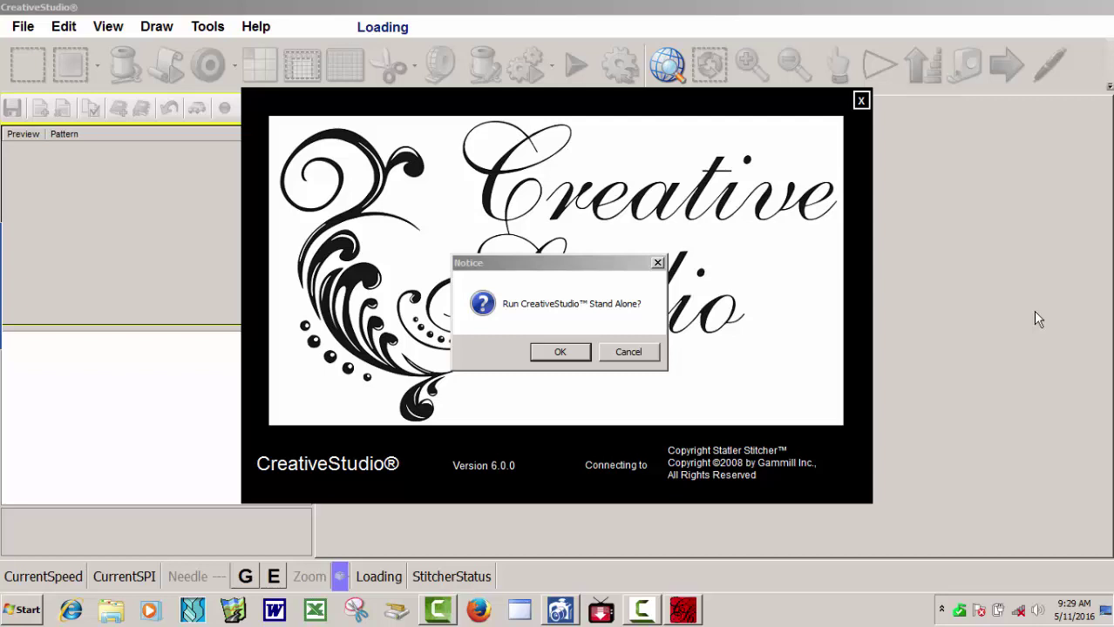
key("Return")
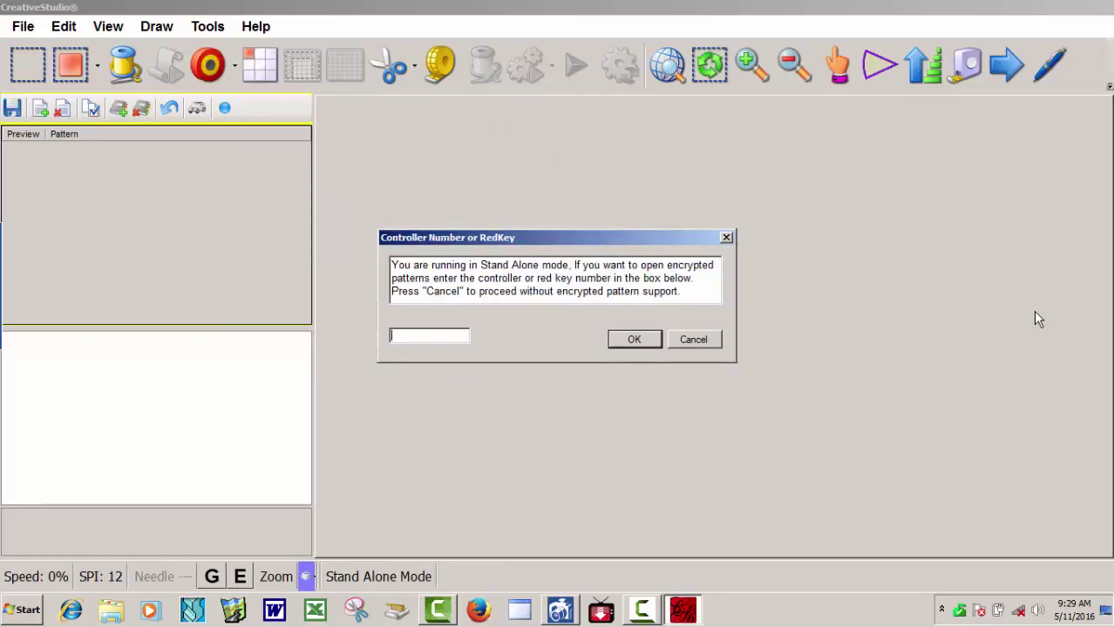
key("Return")
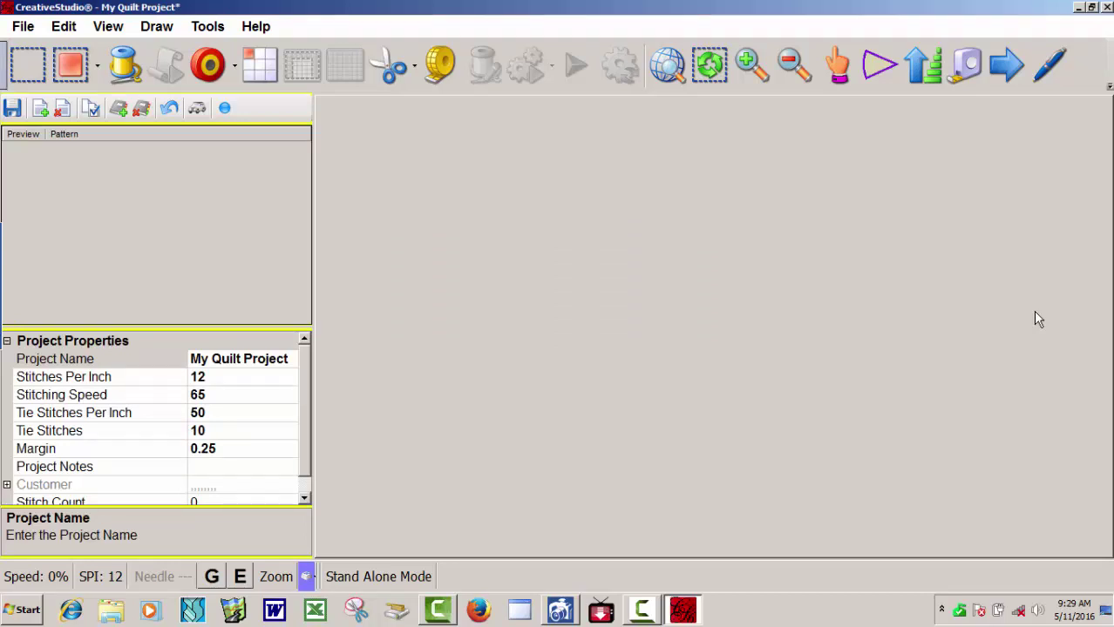
Start opening an existing project from the File menu.
key("alt")
key("Down")
key("Down")
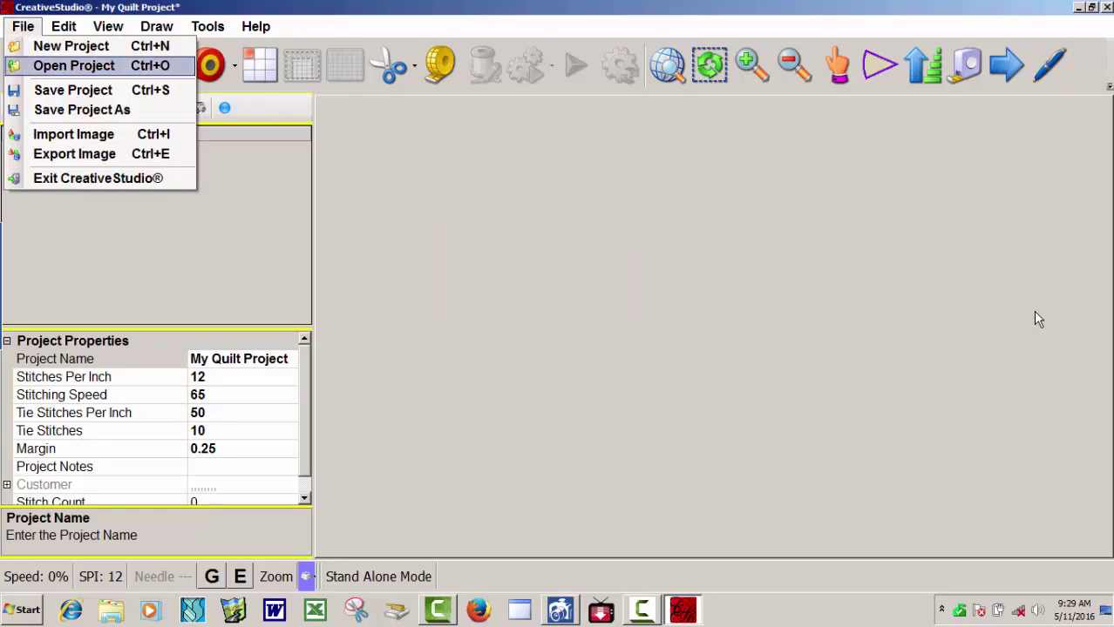
key("Return")
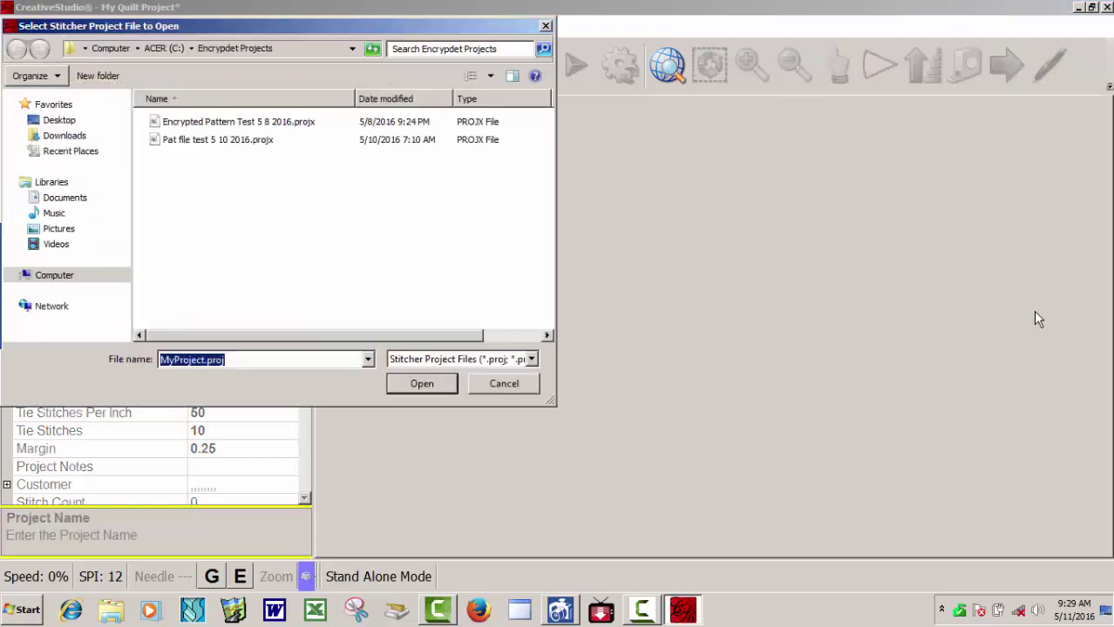
key("shift+Tab")
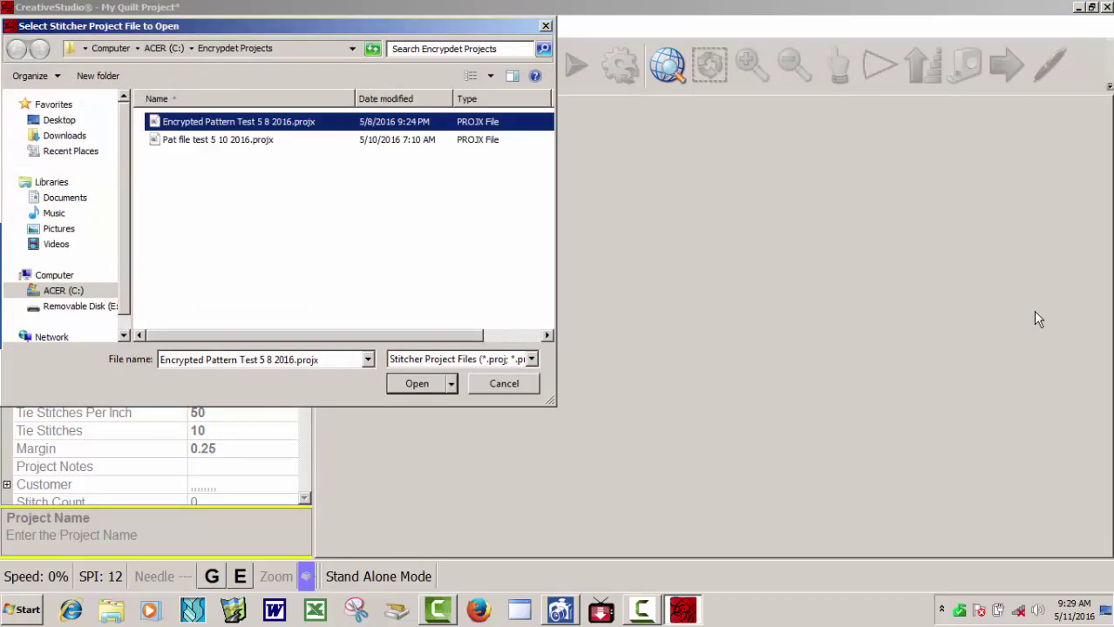
key("Return")
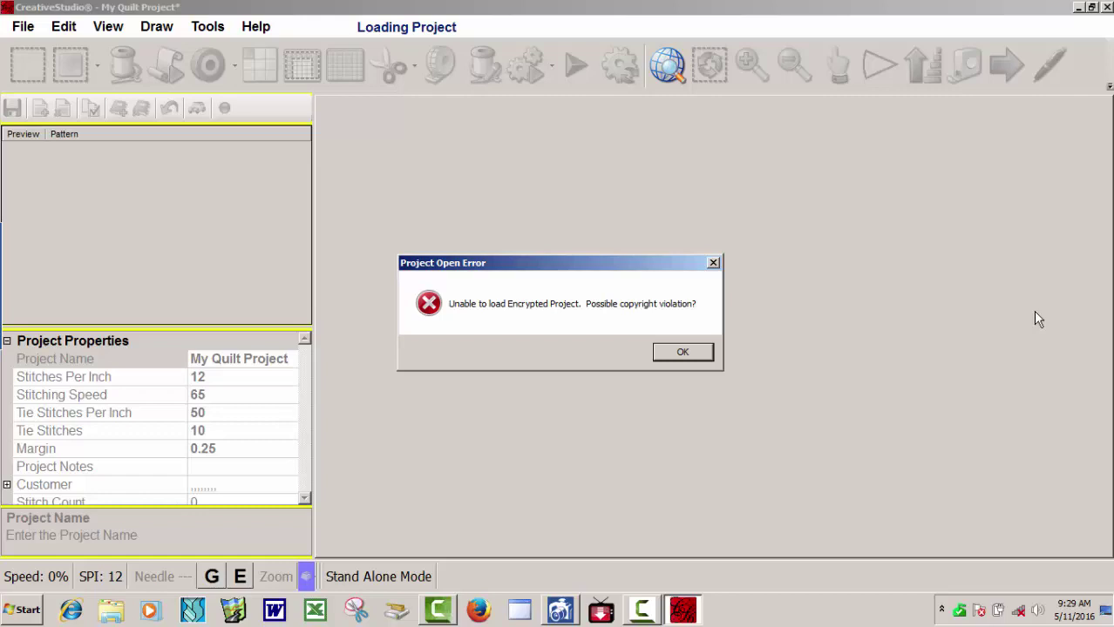
key("Return")
key("Return")
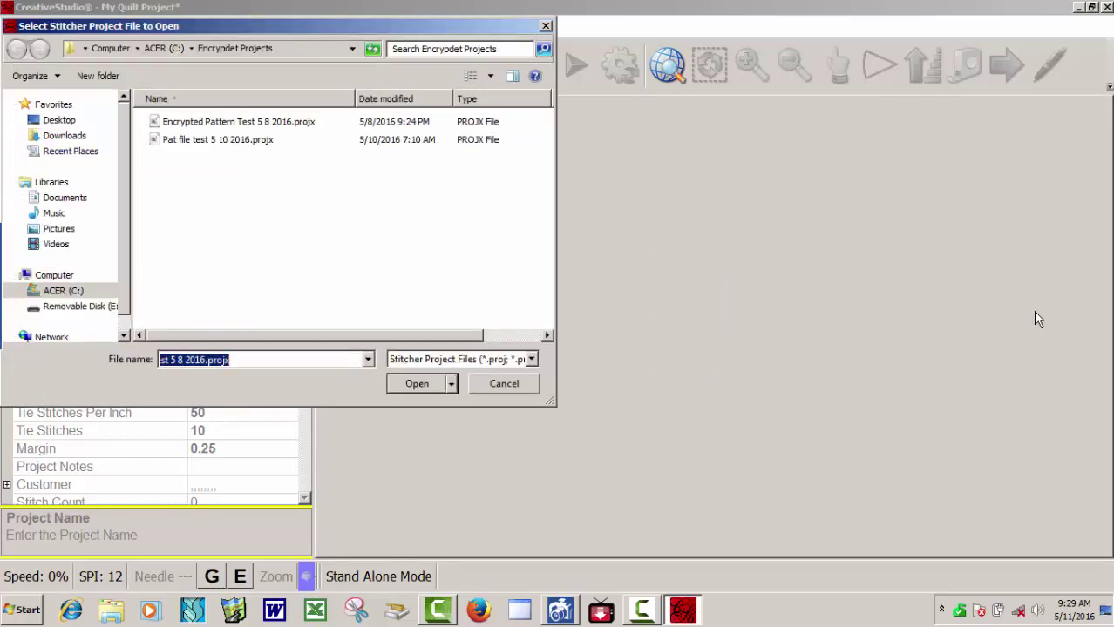
key("Return")
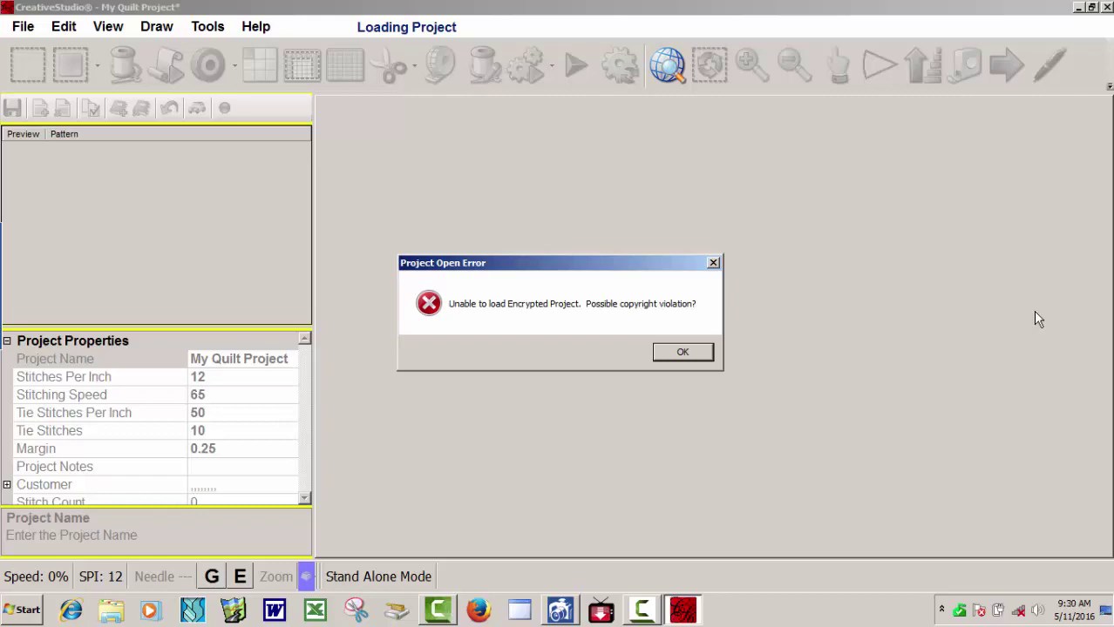
key("Return")
key("Return")
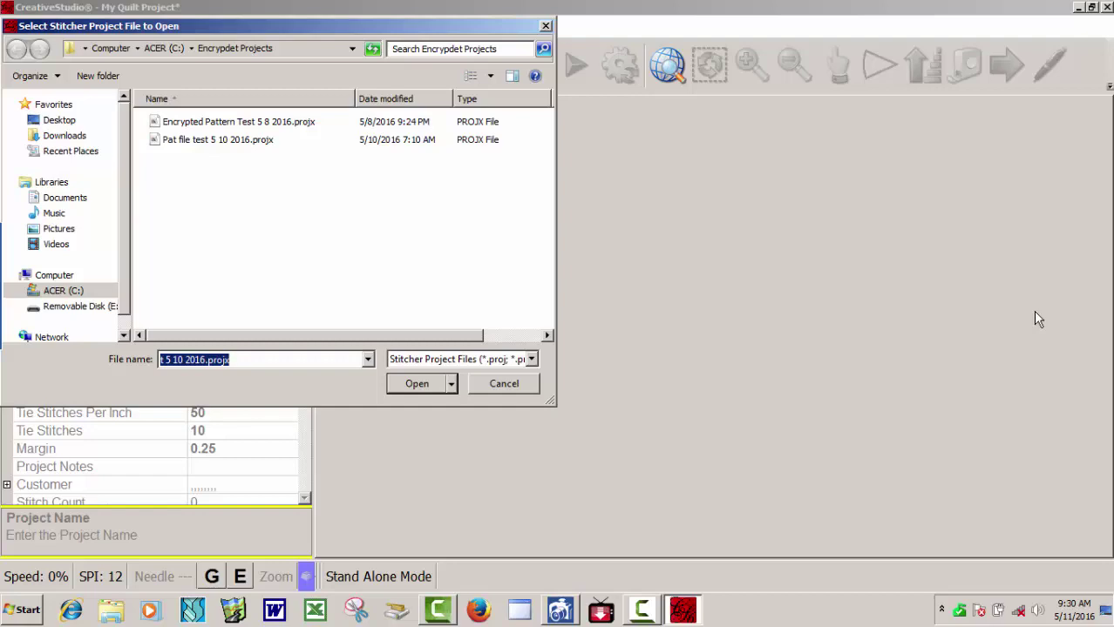
key("Escape")
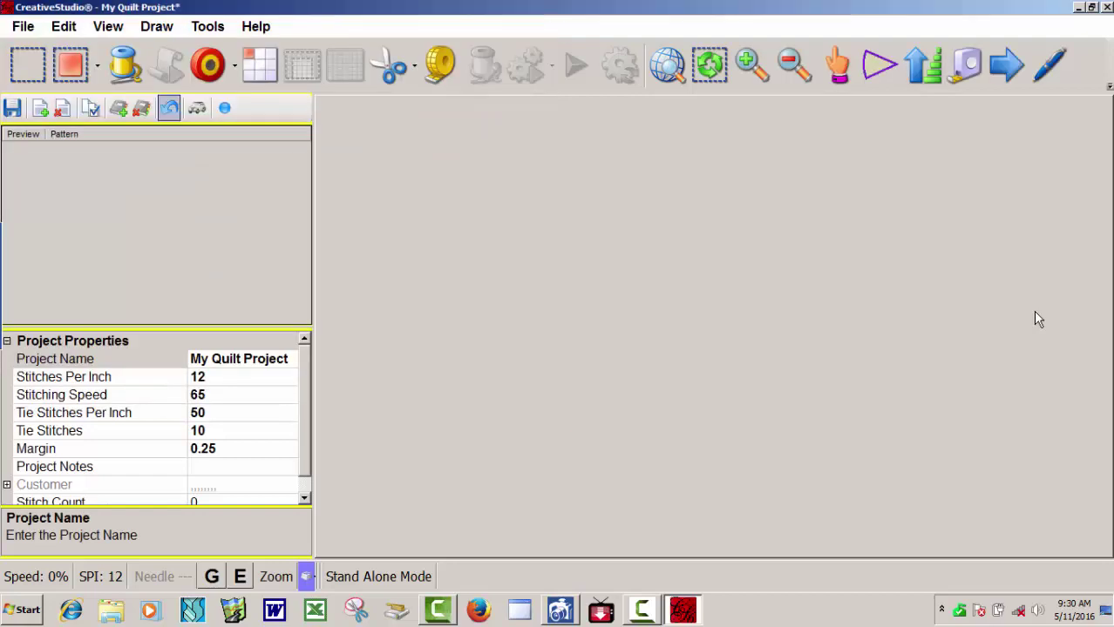
Enter the SAM controller number in Controller Definition and save the settings.
key("alt+t")
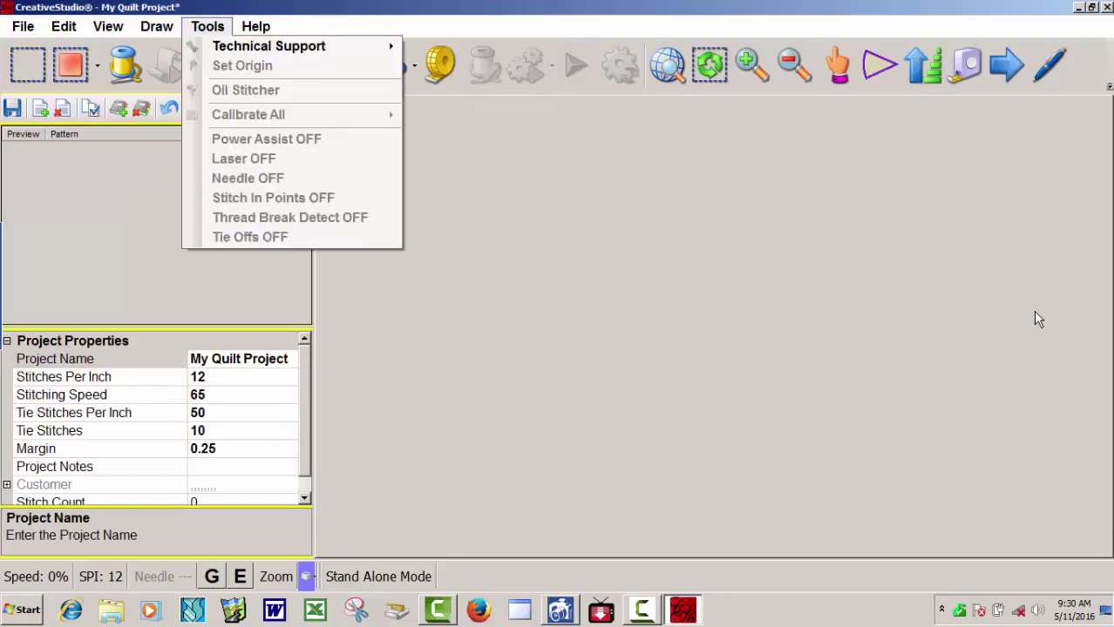
key("Down")
key("Right")
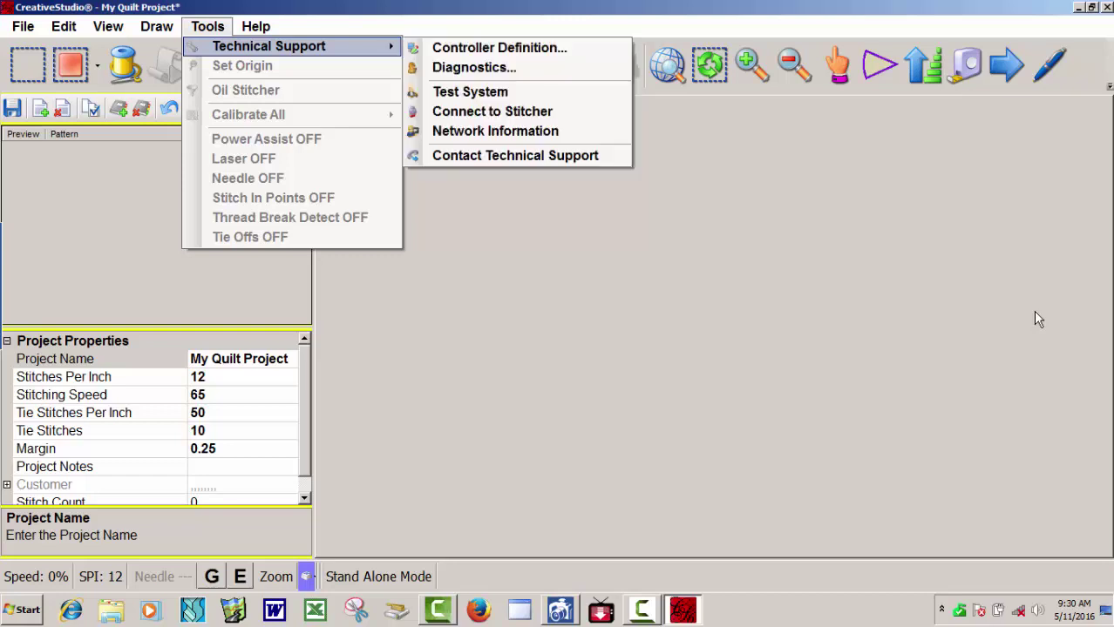
key("Down")
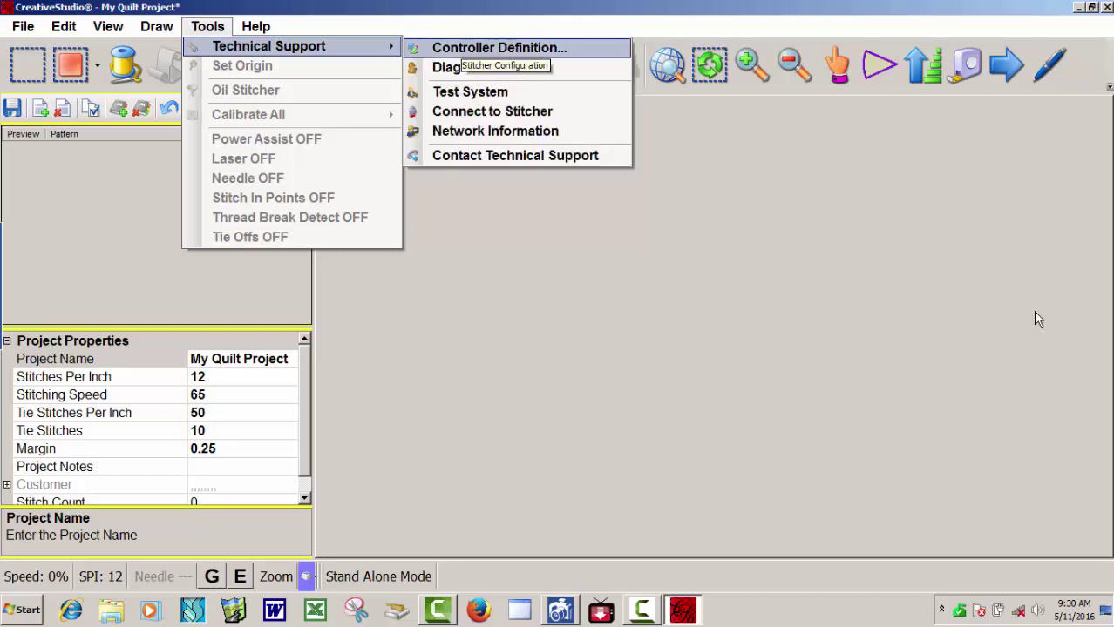
key("Return")
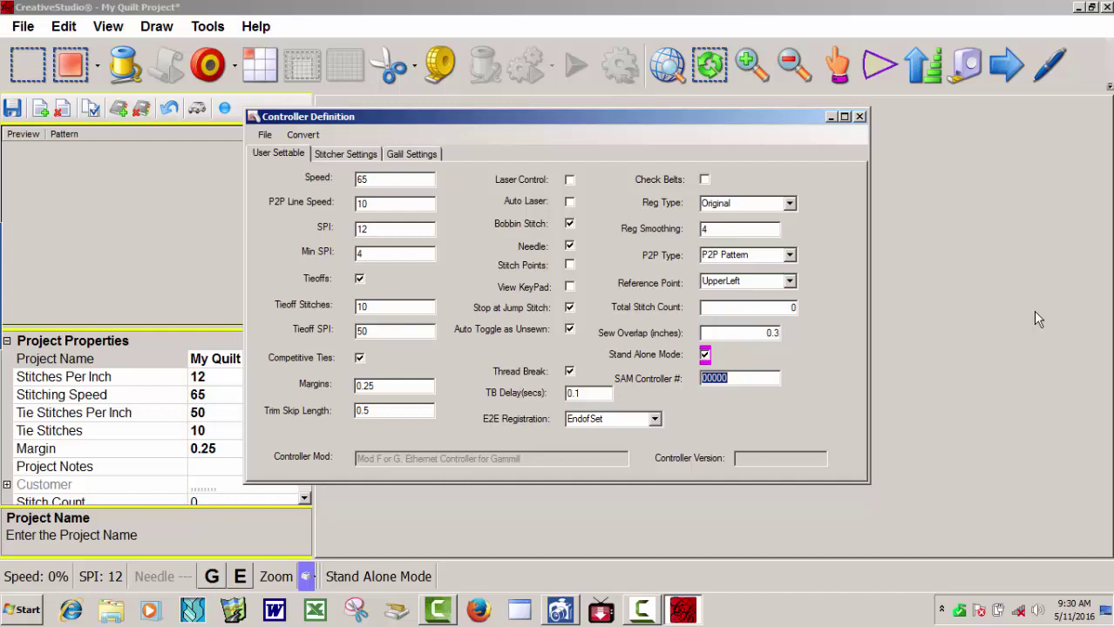
type("00643")
key("Tab")
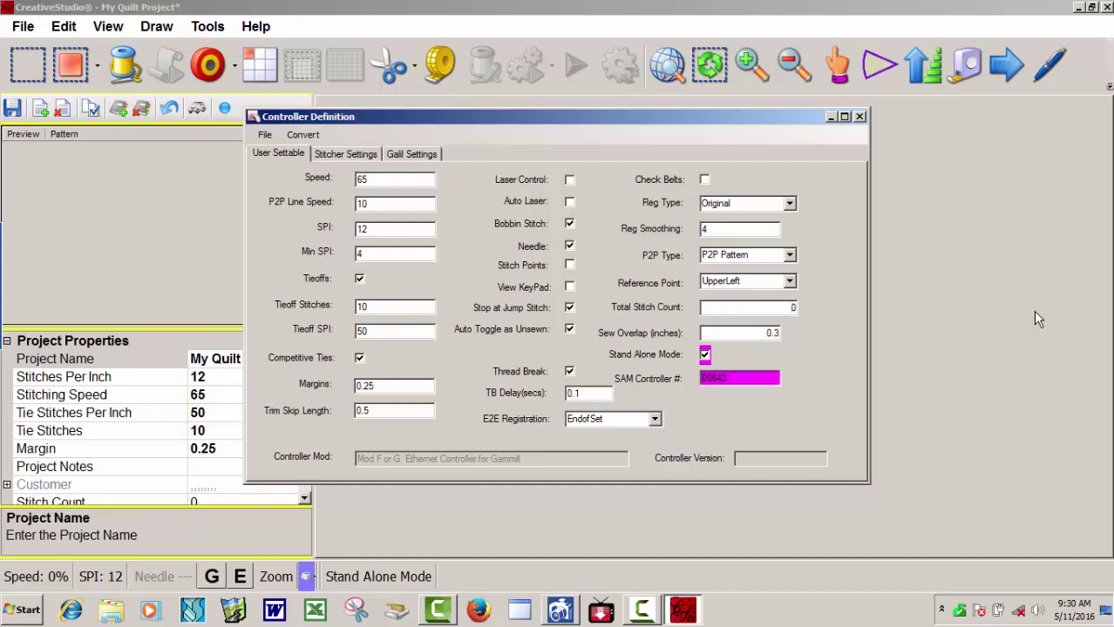
key("alt+f")
key("Down")
key("Return")
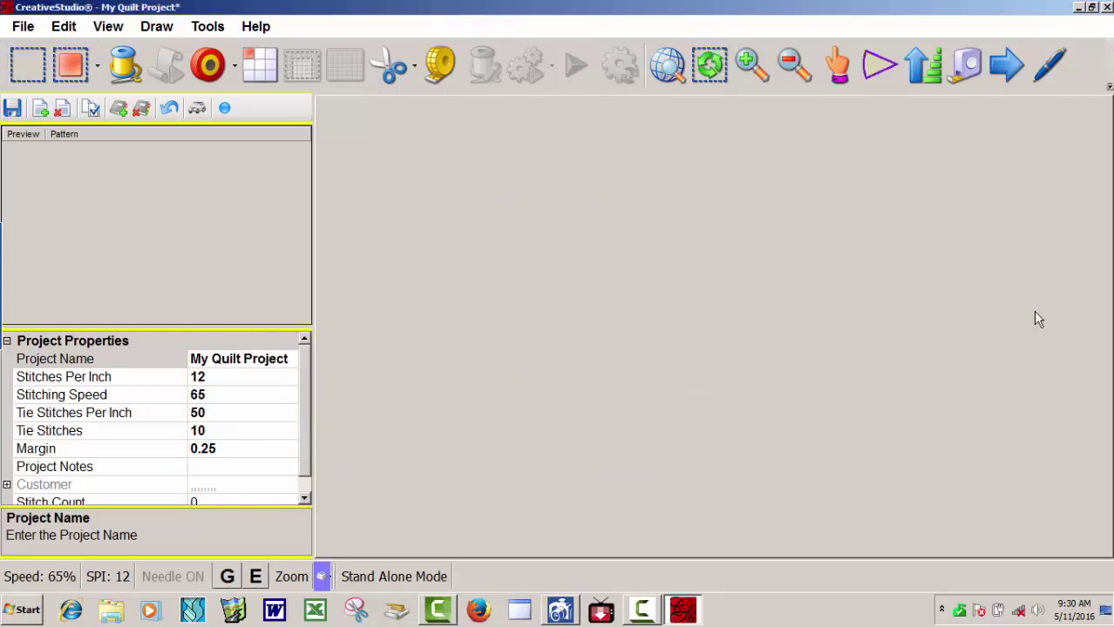
Try opening Encrypted Pattern Test 5 8 2016.projx and dismiss both copyright-violation errors.
key("alt+f")
key("Down")
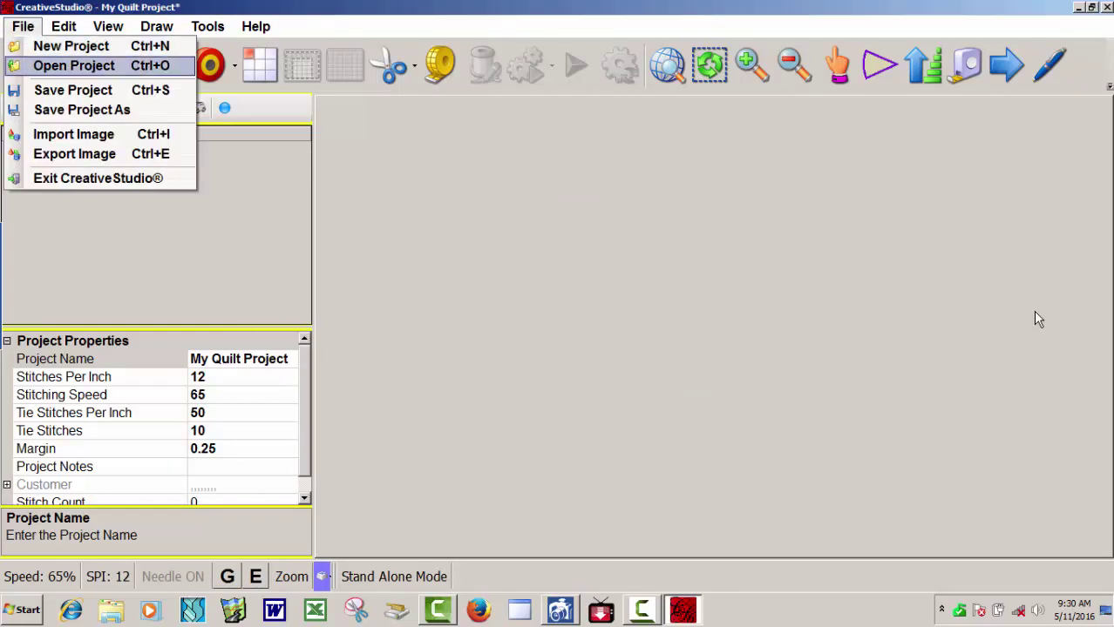
key("Return")
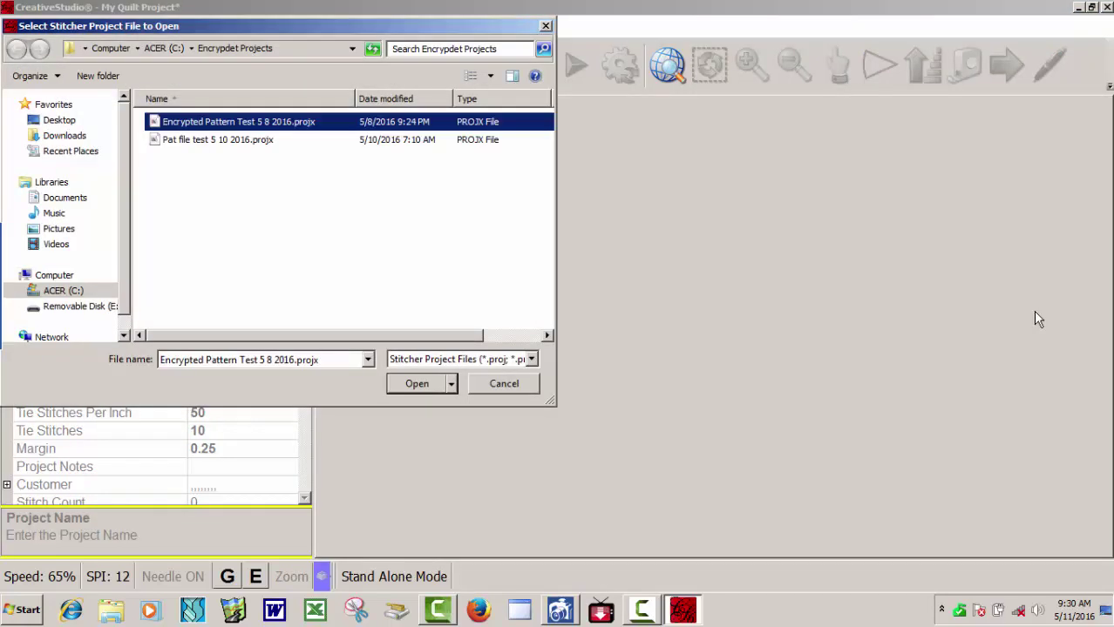
key("Return")
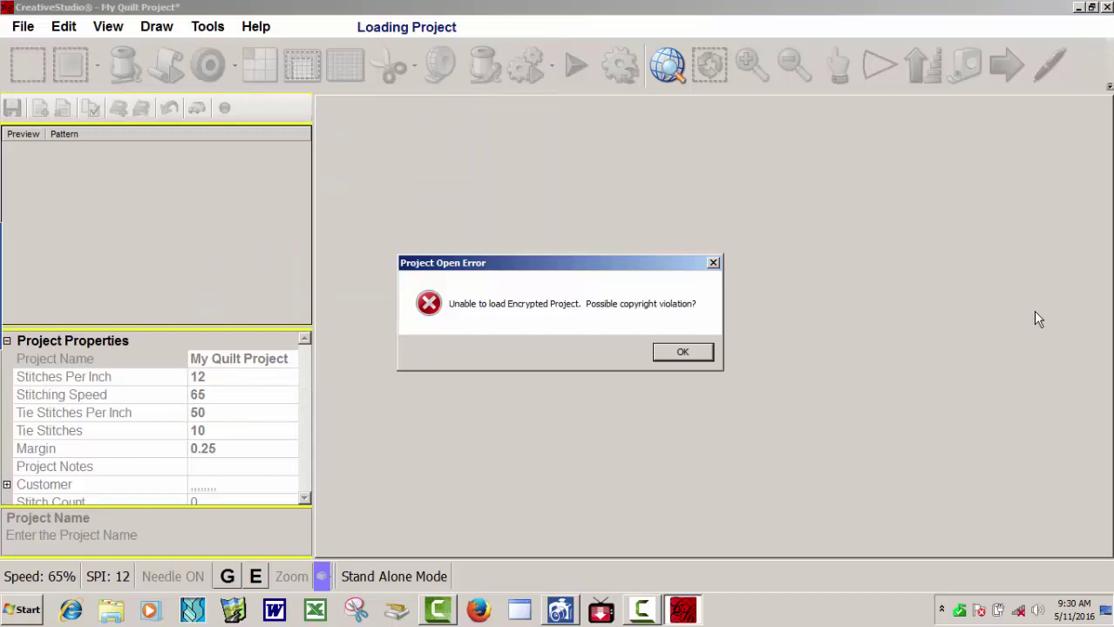
key("Return")
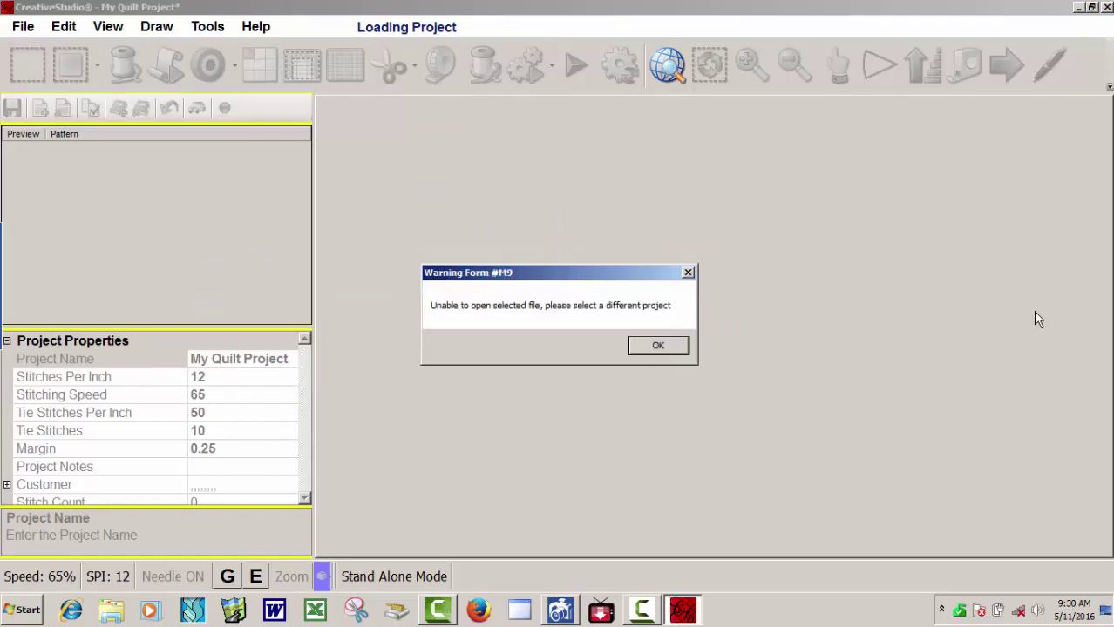
key("Return")
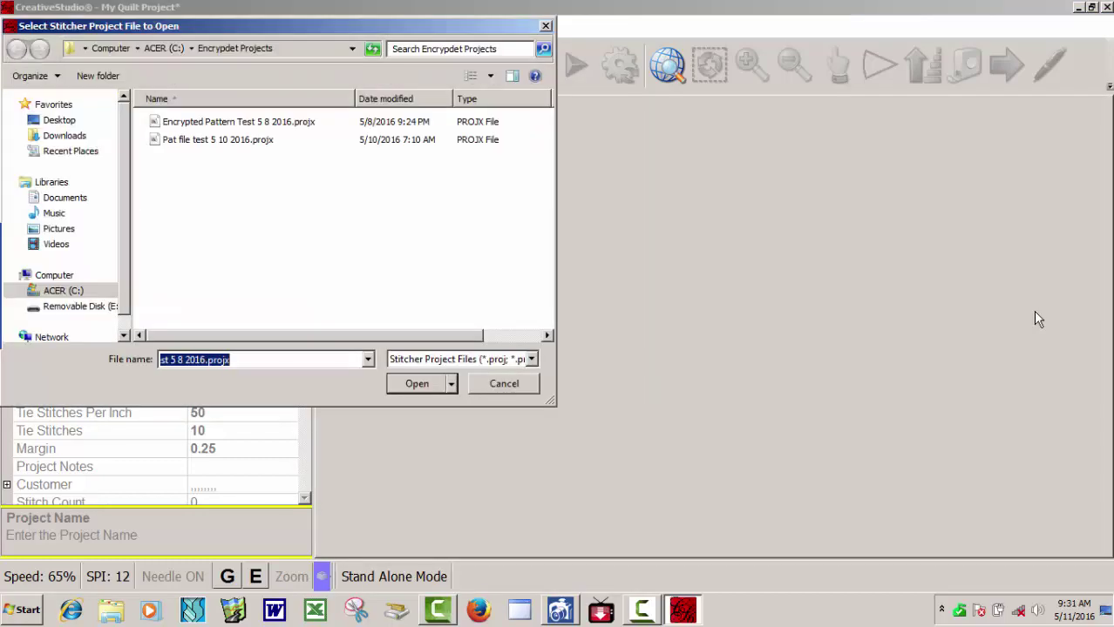
Cancel the Open dialog and exit CreativeStudio, confirming with Yes.
key("Escape")
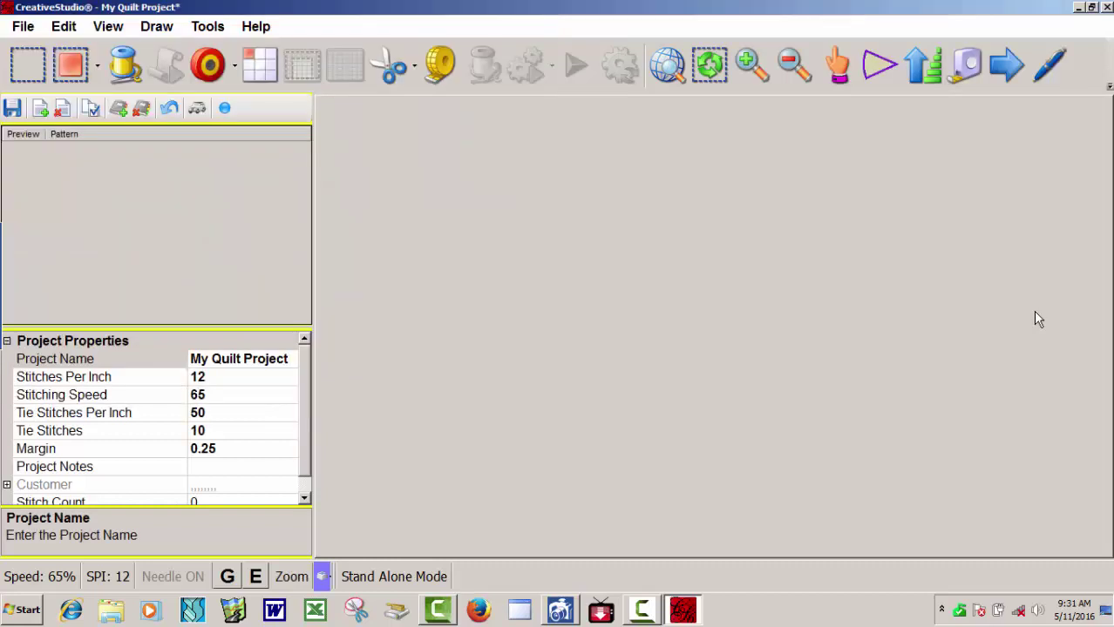
key("alt+F4")
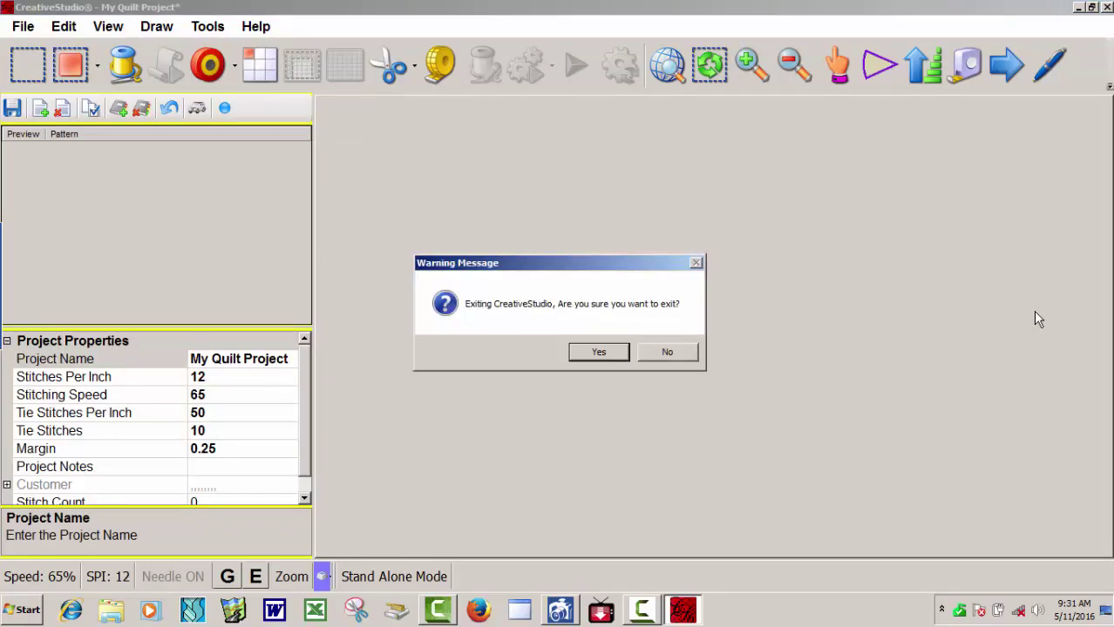
key("Return")
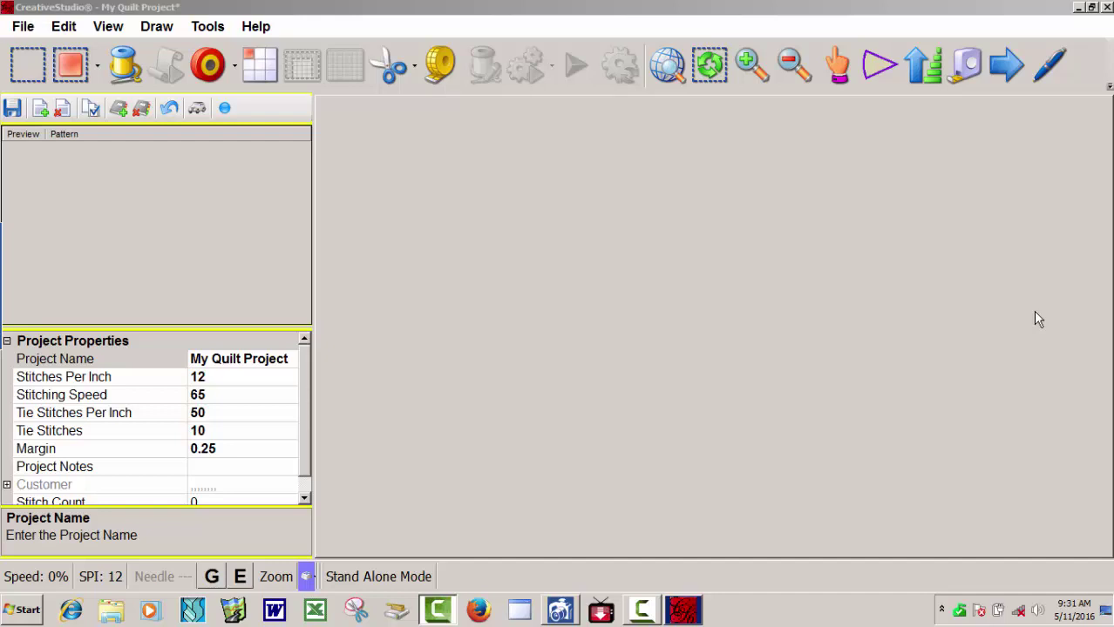
Open Technical Support's Controller Definition settings, then save and close them.
key("alt")
key("alt+t")
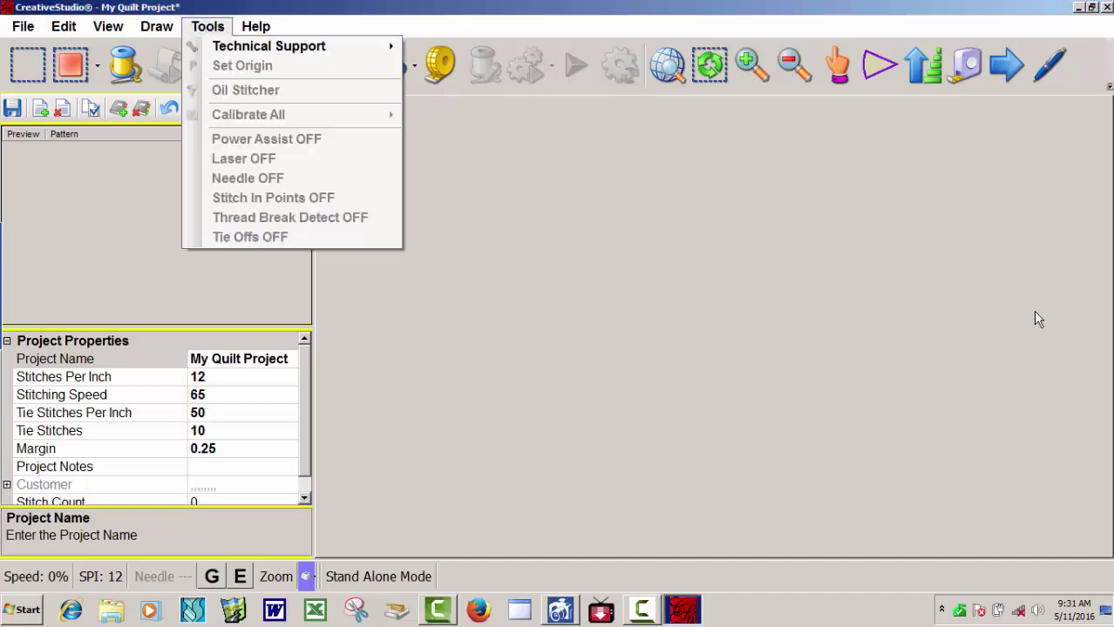
key("Right")
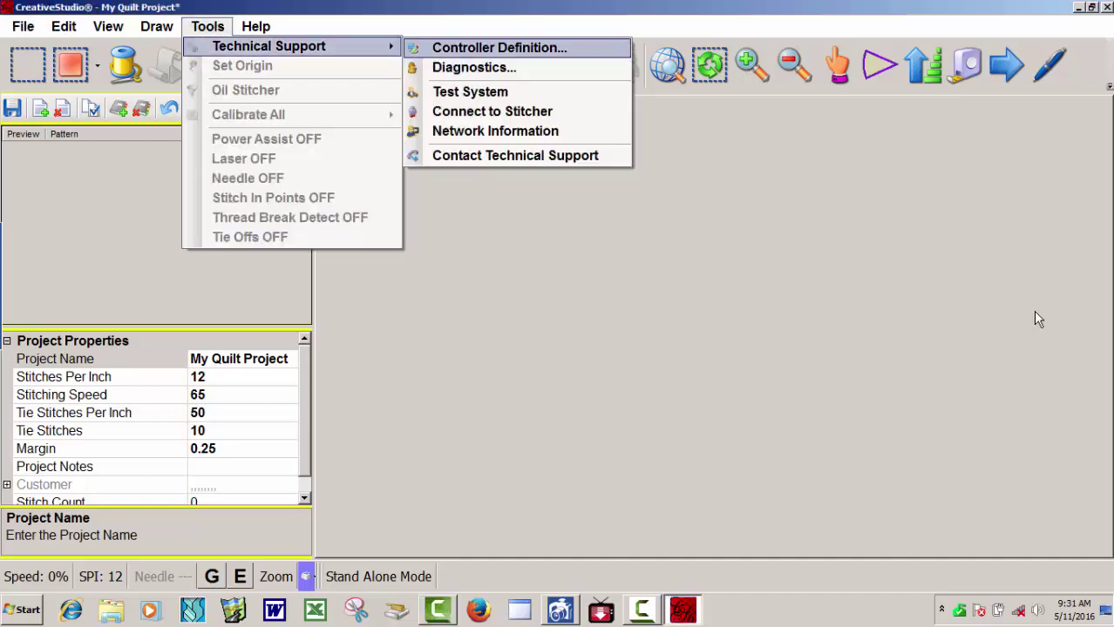
key("Return")
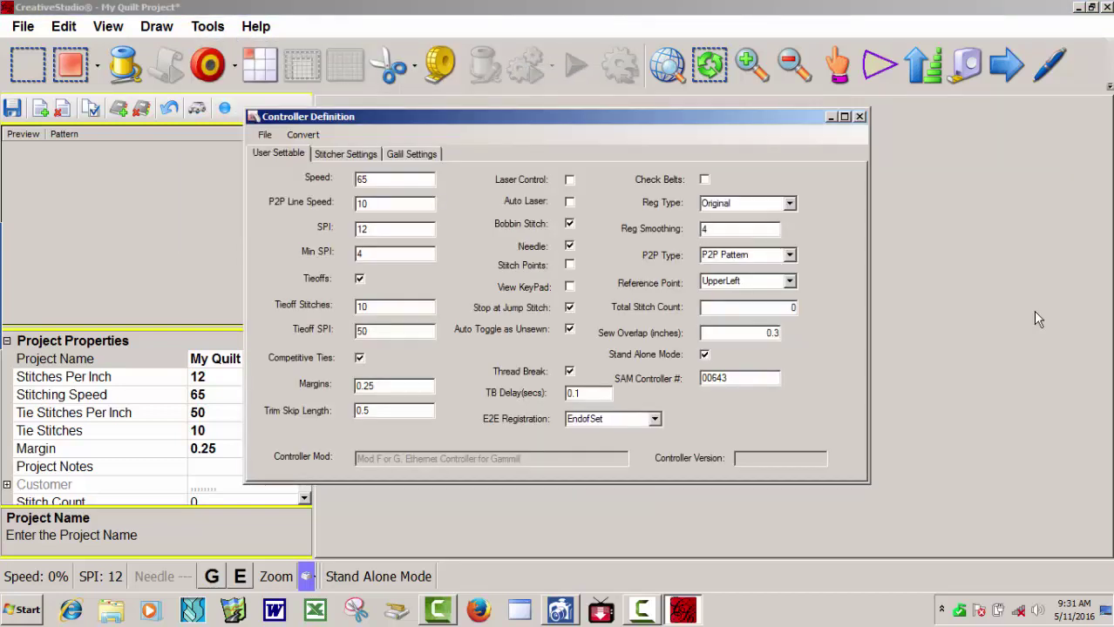
key("alt+f")
key("Down")
key("Down")
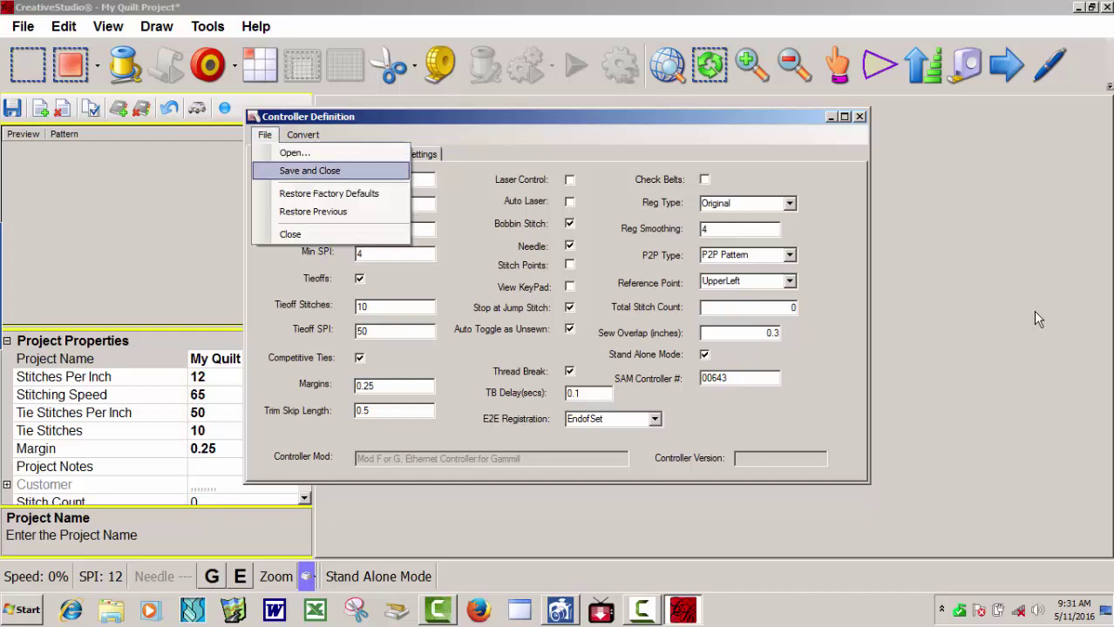
key("Return")
Open the project Encrypted Pattern Test 5 8 2016.projx.
key("alt+f")
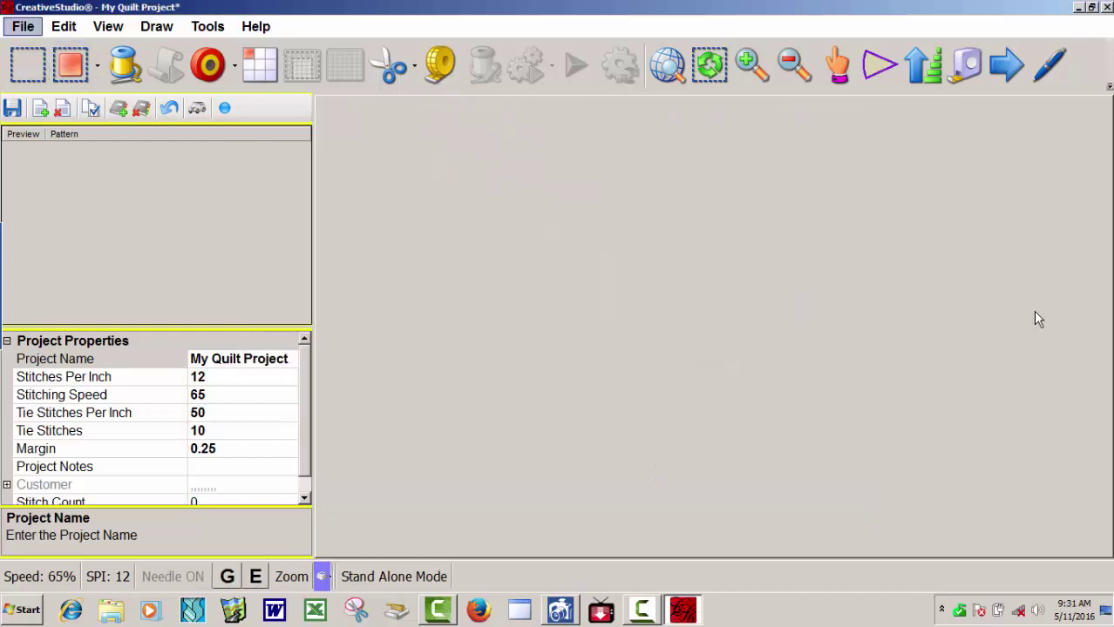
key("Down")
key("Down")
key("Down")
key("Up")
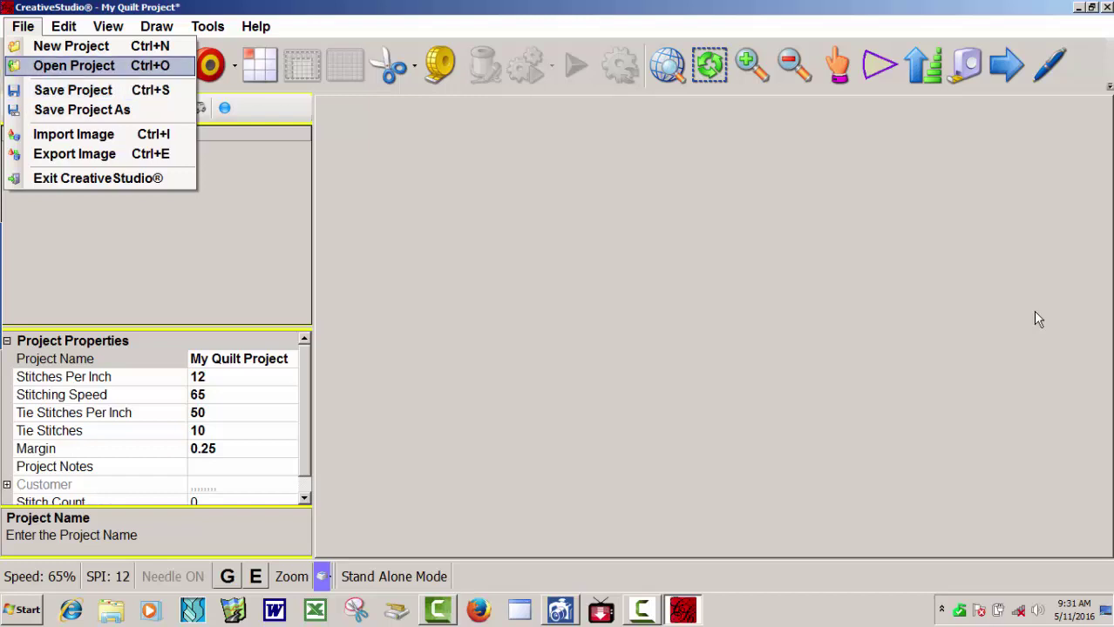
key("Return")
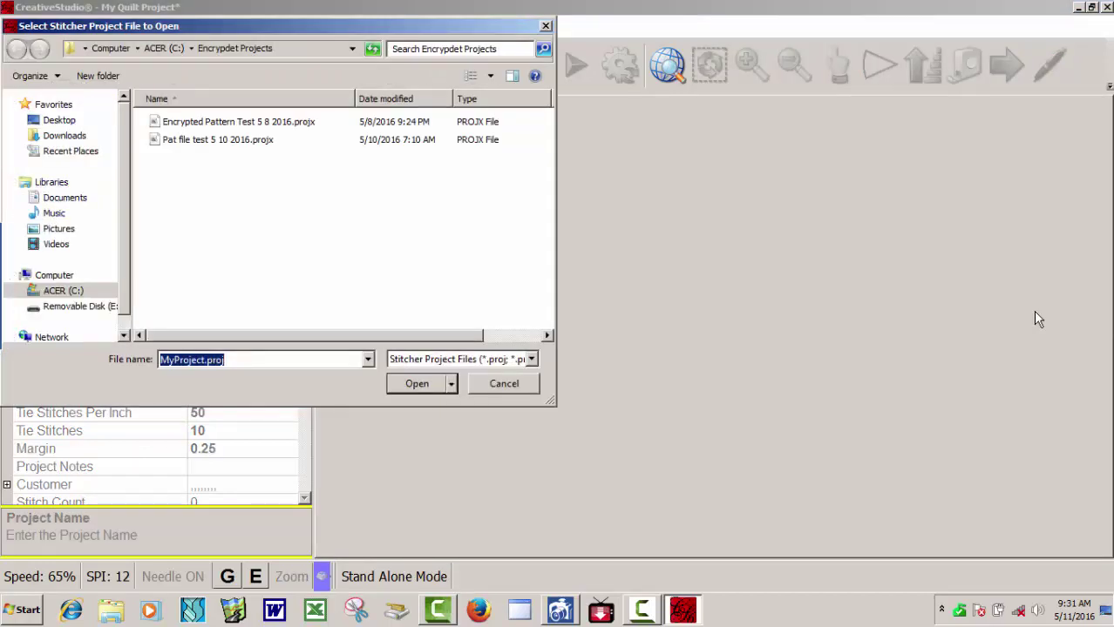
key("shift+Tab")
key("Return")
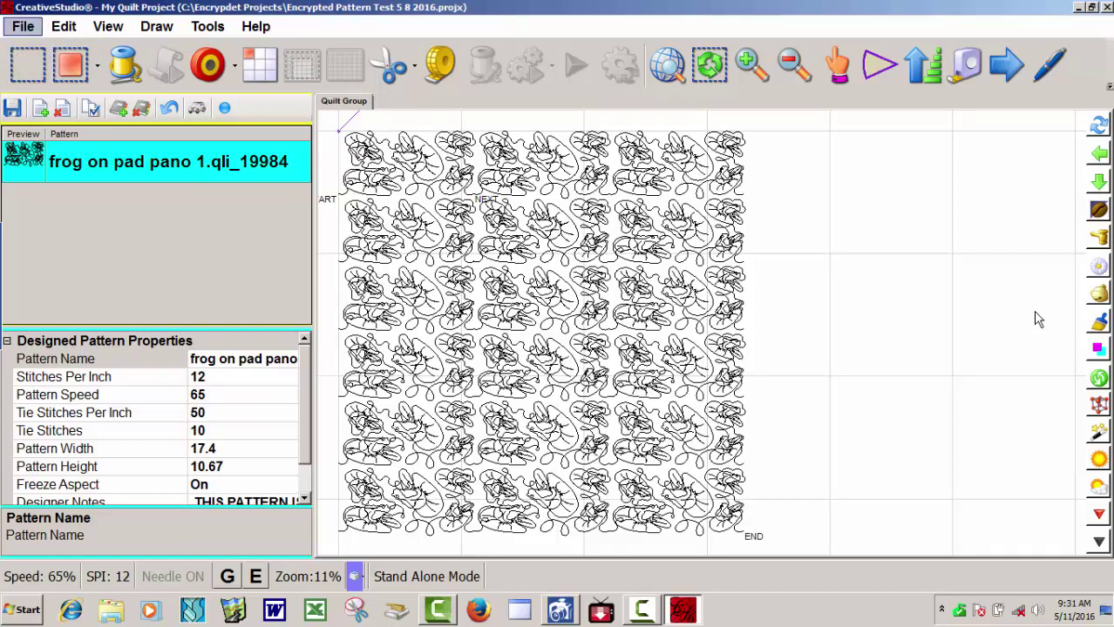
Open the project Pat file test 5 10 2016.projx from the Open Project dialog.
left_click(22, 27)
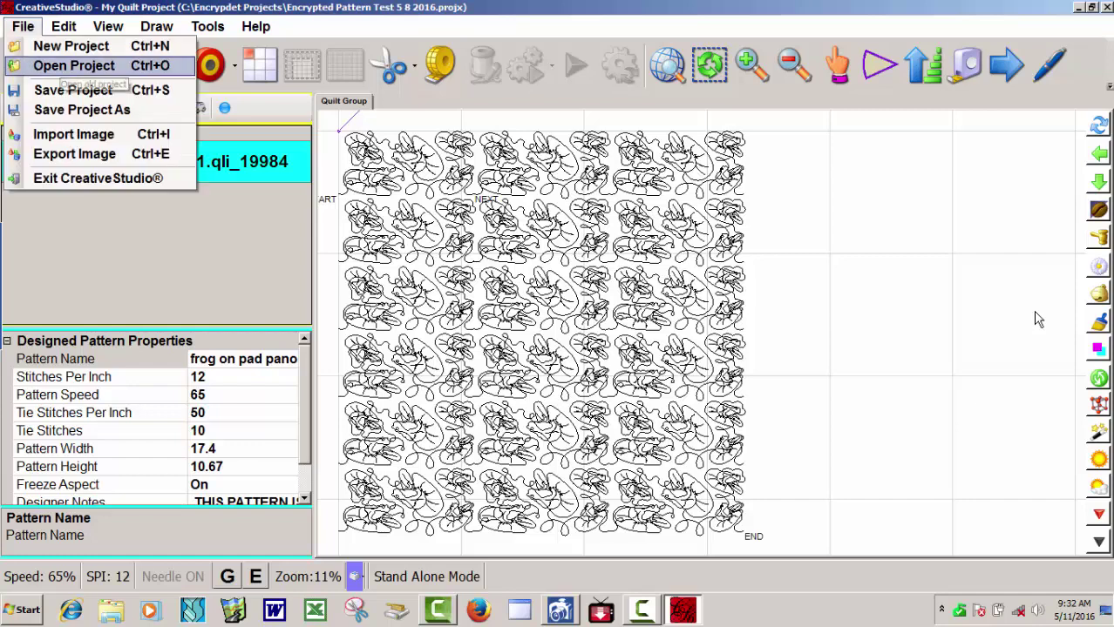
left_click(74, 65)
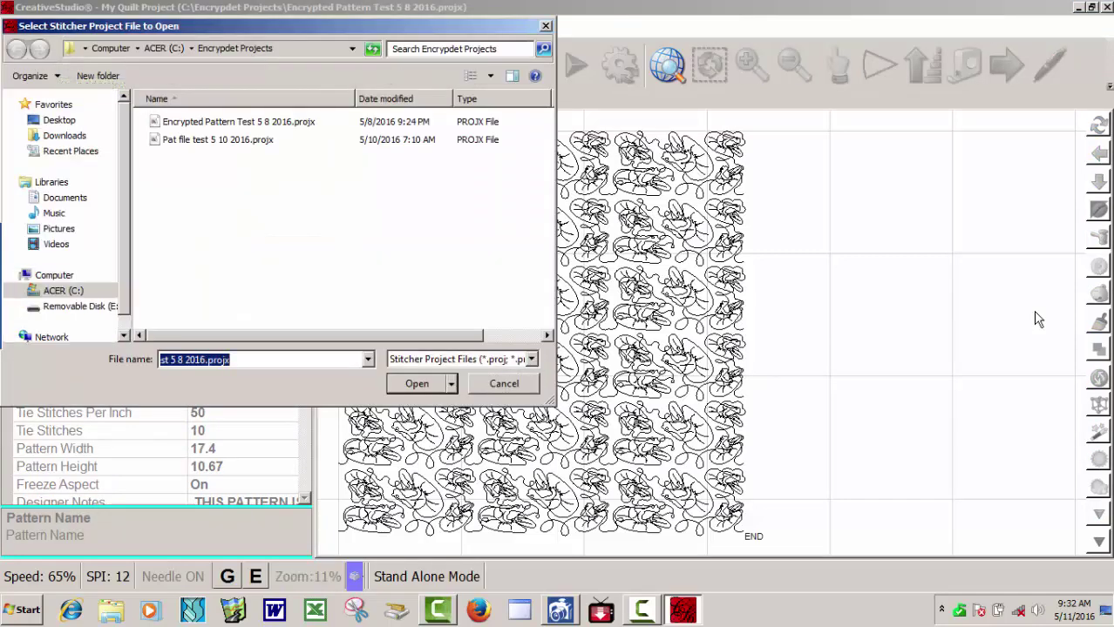
left_click(217, 140)
left_click(417, 384)
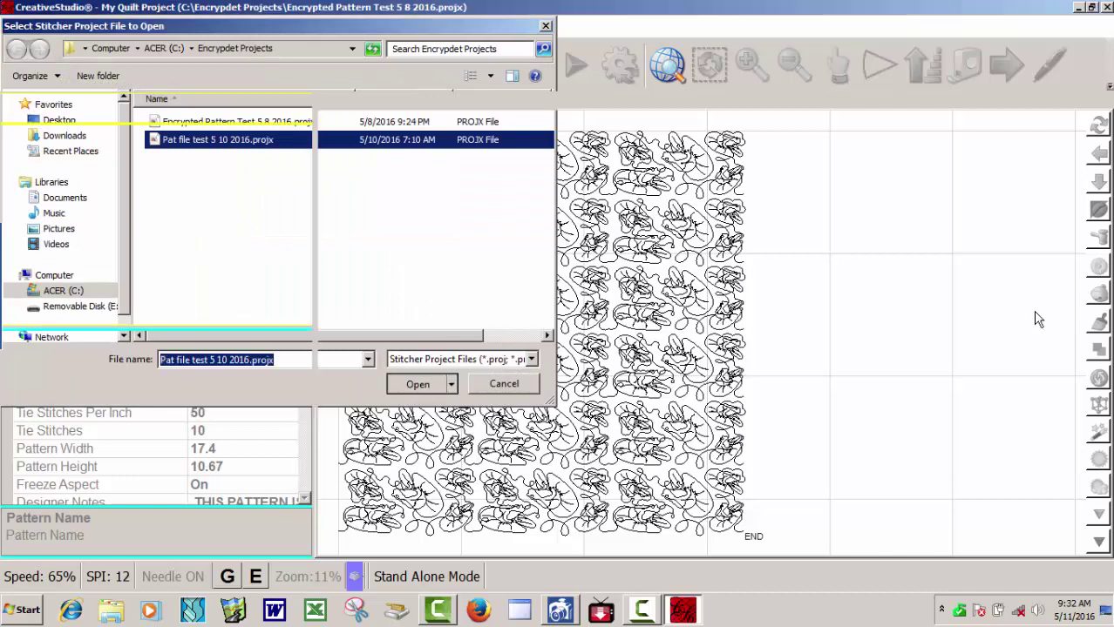